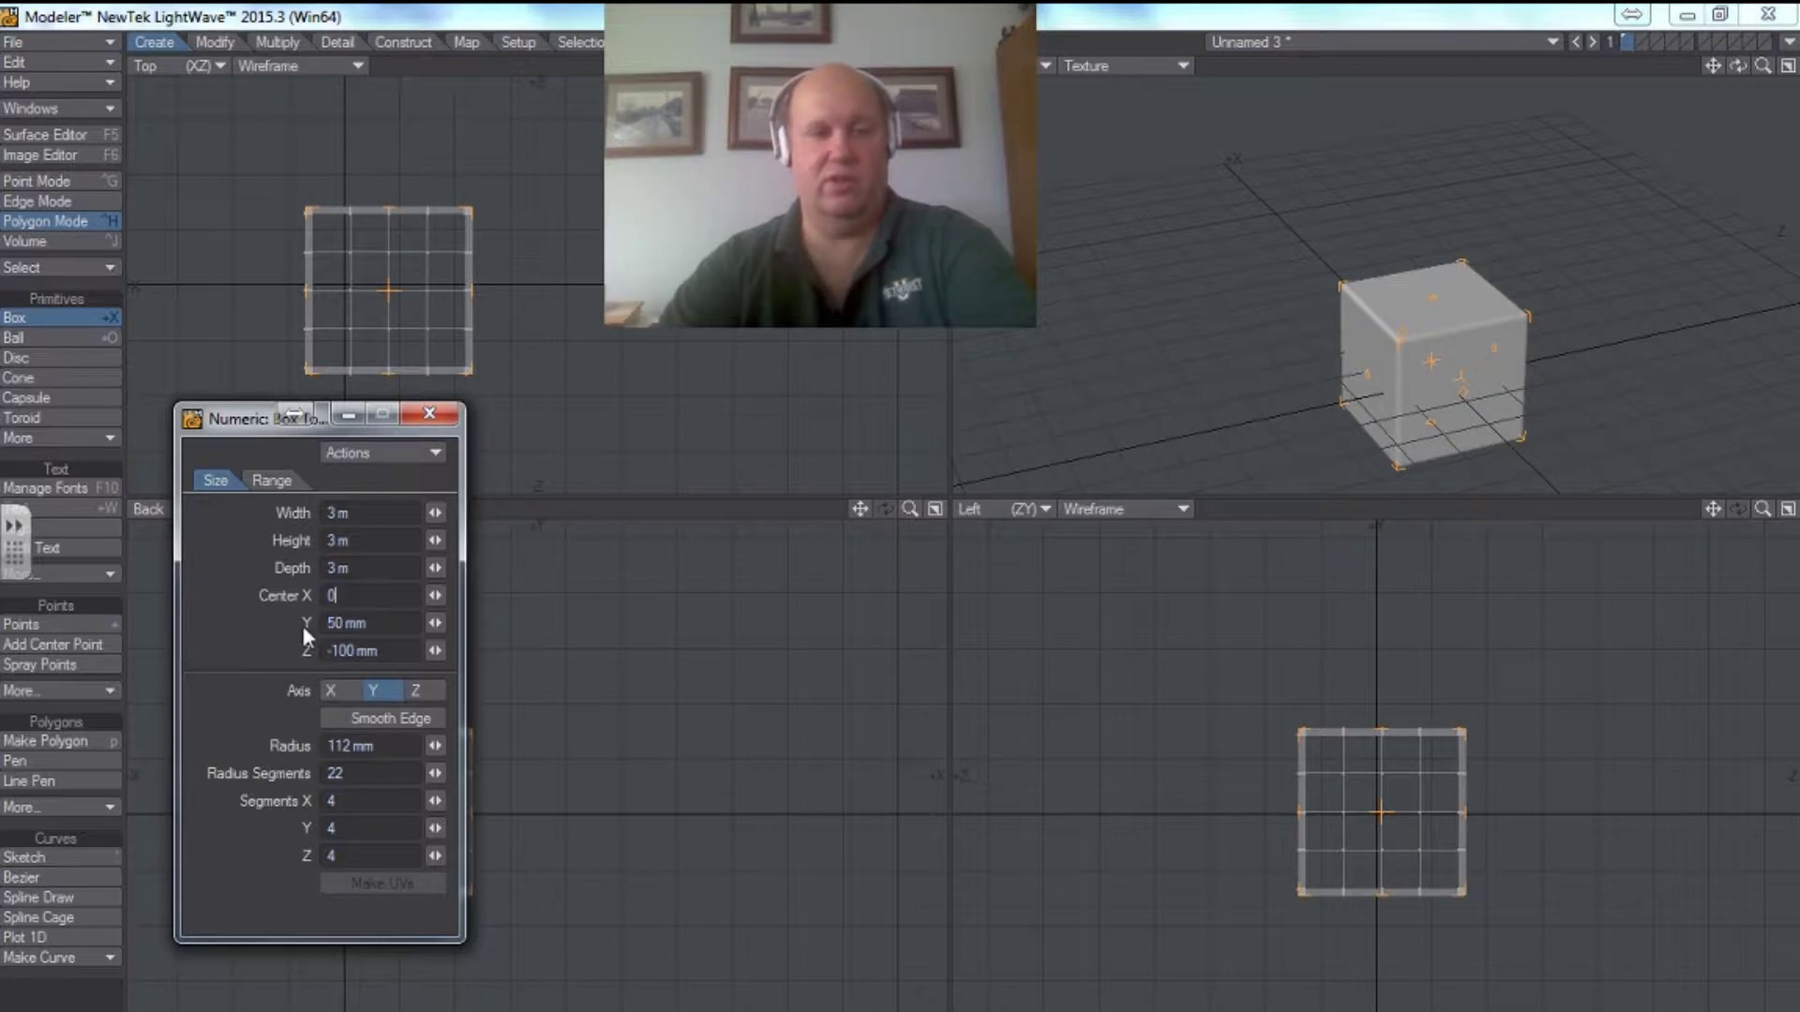
Set the box's centre Y and Z to 0 m, its corner radius to 0 m and its radius segments to 1.
{"action": "key", "text": "Tab"}
{"action": "type", "text": "0"}
{"action": "key", "text": "Tab"}
{"action": "type", "text": "0"}
{"action": "left_click_drag", "start_coordinate": [435, 746], "coordinate": [339, 745]}
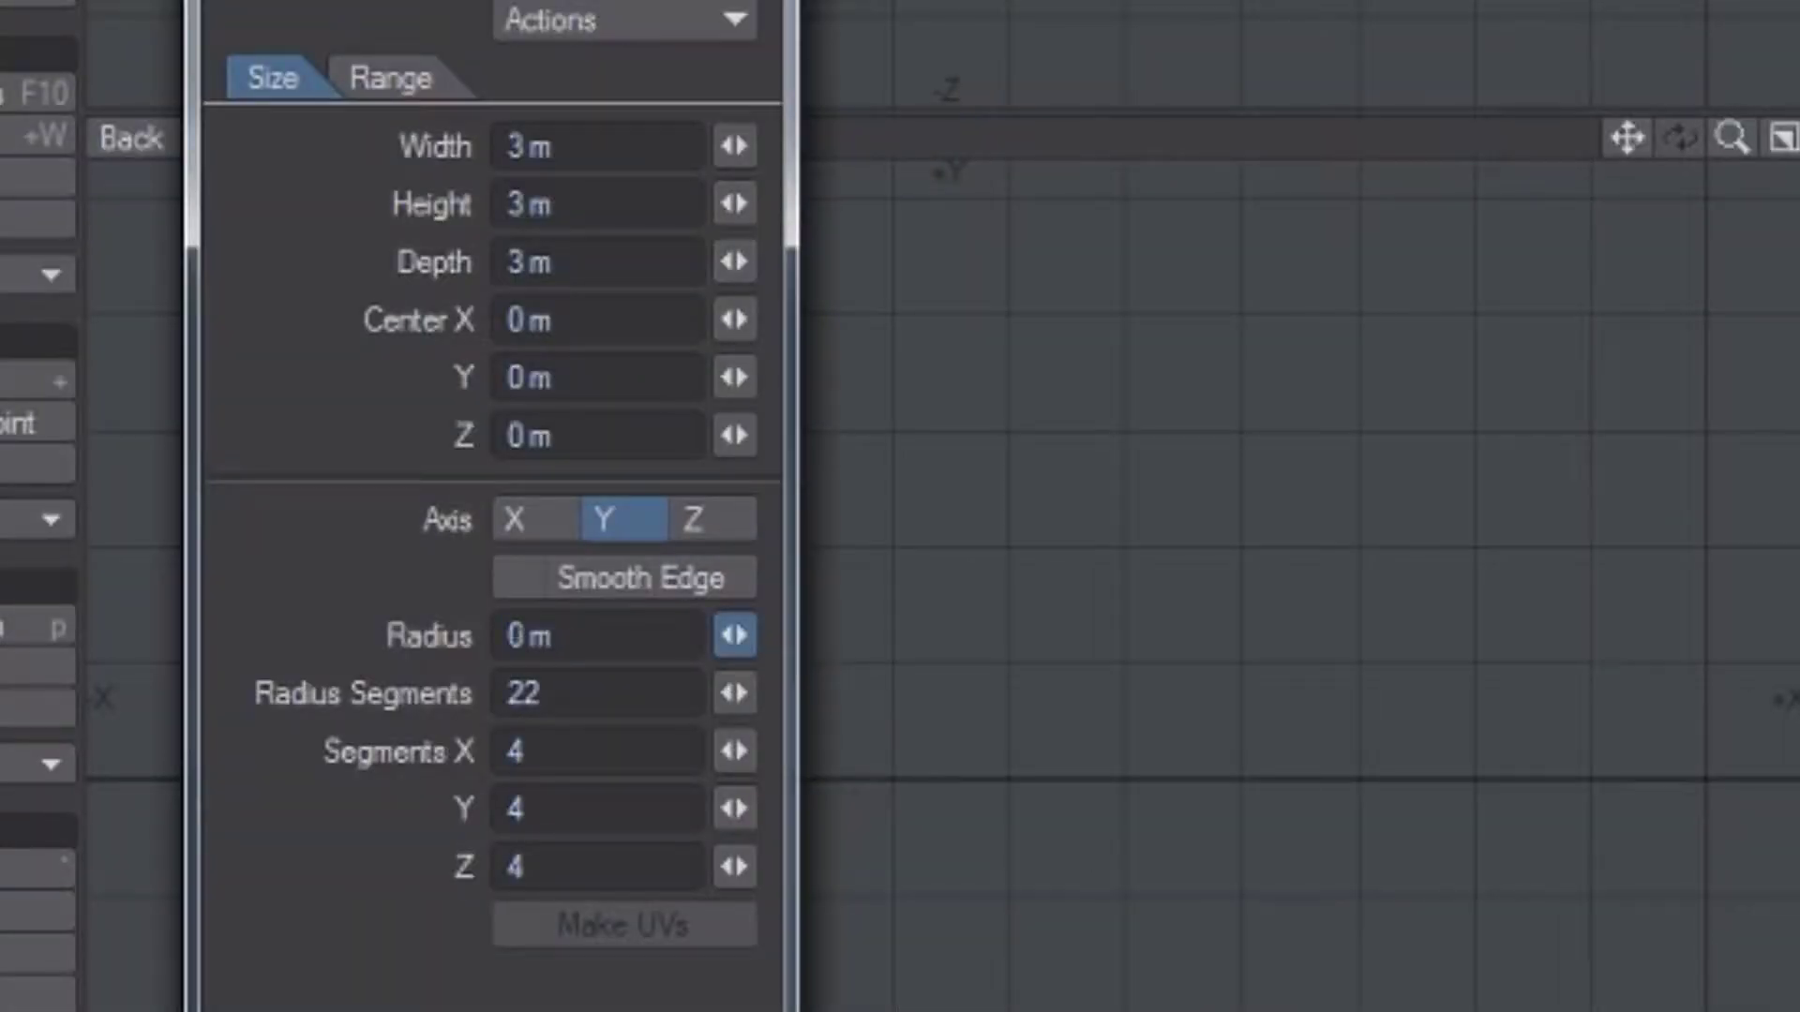
{"action": "left_click_drag", "start_coordinate": [737, 693], "coordinate": [721, 693]}
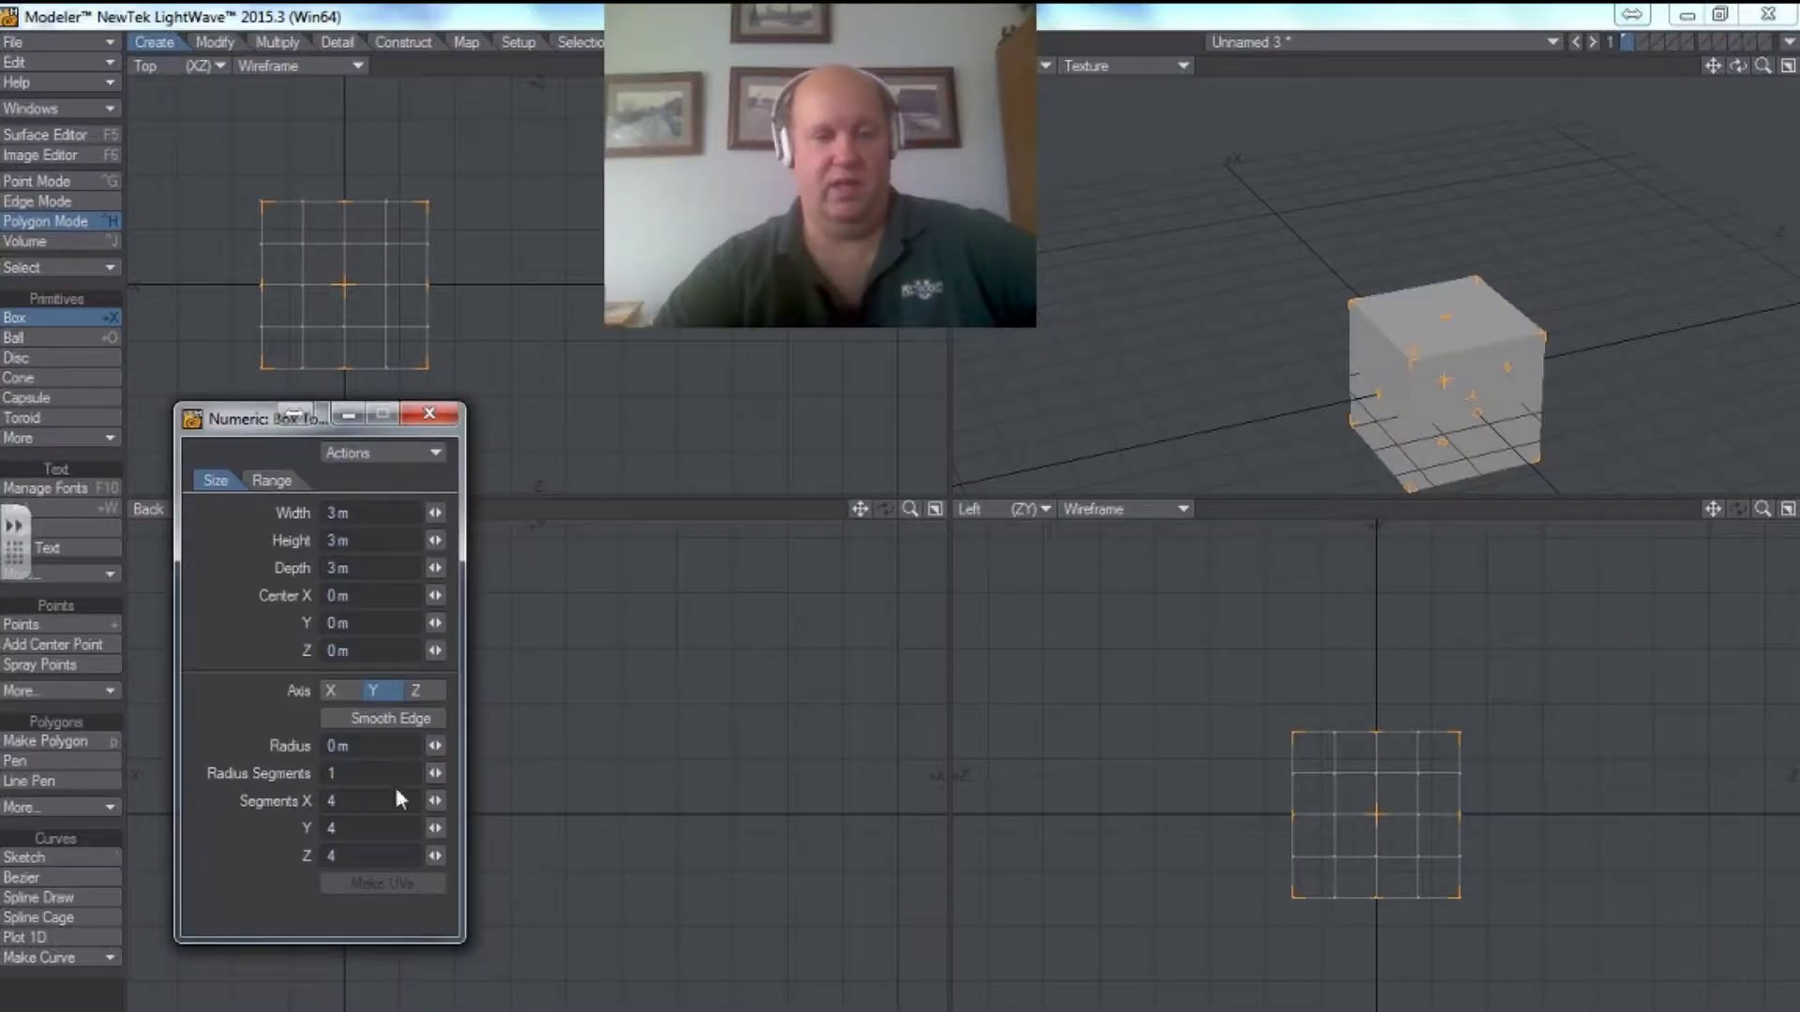
Set the box's X, Y and Z segments to 1 and finish creating the box.
{"action": "double_click", "coordinate": [361, 802]}
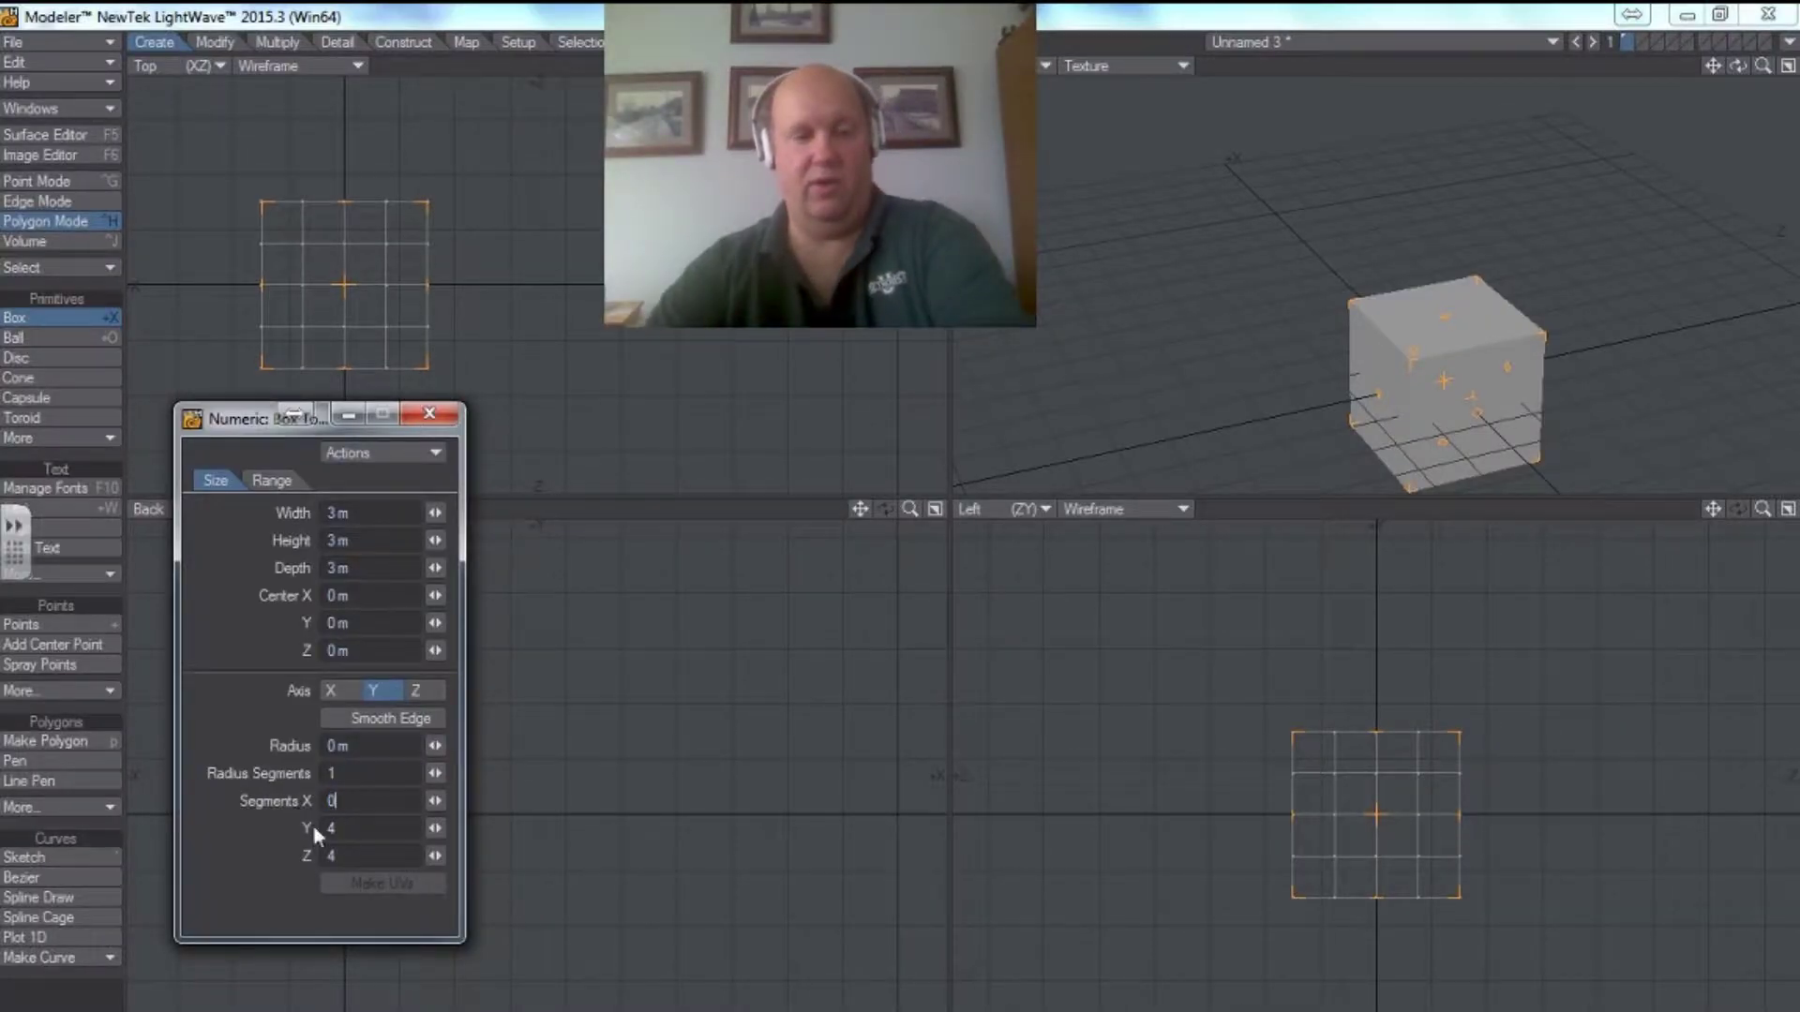
{"action": "type", "text": "1"}
{"action": "left_click", "coordinate": [361, 827]}
{"action": "type", "text": "1"}
{"action": "left_click", "coordinate": [367, 856]}
{"action": "type", "text": "1"}
{"action": "left_click", "coordinate": [364, 829]}
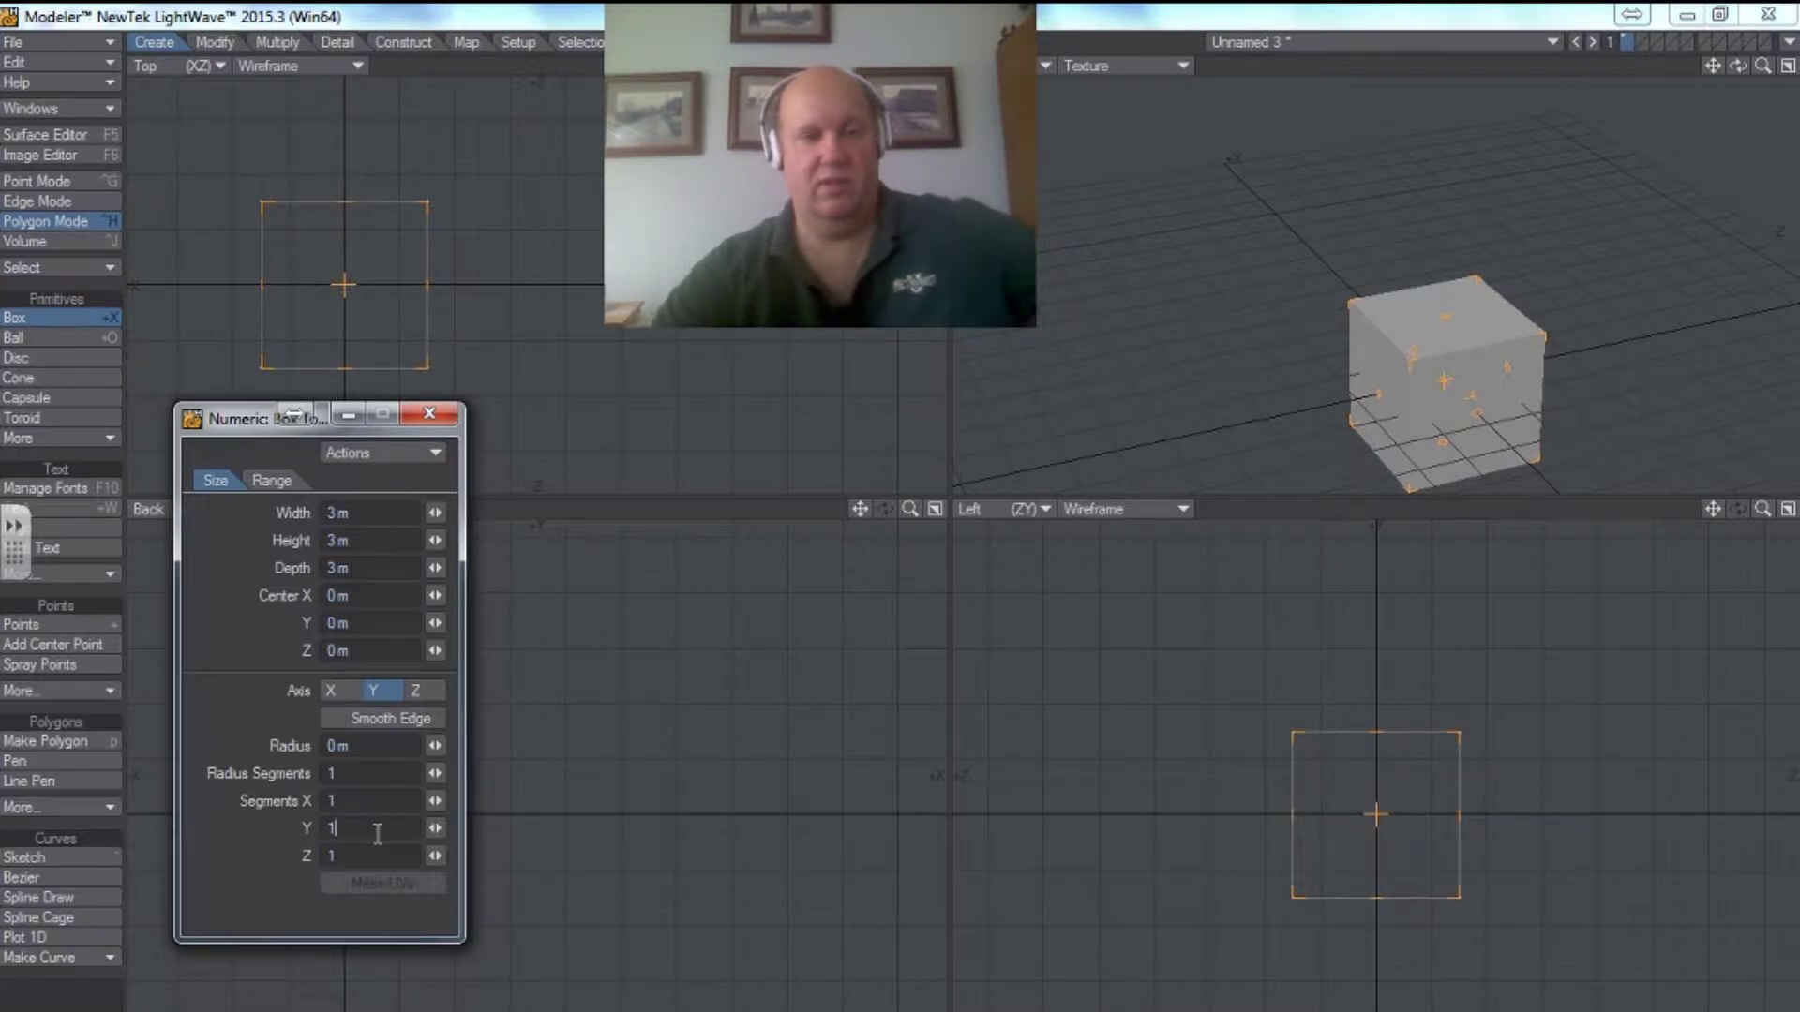
{"action": "left_click", "coordinate": [429, 415]}
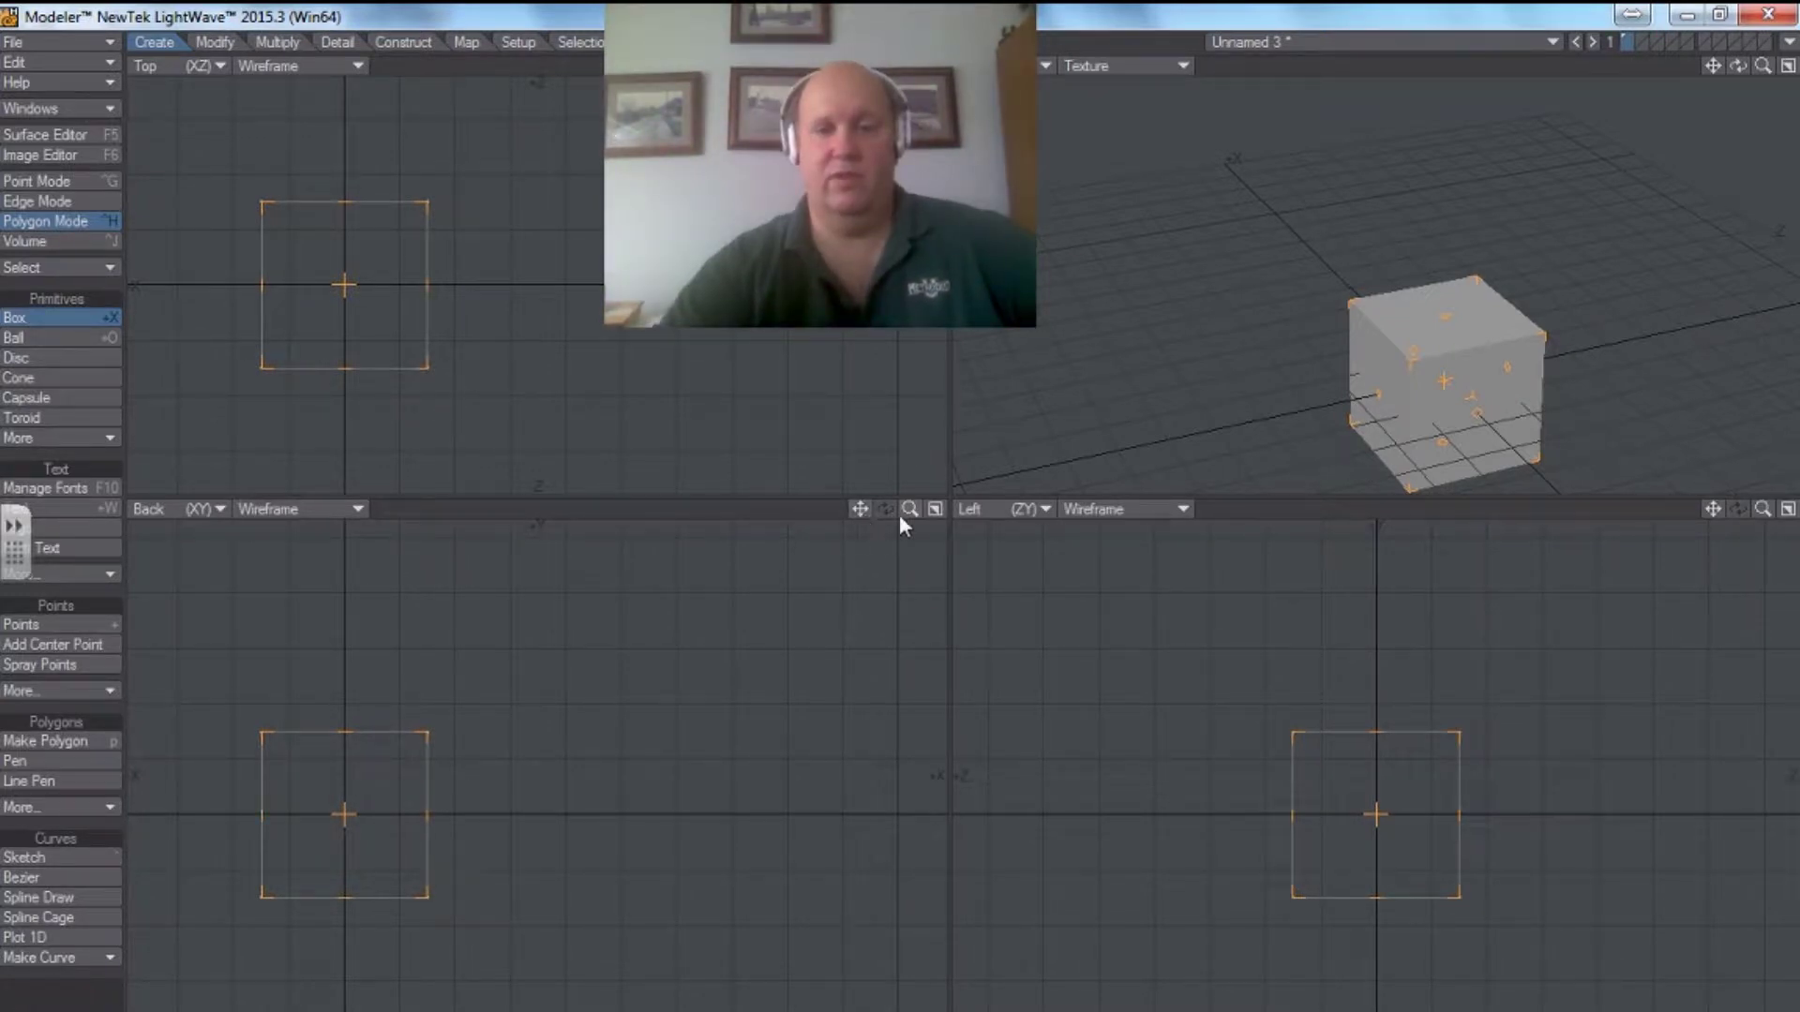
{"action": "mouse_move", "coordinate": [908, 509]}
{"action": "left_mouse_down"}
{"action": "mouse_move", "coordinate": [937, 509]}
{"action": "mouse_move", "coordinate": [869, 504]}
{"action": "mouse_move", "coordinate": [920, 509]}
{"action": "left_mouse_up"}
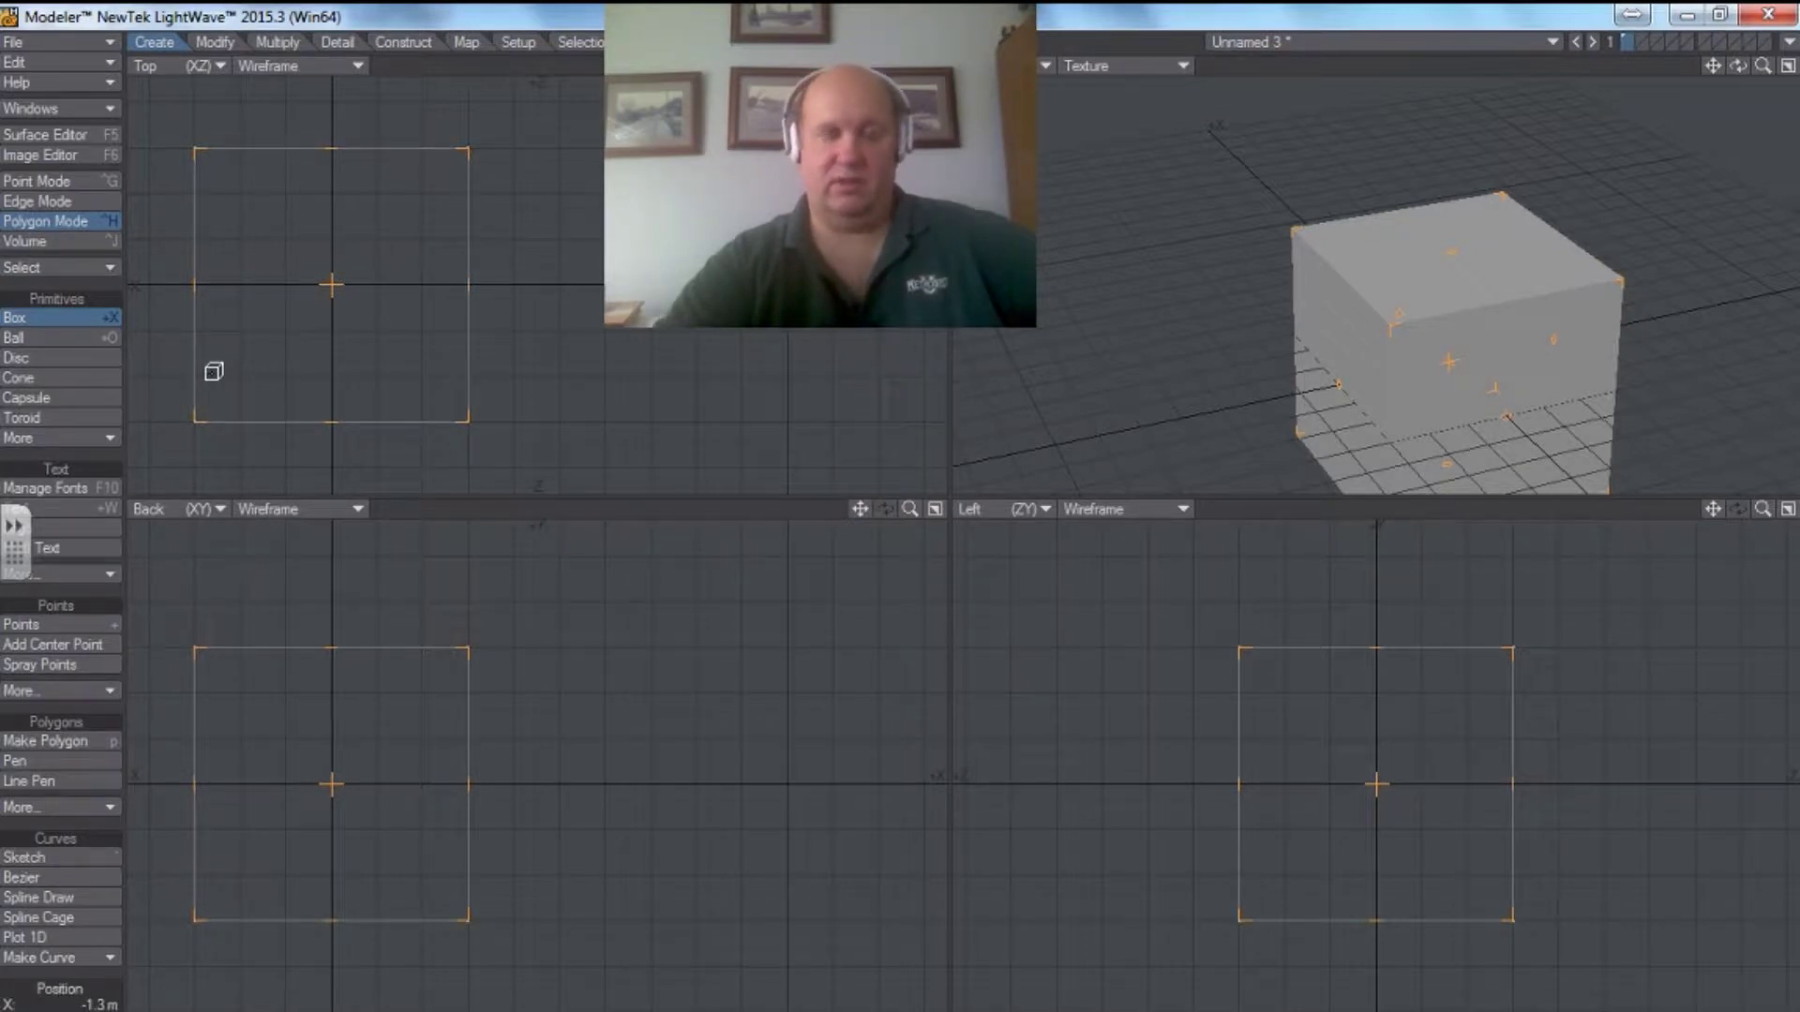
{"action": "left_click", "coordinate": [55, 318]}
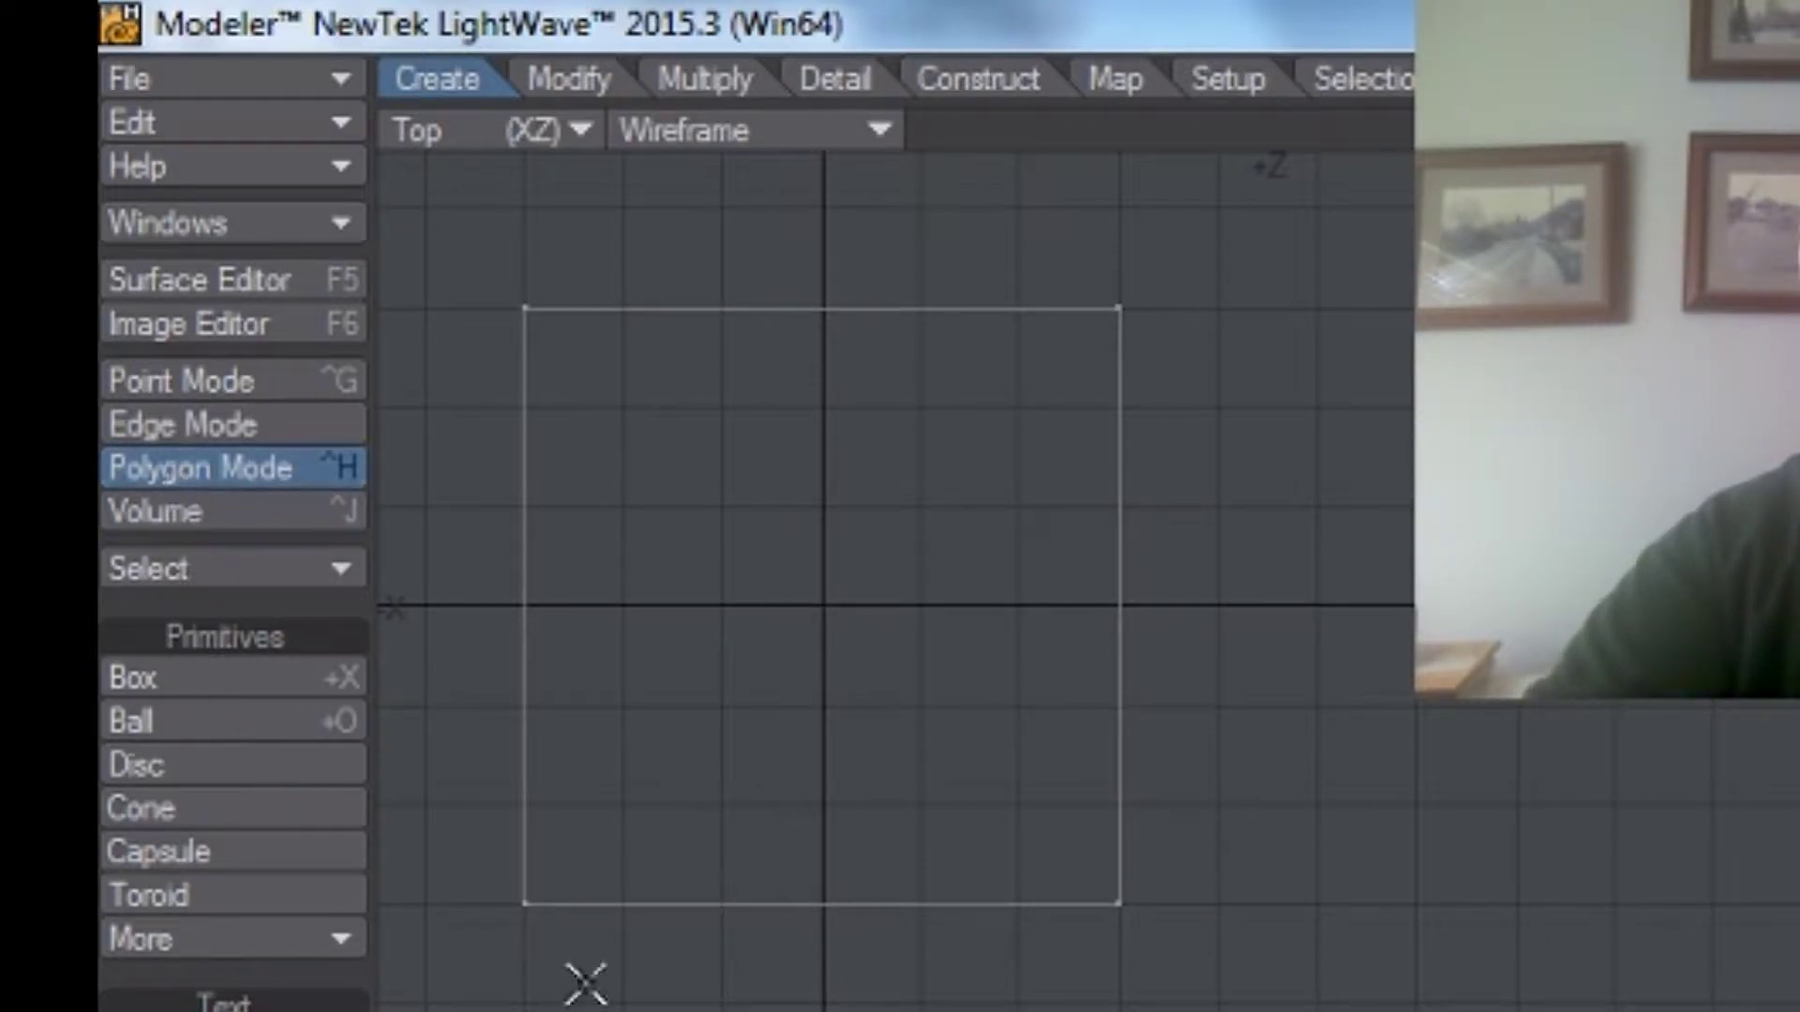
Select the cube's top polygon and give it a new surface in magenta (255, 62, 207).
{"action": "mouse_move", "coordinate": [519, 613]}
{"action": "left_mouse_down"}
{"action": "mouse_move", "coordinate": [429, 594]}
{"action": "mouse_move", "coordinate": [170, 608]}
{"action": "left_mouse_up"}
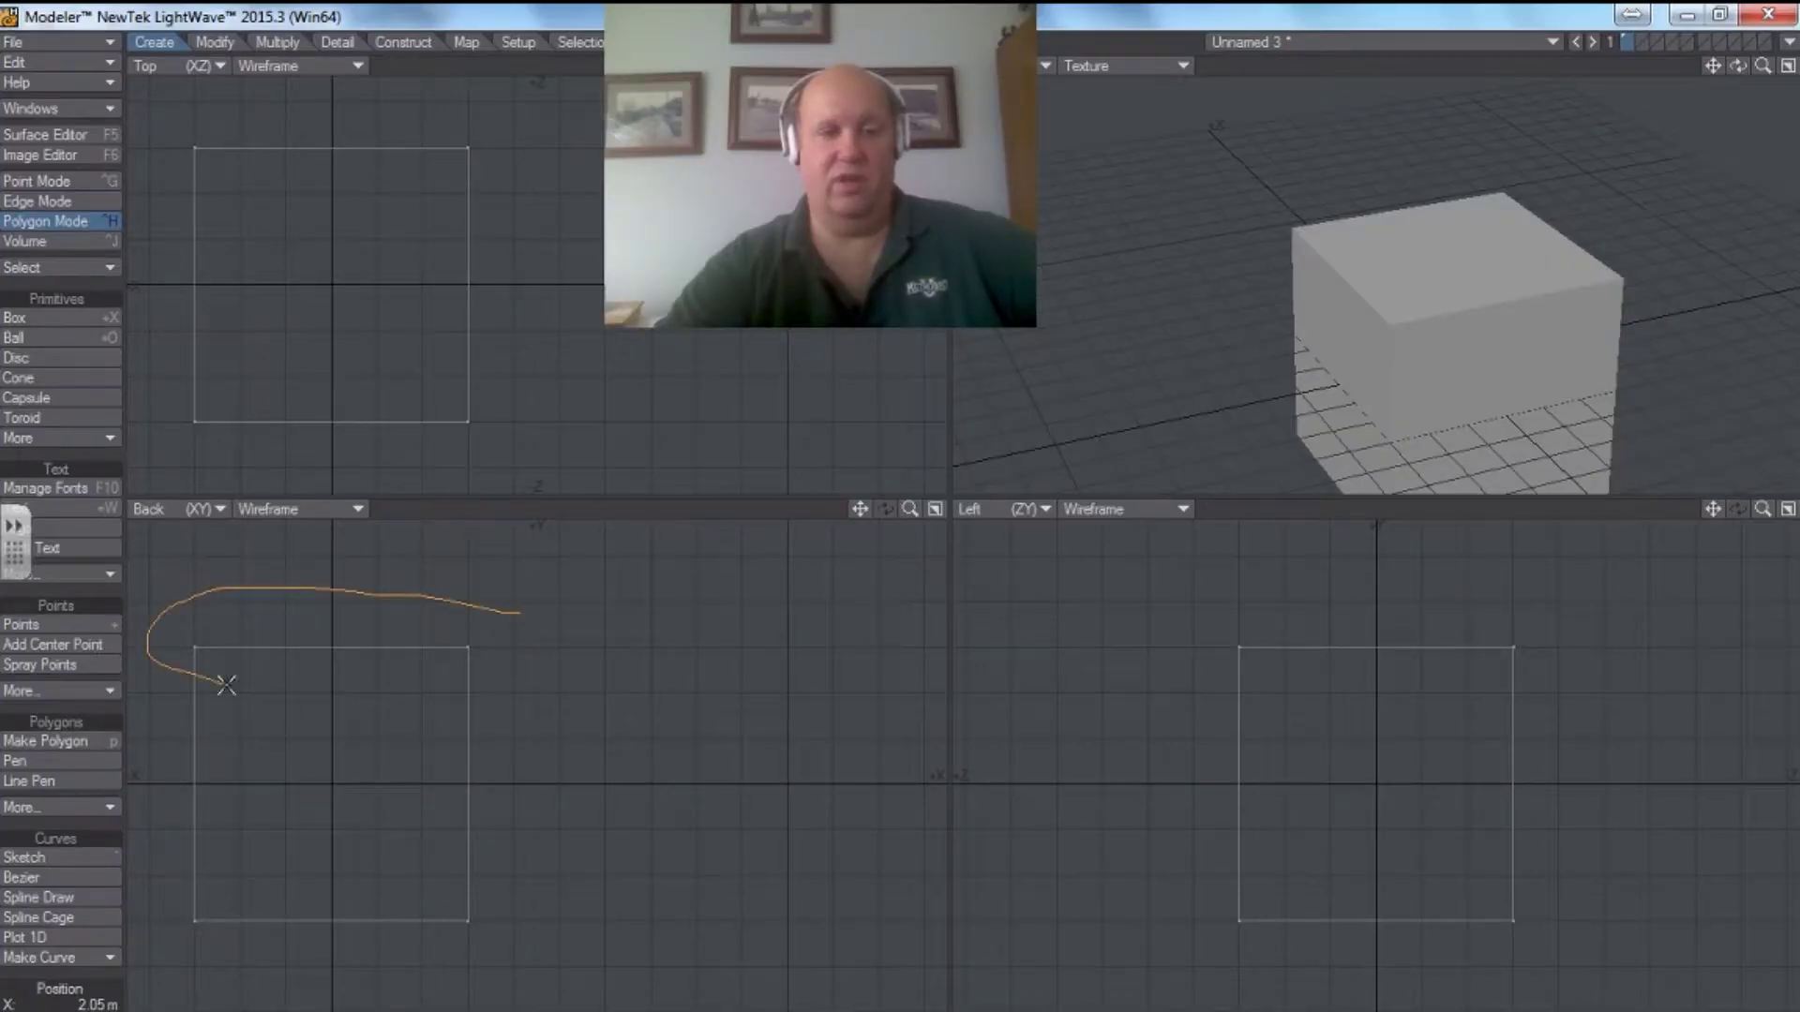
{"action": "mouse_move", "coordinate": [226, 686]}
{"action": "right_mouse_down"}
{"action": "mouse_move", "coordinate": [486, 662]}
{"action": "mouse_move", "coordinate": [483, 607]}
{"action": "right_mouse_up"}
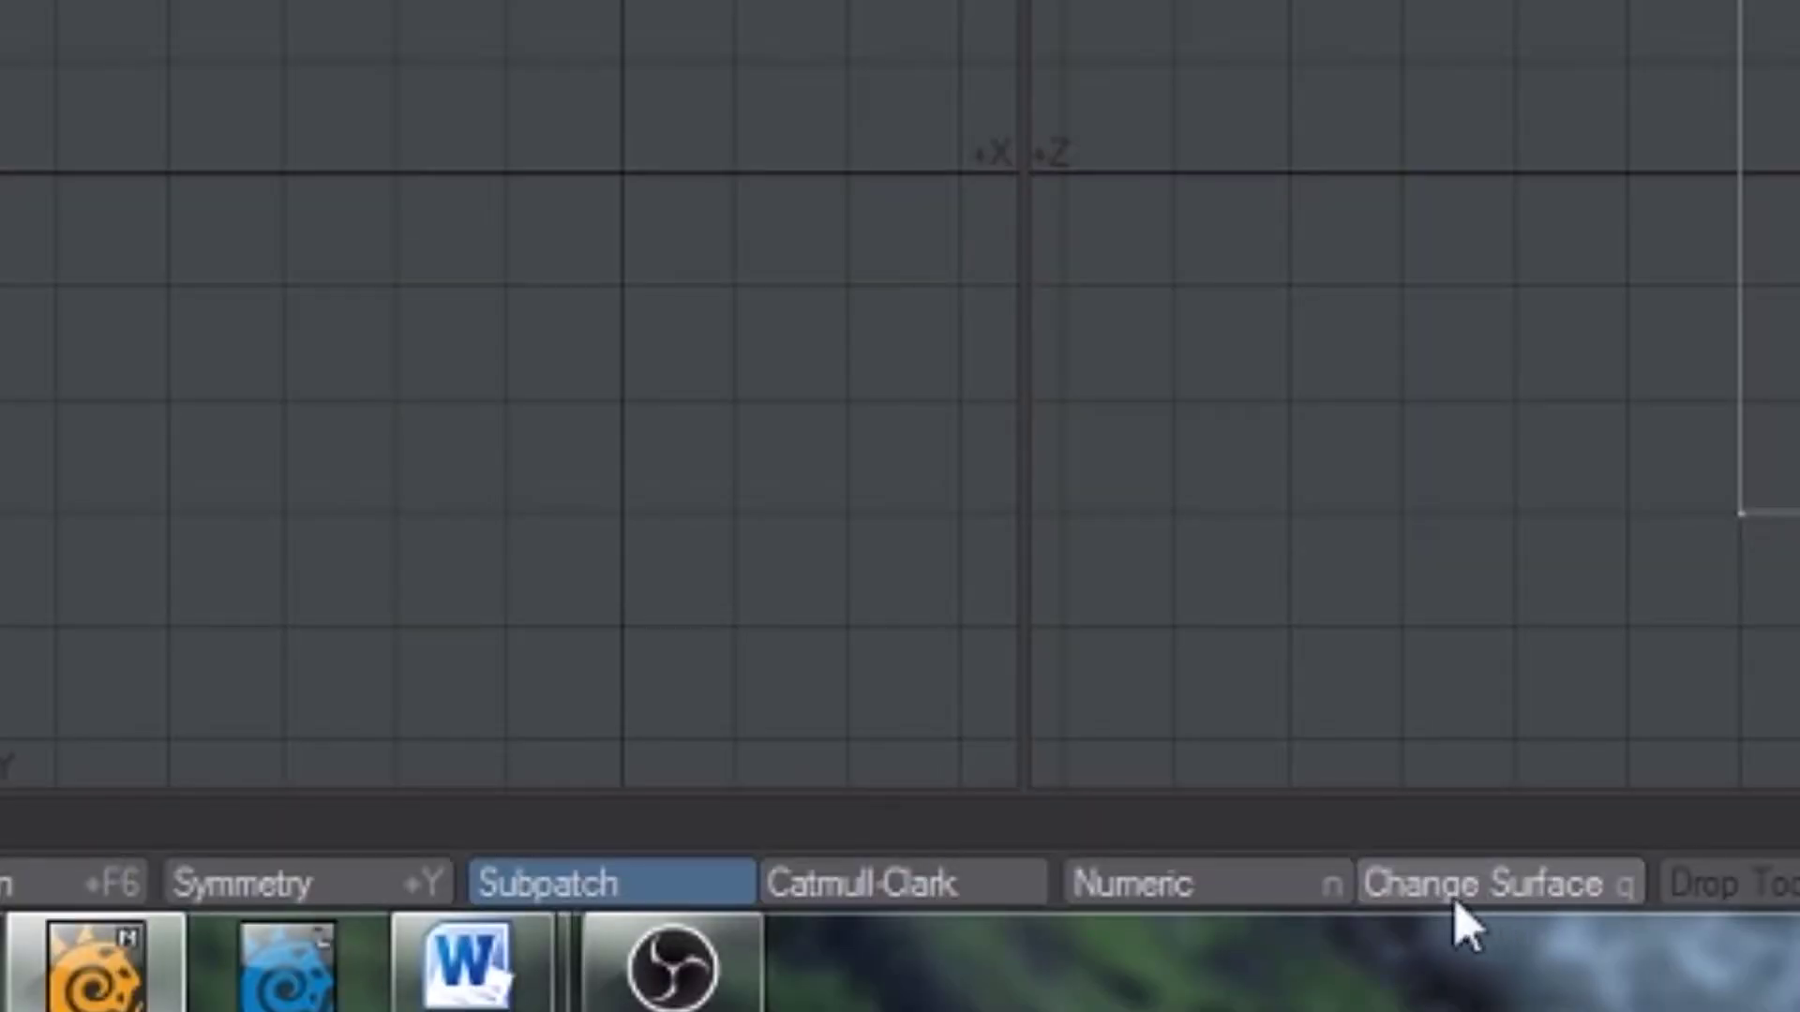
{"action": "left_click", "coordinate": [1452, 895]}
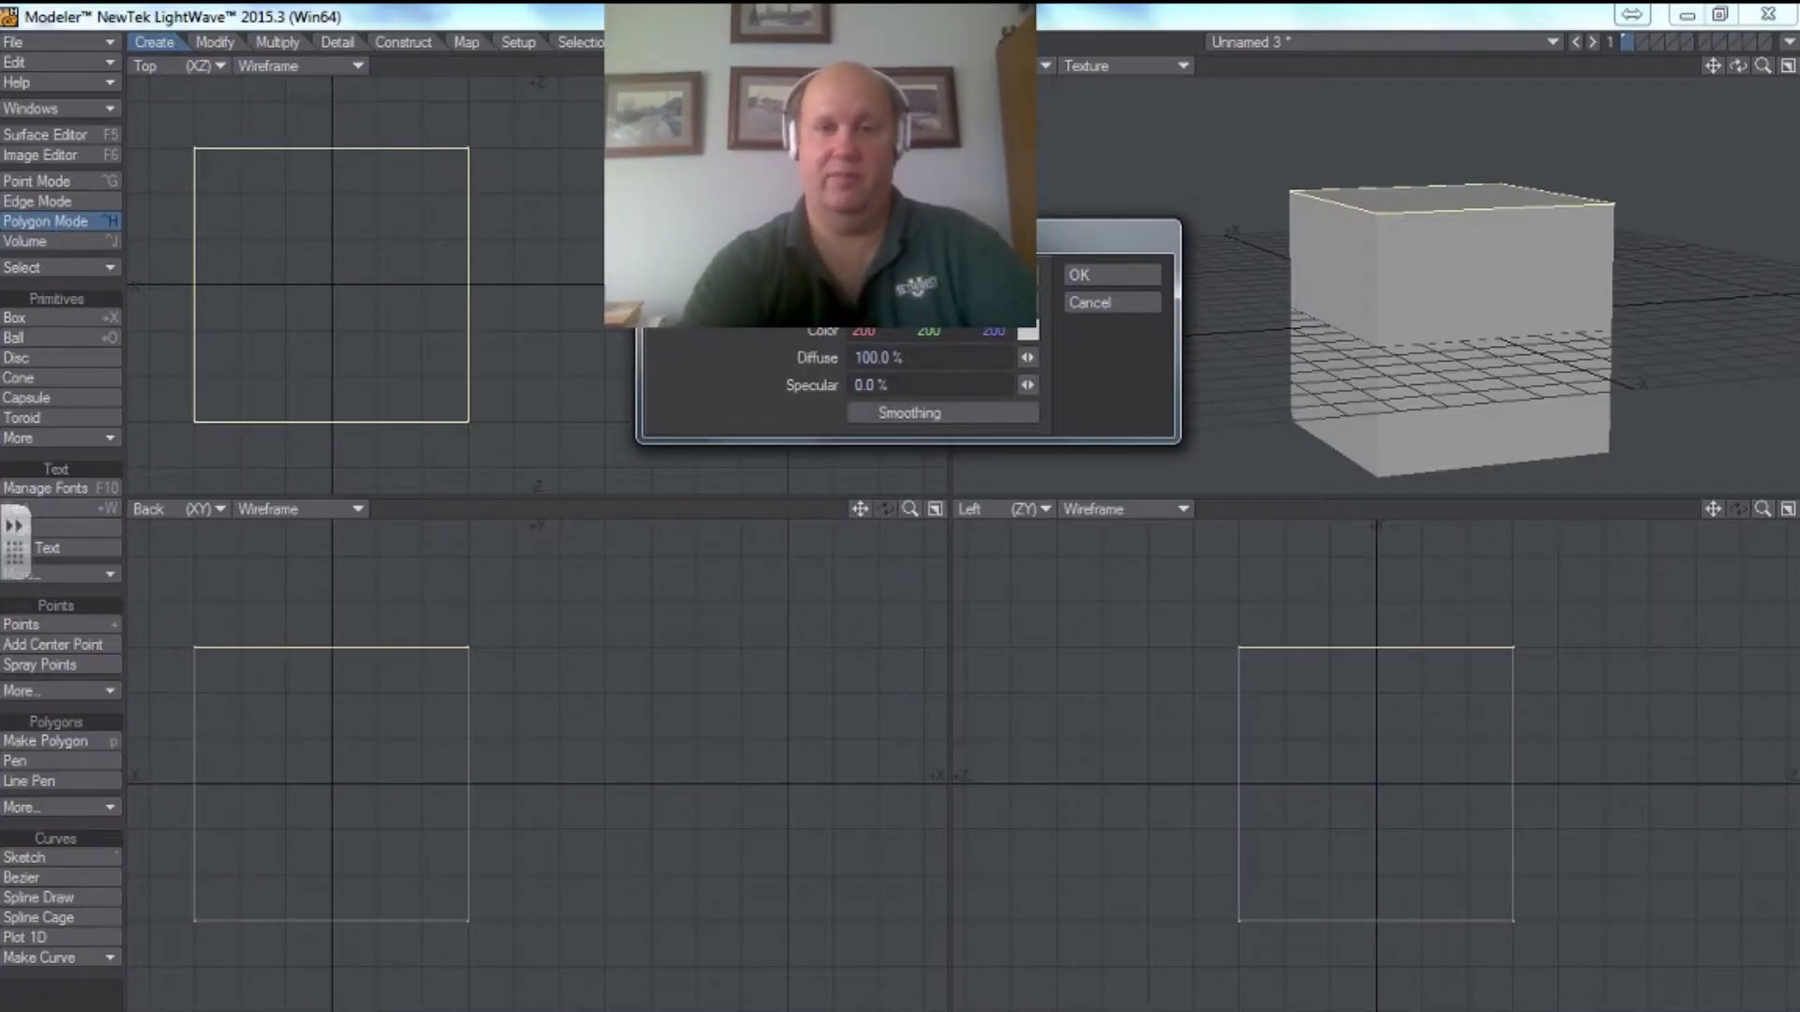
{"action": "left_click", "coordinate": [1028, 332]}
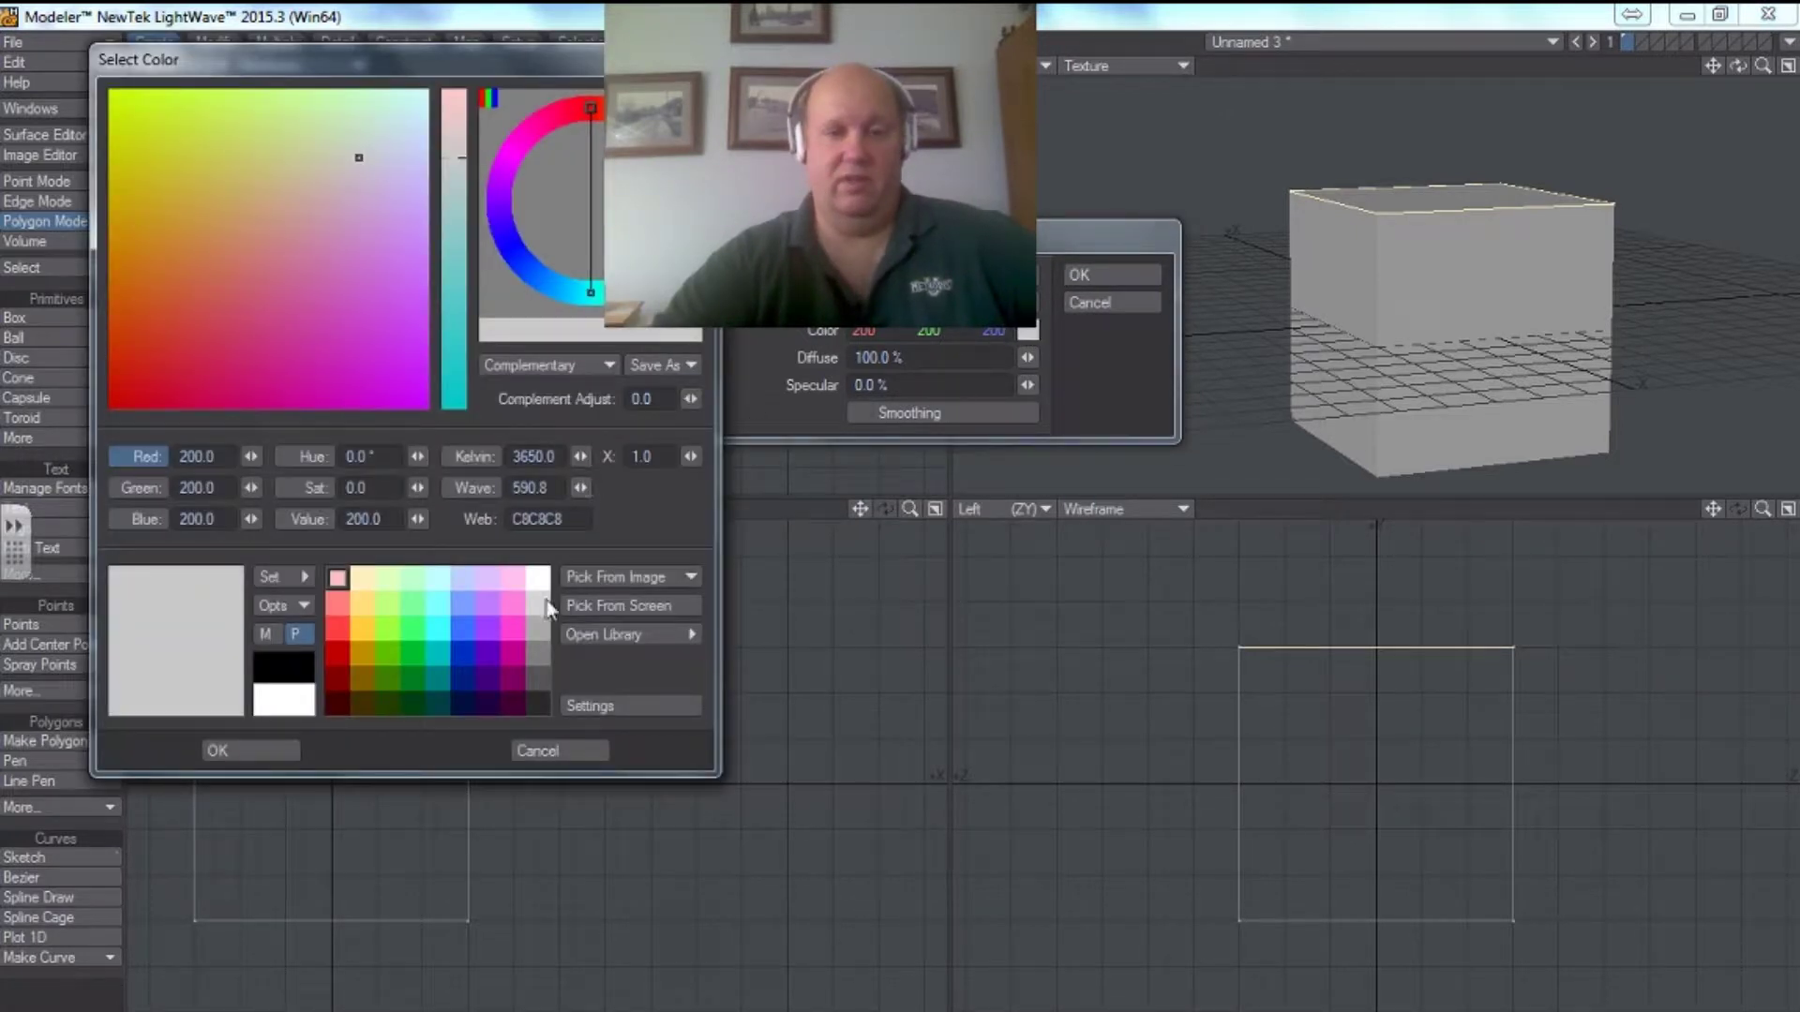
{"action": "left_click", "coordinate": [512, 630]}
{"action": "left_click", "coordinate": [259, 751]}
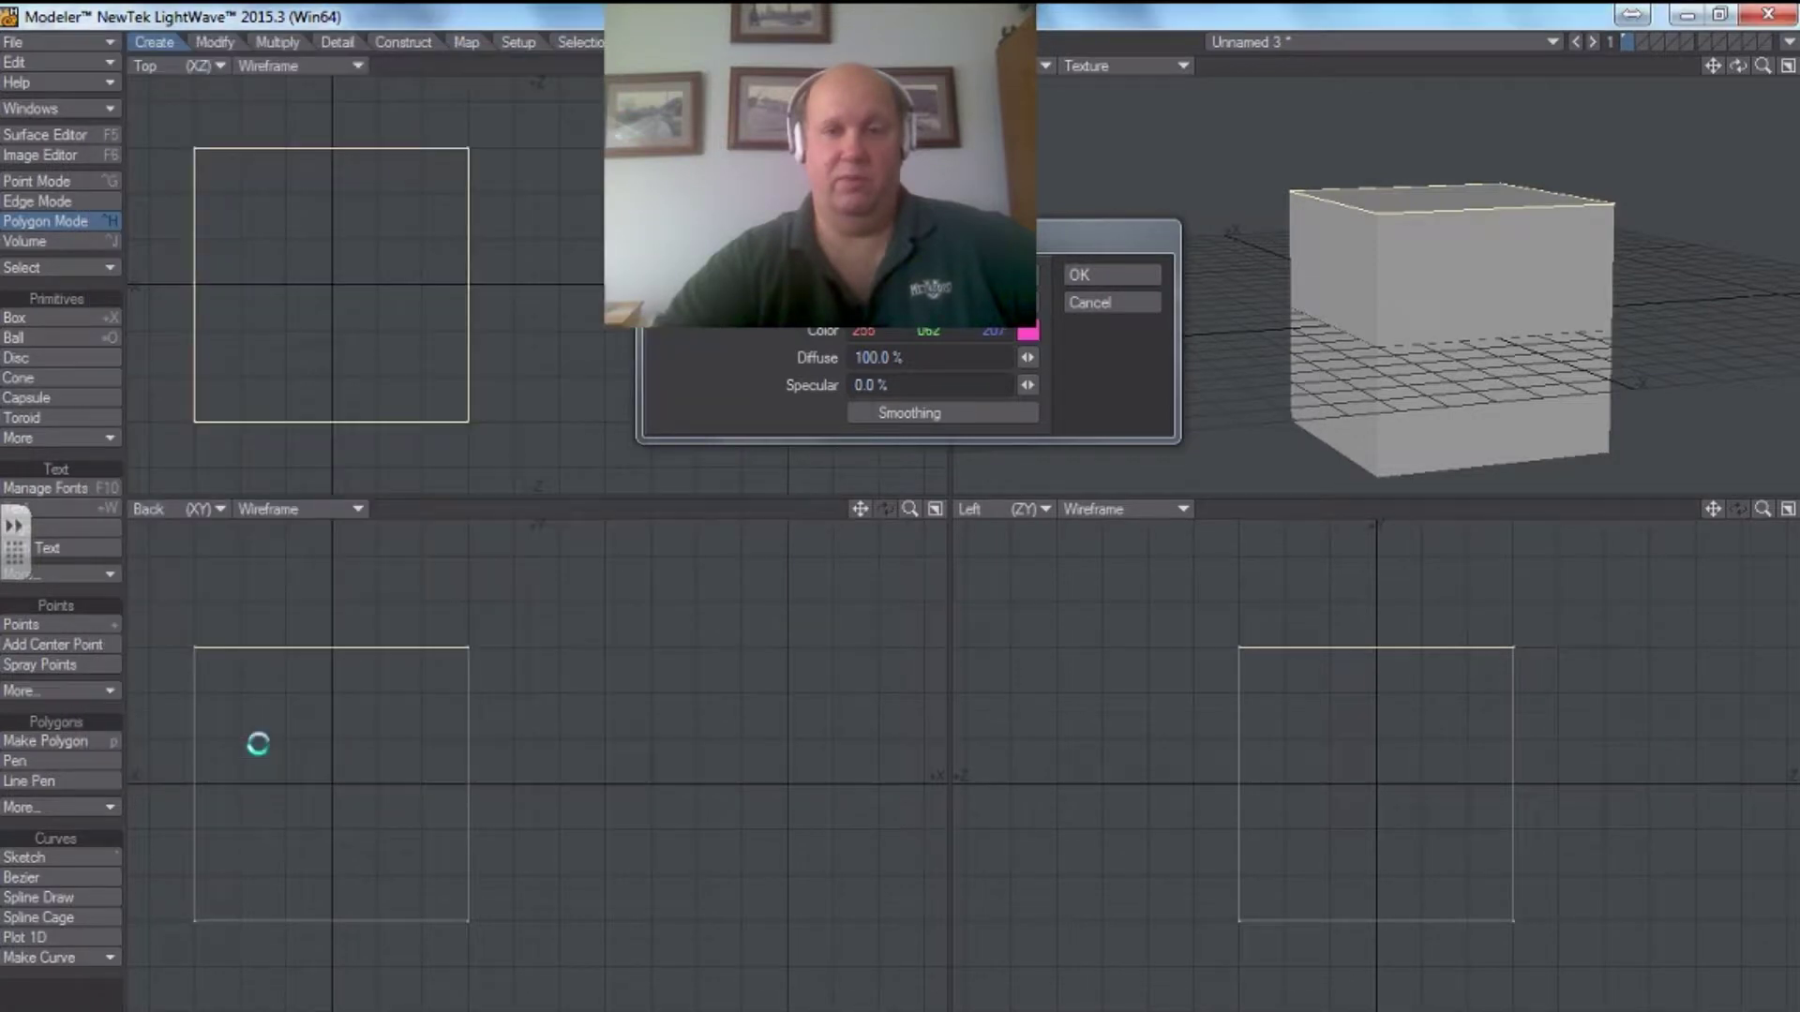
{"action": "left_click", "coordinate": [1114, 275]}
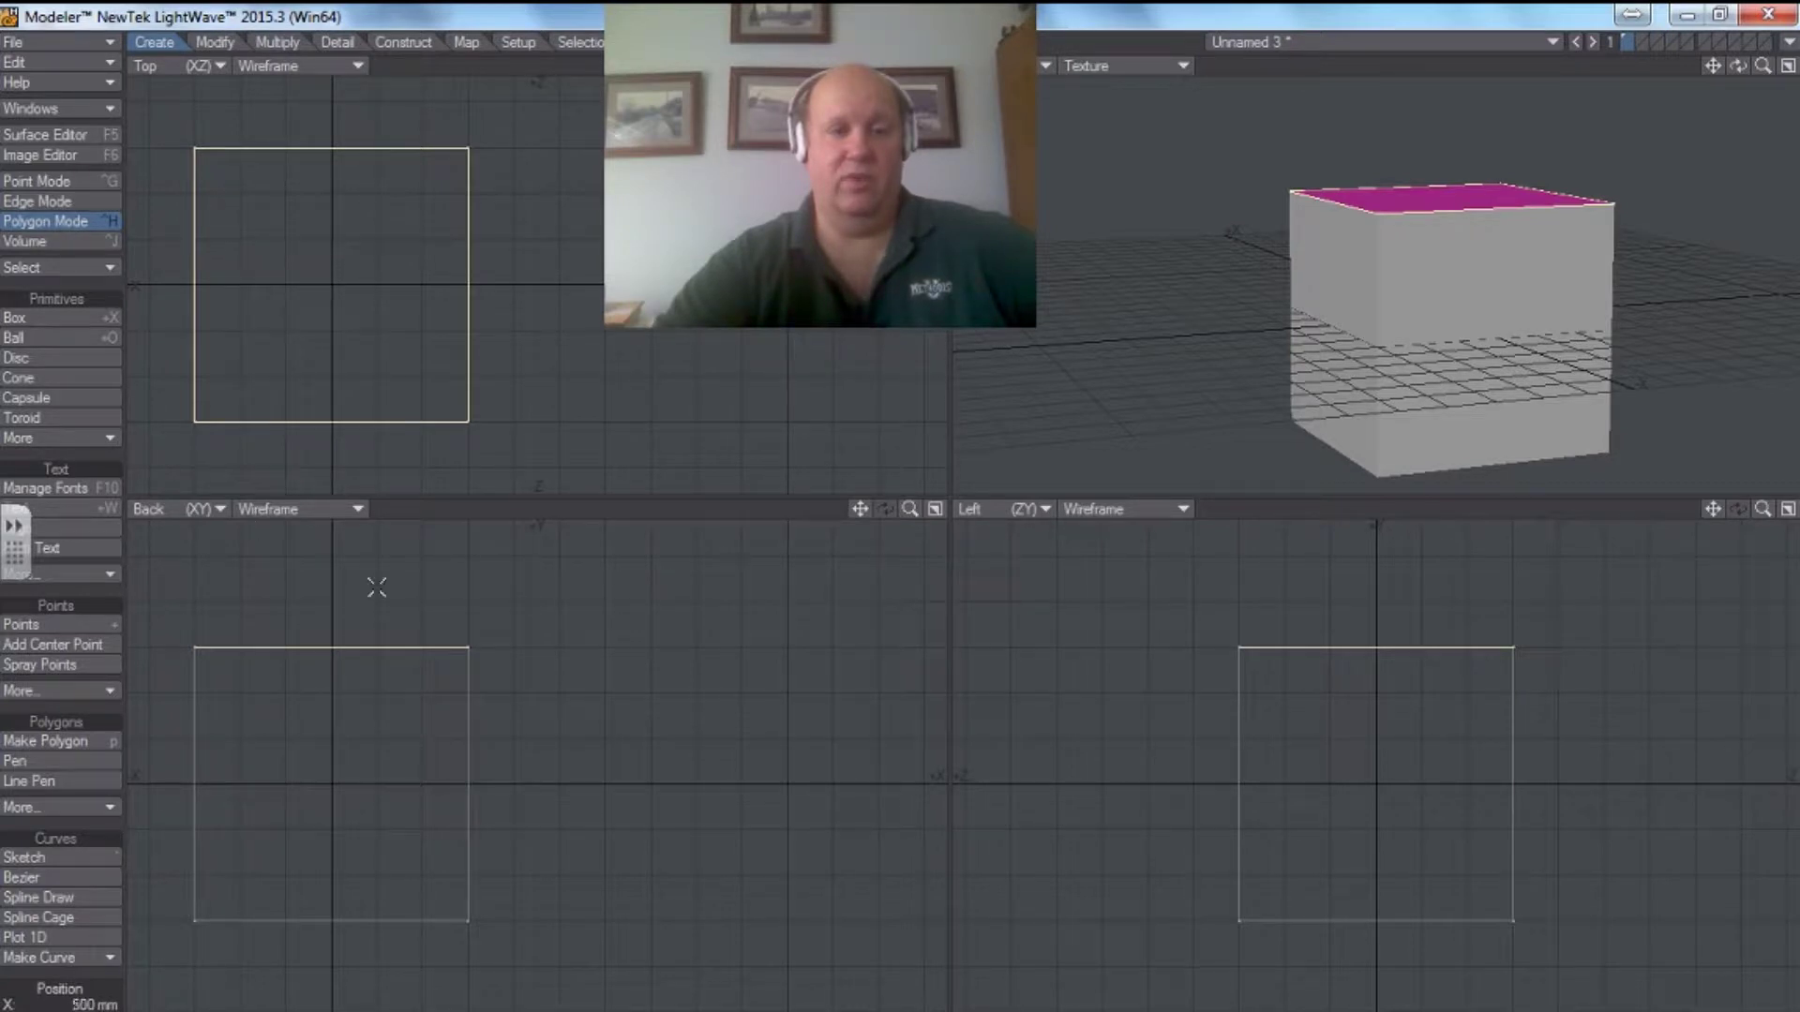
Deselect the top polygon, select the cube's +X side polygon and give it a new surface in blue (0, 47, 191).
{"action": "mouse_move", "coordinate": [212, 575]}
{"action": "right_mouse_down"}
{"action": "mouse_move", "coordinate": [402, 739]}
{"action": "mouse_move", "coordinate": [281, 567]}
{"action": "mouse_move", "coordinate": [310, 563]}
{"action": "right_mouse_up"}
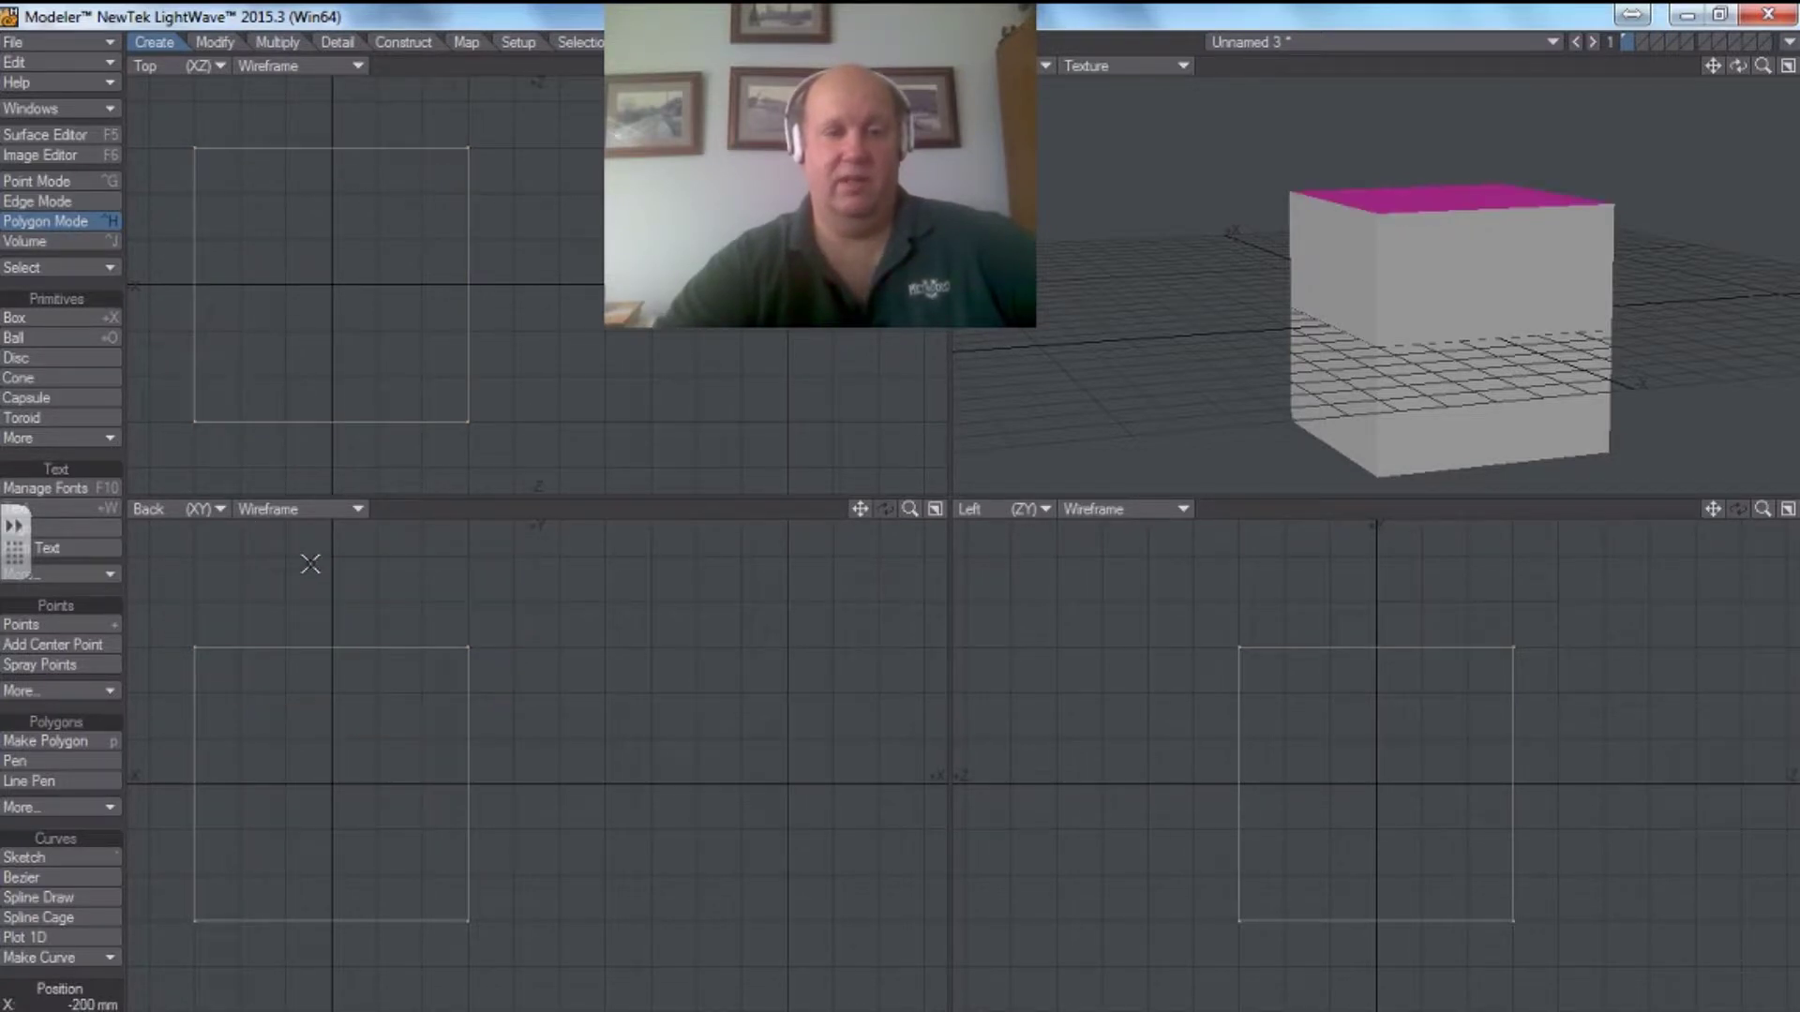
{"action": "mouse_move", "coordinate": [422, 608]}
{"action": "right_mouse_down"}
{"action": "mouse_move", "coordinate": [433, 995]}
{"action": "mouse_move", "coordinate": [454, 594]}
{"action": "mouse_move", "coordinate": [394, 614]}
{"action": "right_mouse_up"}
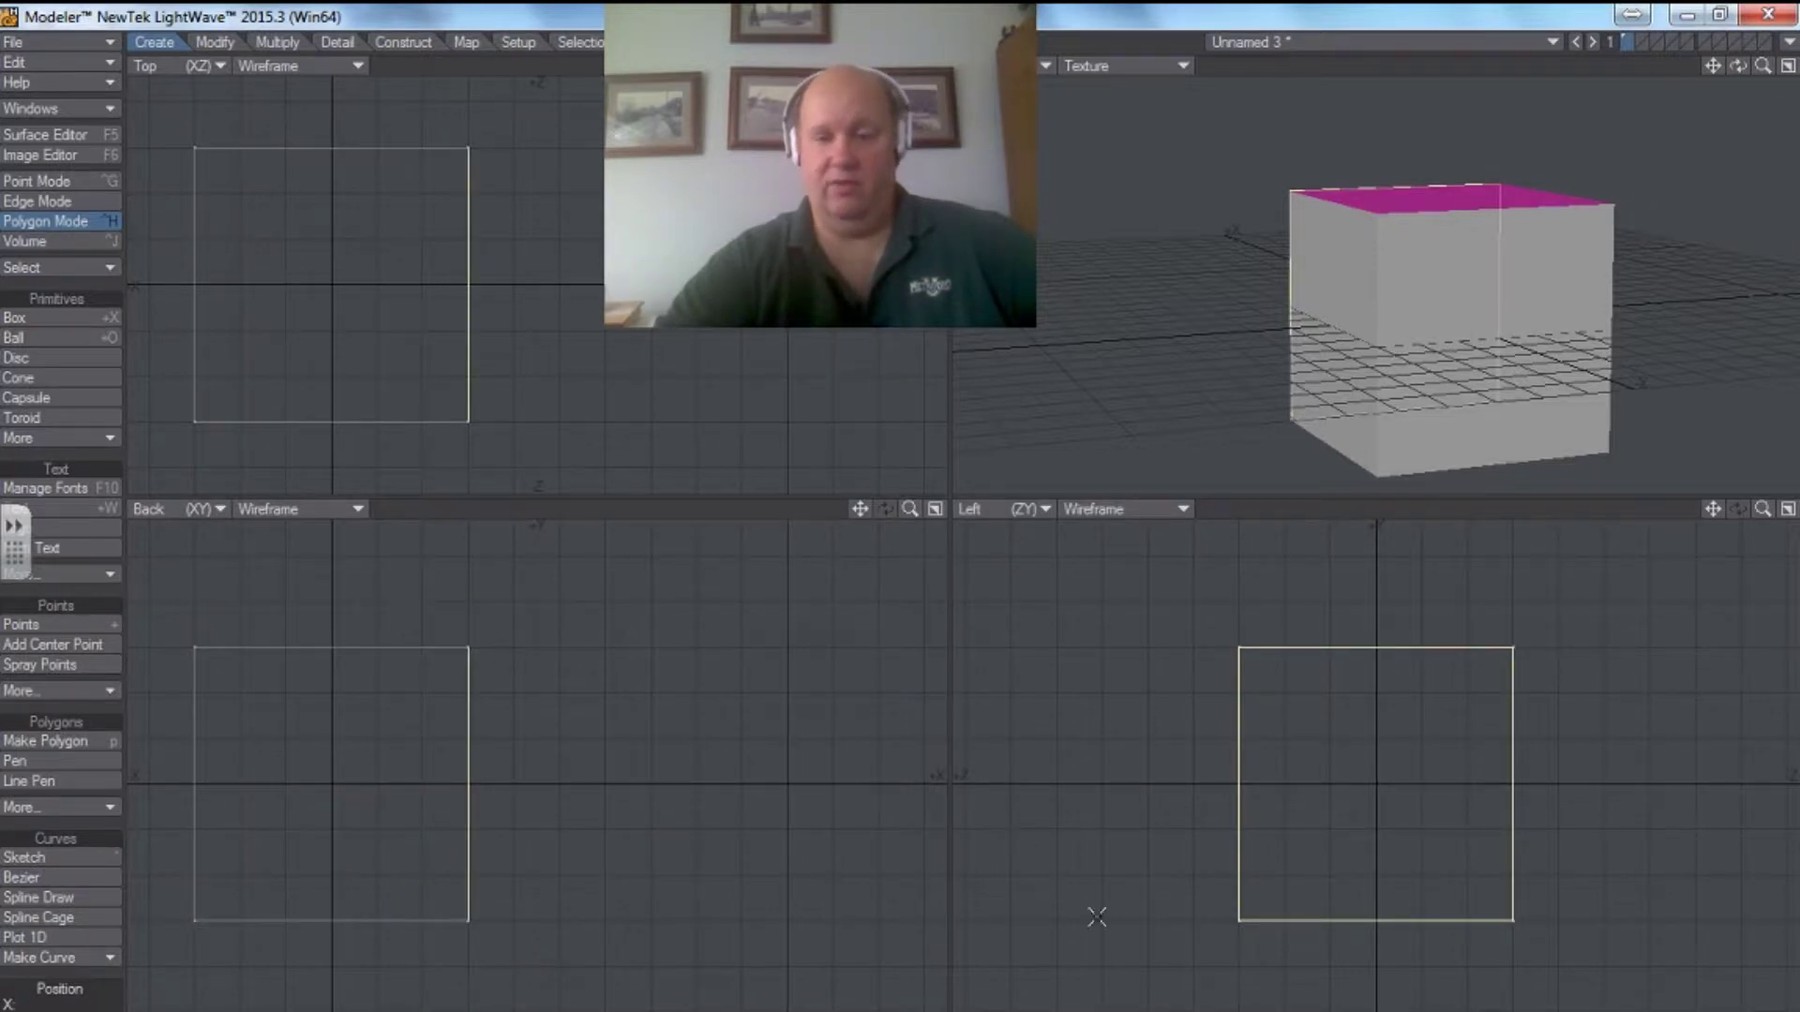
{"action": "key", "text": "q"}
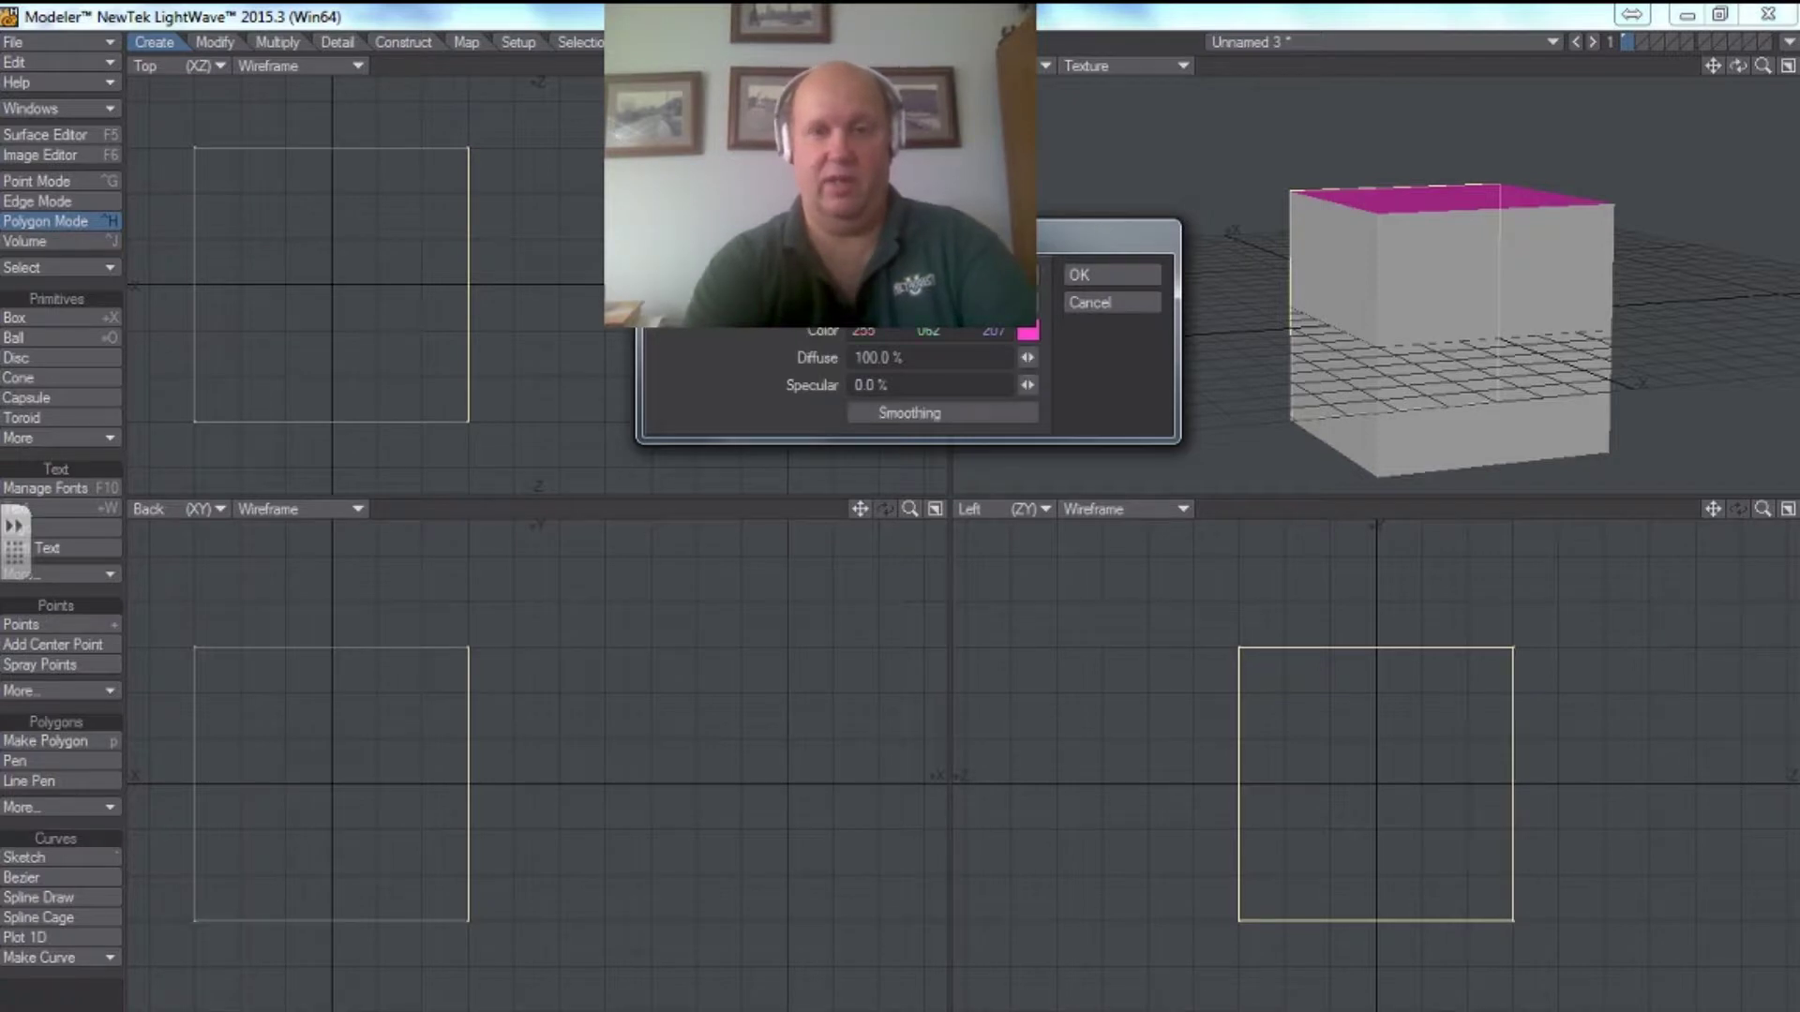
{"action": "left_click", "coordinate": [1028, 332]}
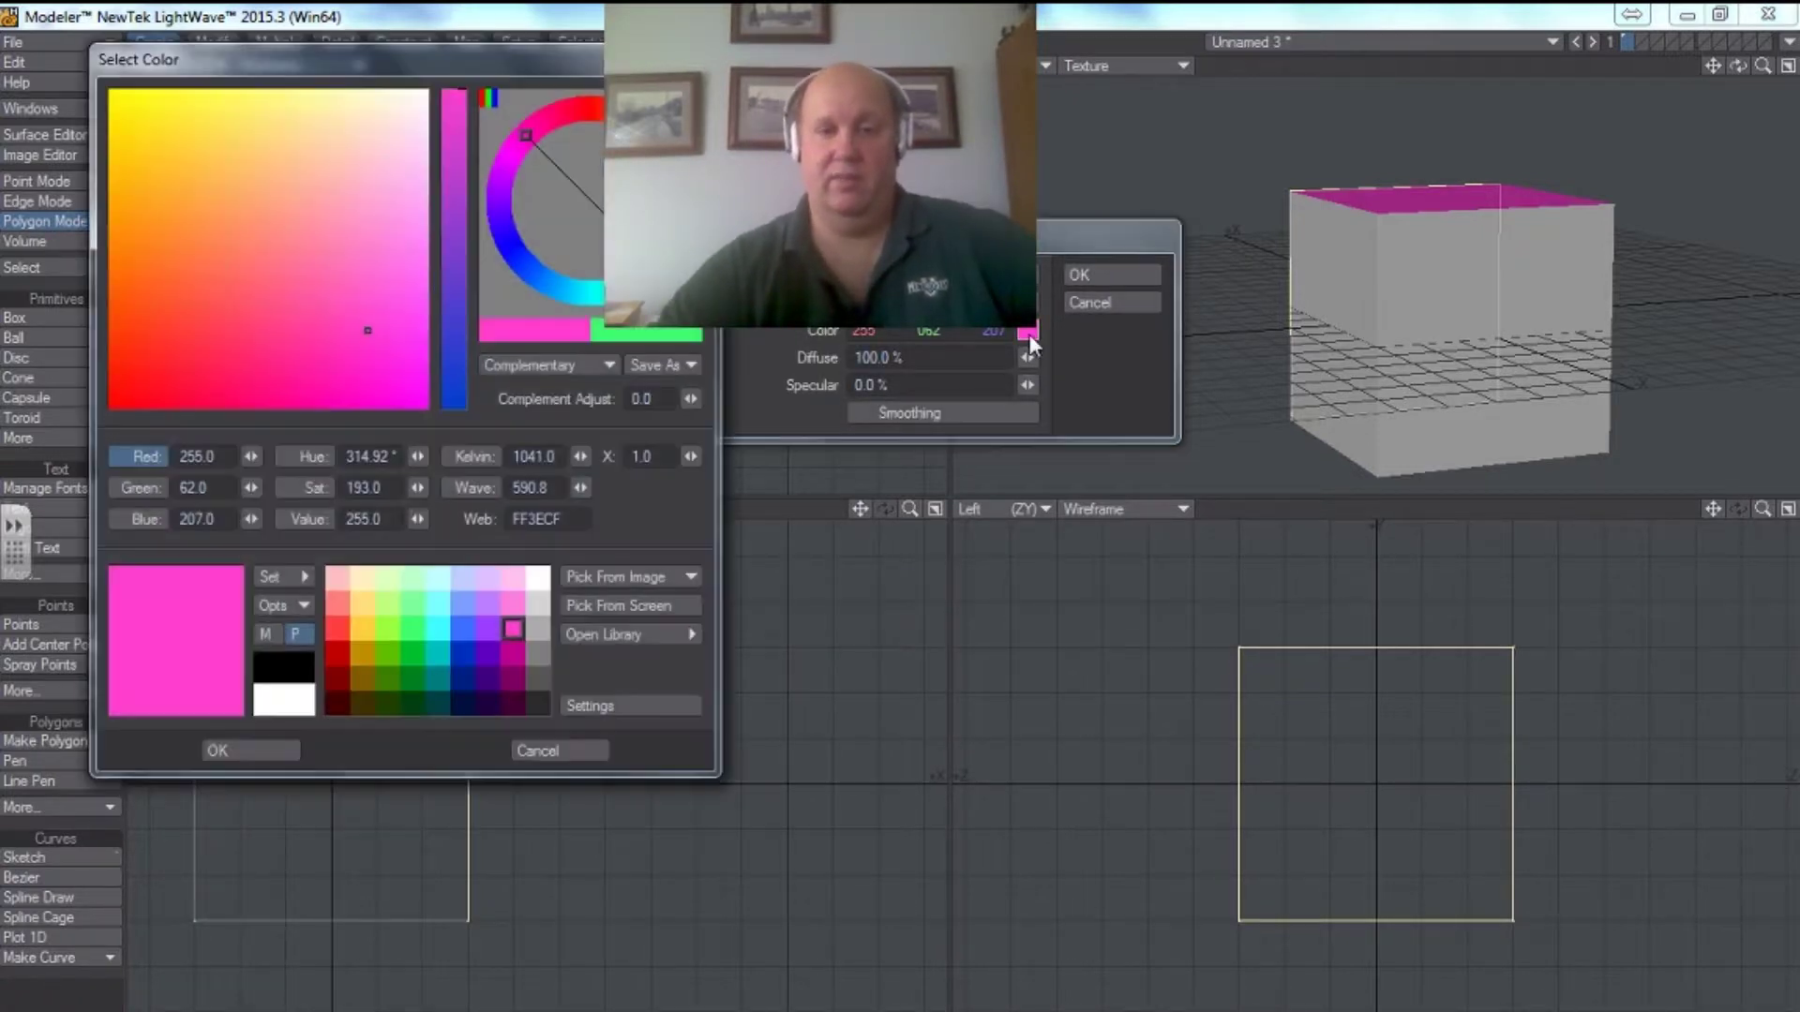
{"action": "left_click", "coordinate": [479, 659]}
{"action": "left_click", "coordinate": [281, 748]}
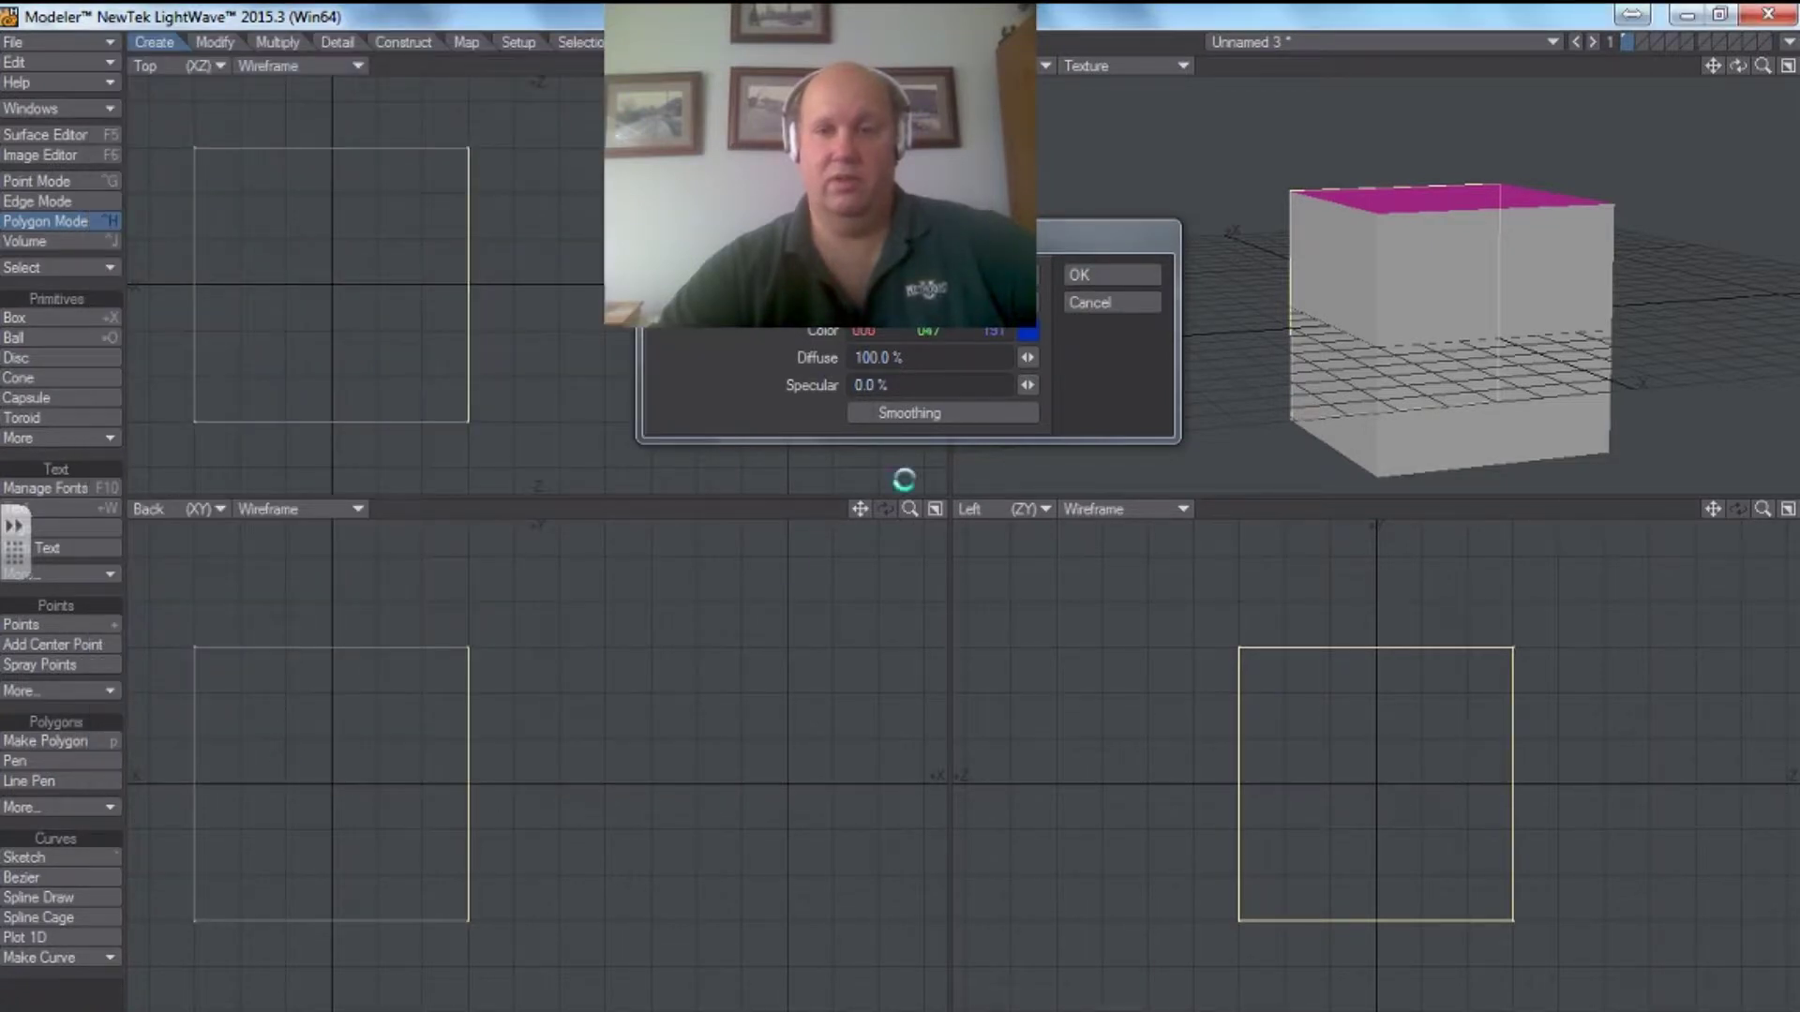
{"action": "left_click", "coordinate": [1074, 276]}
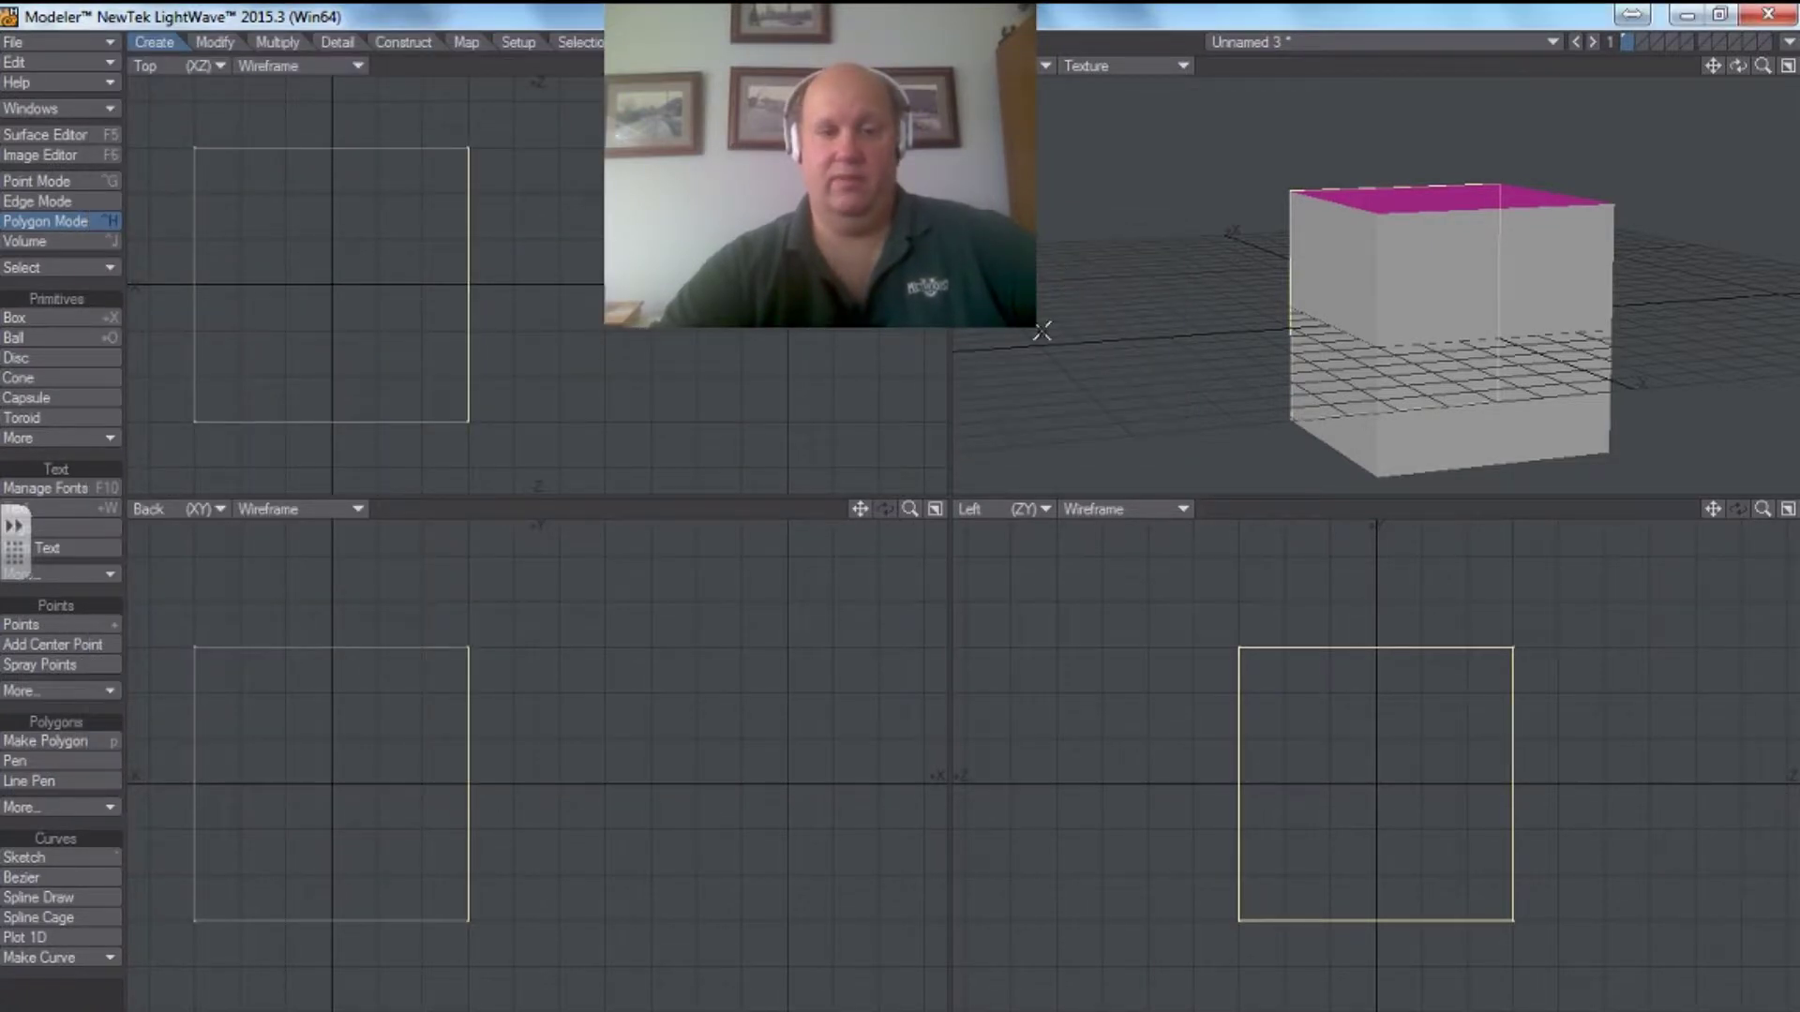
Deselect the +X side, select the cube's -X side polygon and give it a new surface in brown (127, 95, 0).
{"action": "mouse_move", "coordinate": [449, 591]}
{"action": "right_mouse_down"}
{"action": "mouse_move", "coordinate": [462, 935]}
{"action": "mouse_move", "coordinate": [534, 643]}
{"action": "mouse_move", "coordinate": [499, 624]}
{"action": "right_mouse_up"}
{"action": "right_click_drag", "start_coordinate": [197, 594], "coordinate": [133, 736]}
{"action": "mouse_move", "coordinate": [174, 947]}
{"action": "right_mouse_down"}
{"action": "mouse_move", "coordinate": [341, 623]}
{"action": "mouse_move", "coordinate": [187, 610]}
{"action": "right_mouse_up"}
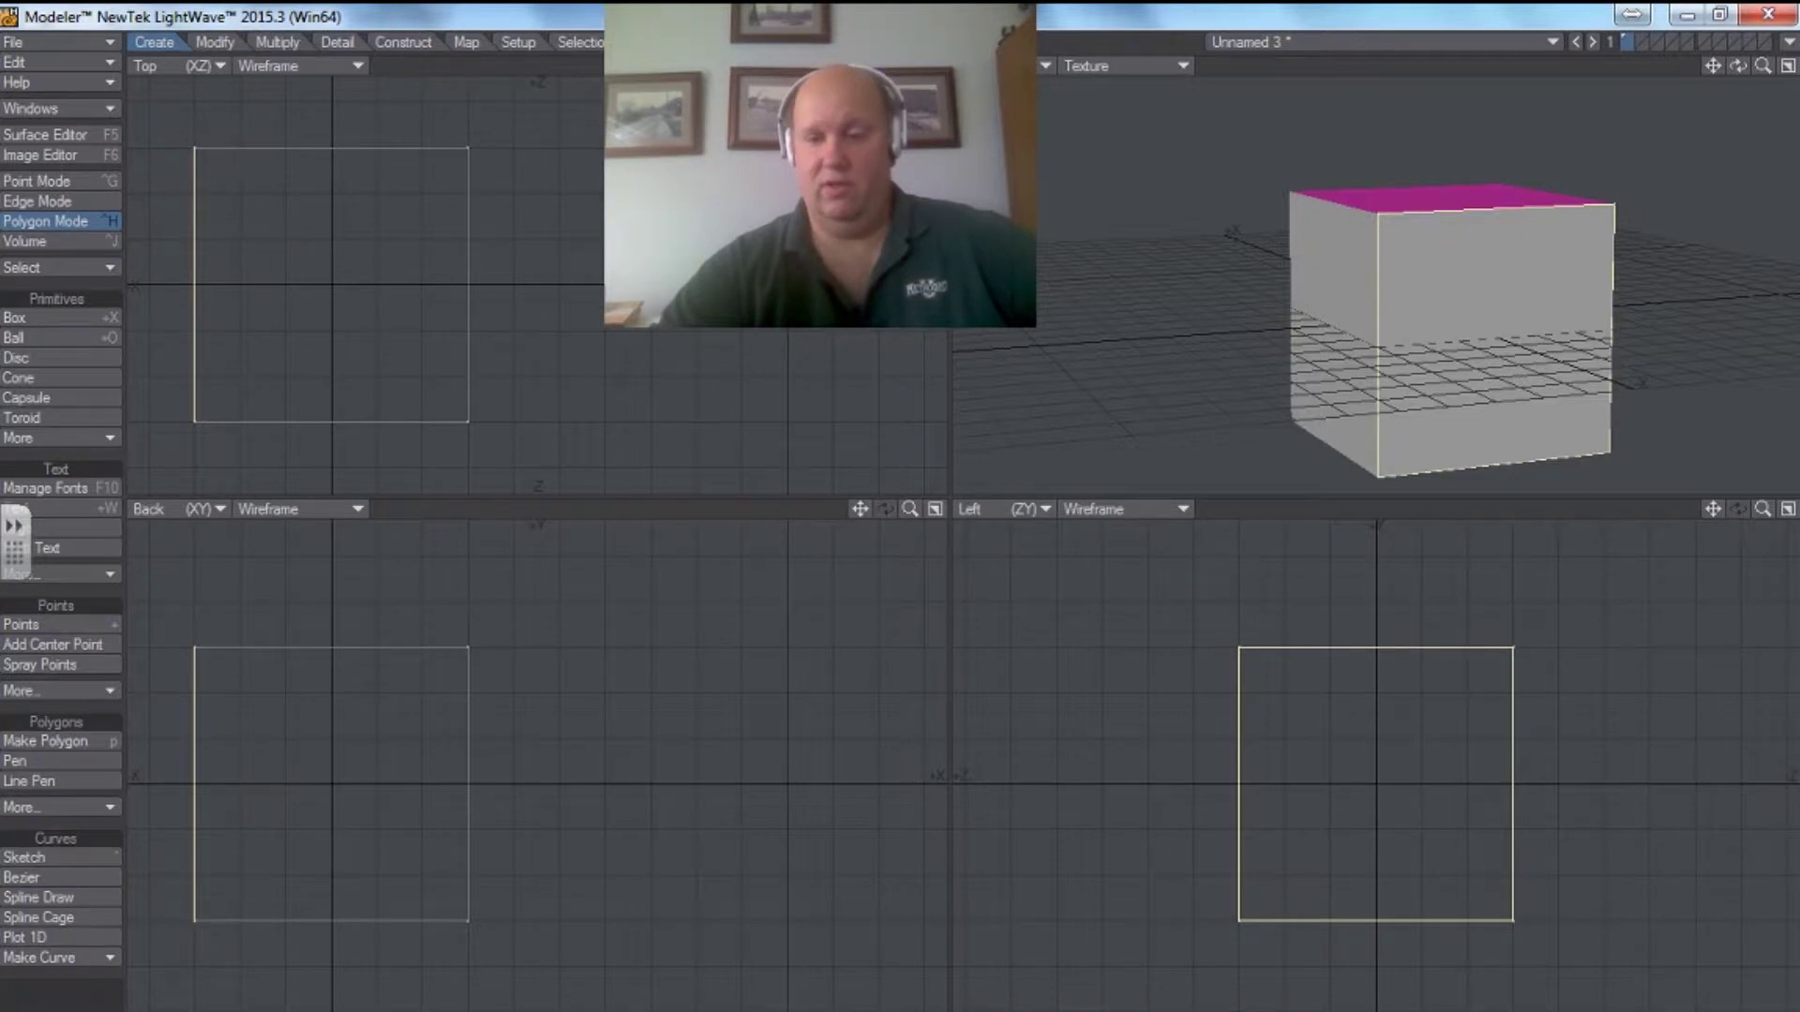
{"action": "key", "text": "q"}
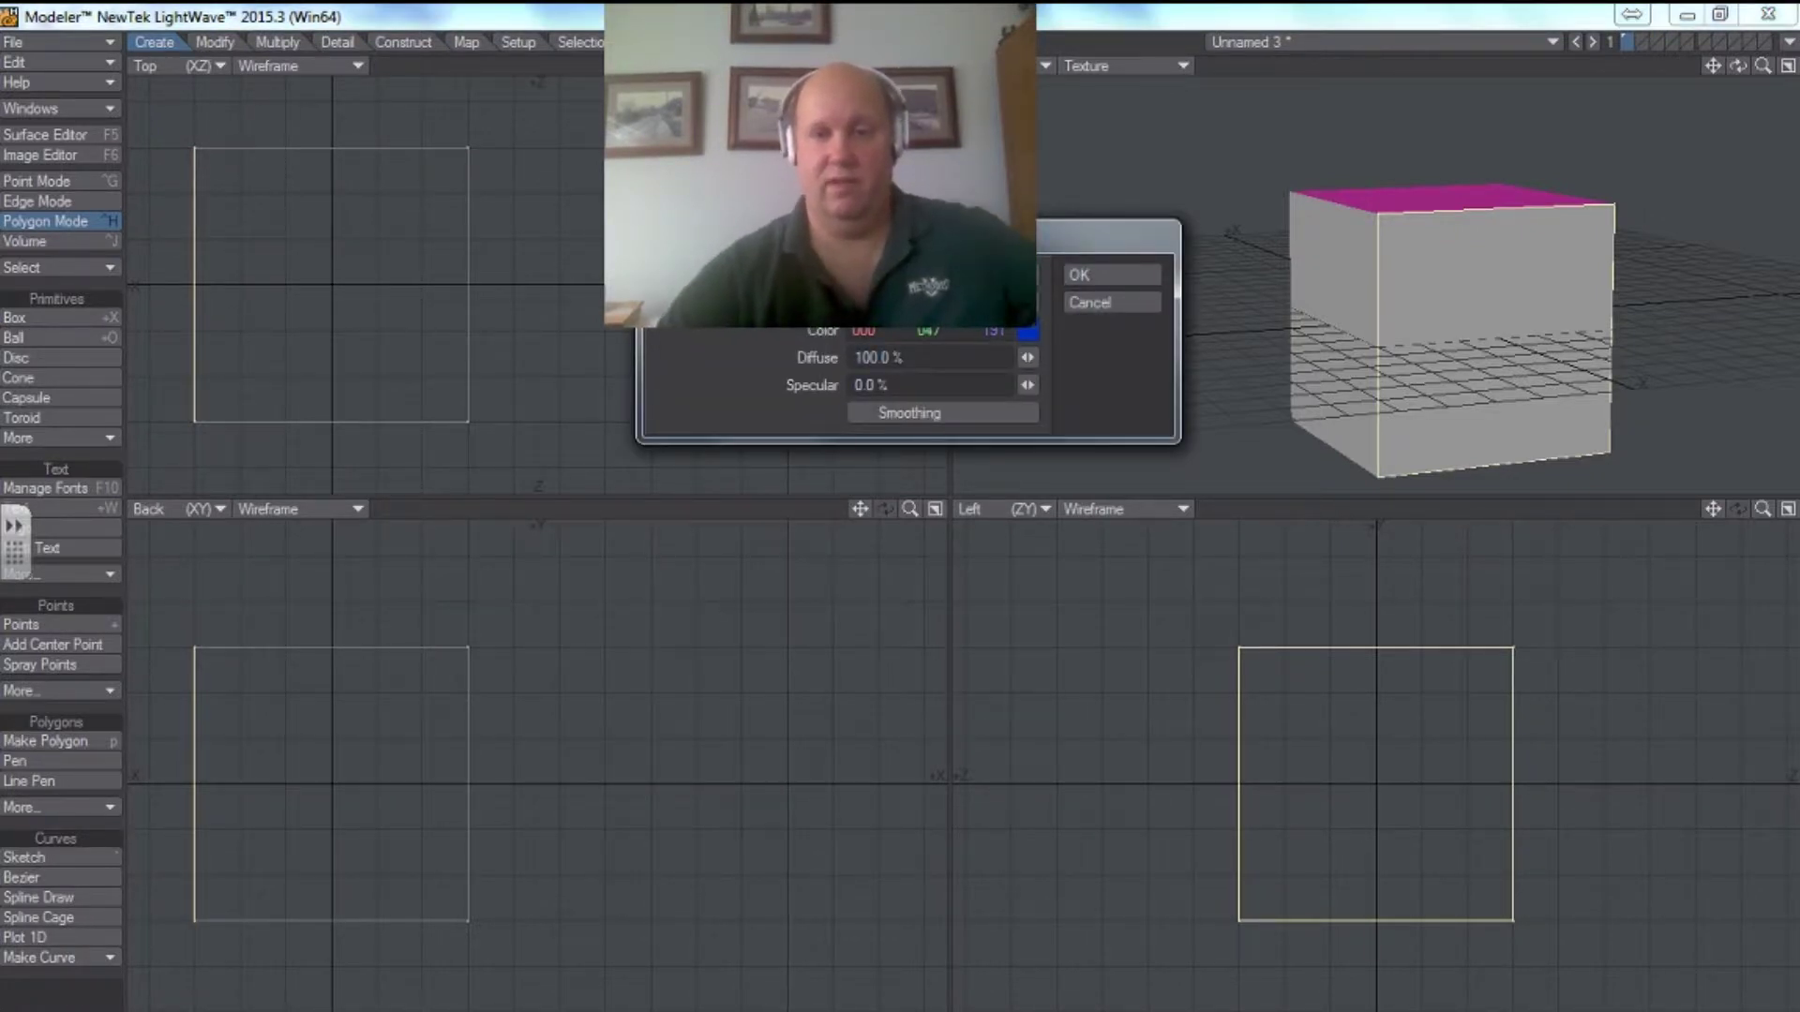
{"action": "left_click", "coordinate": [1027, 330]}
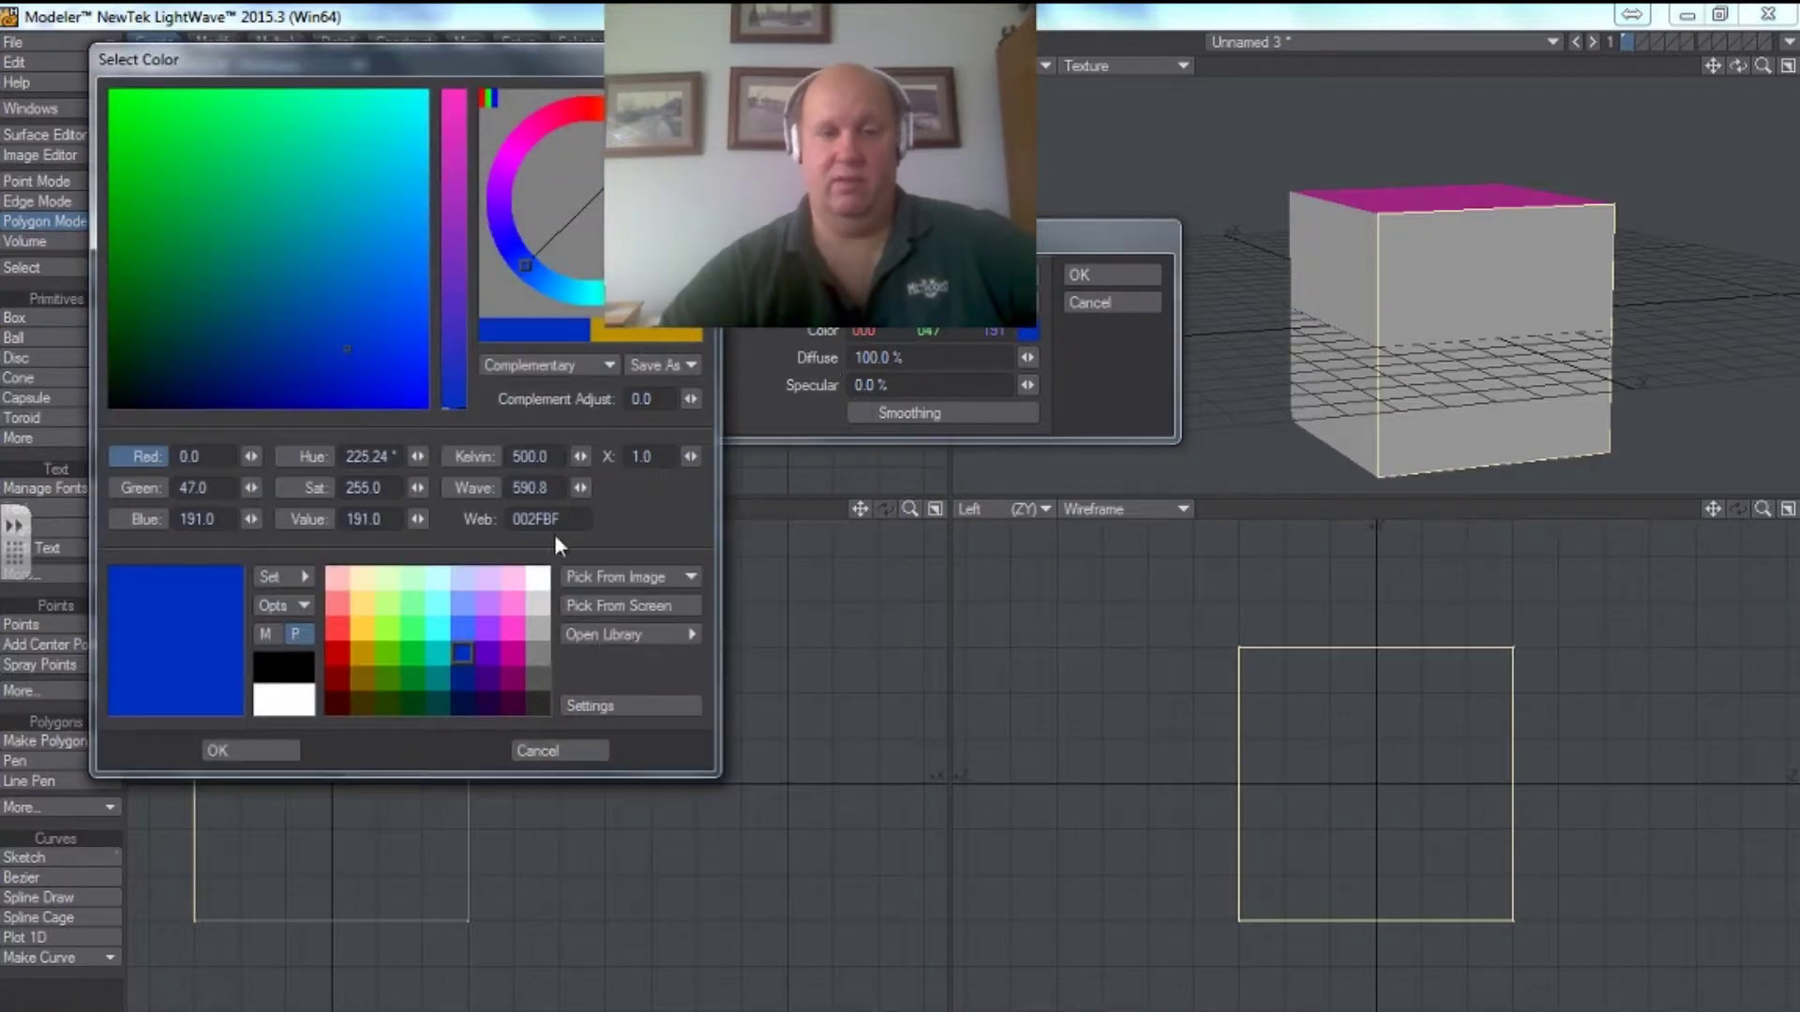
{"action": "left_click", "coordinate": [363, 677]}
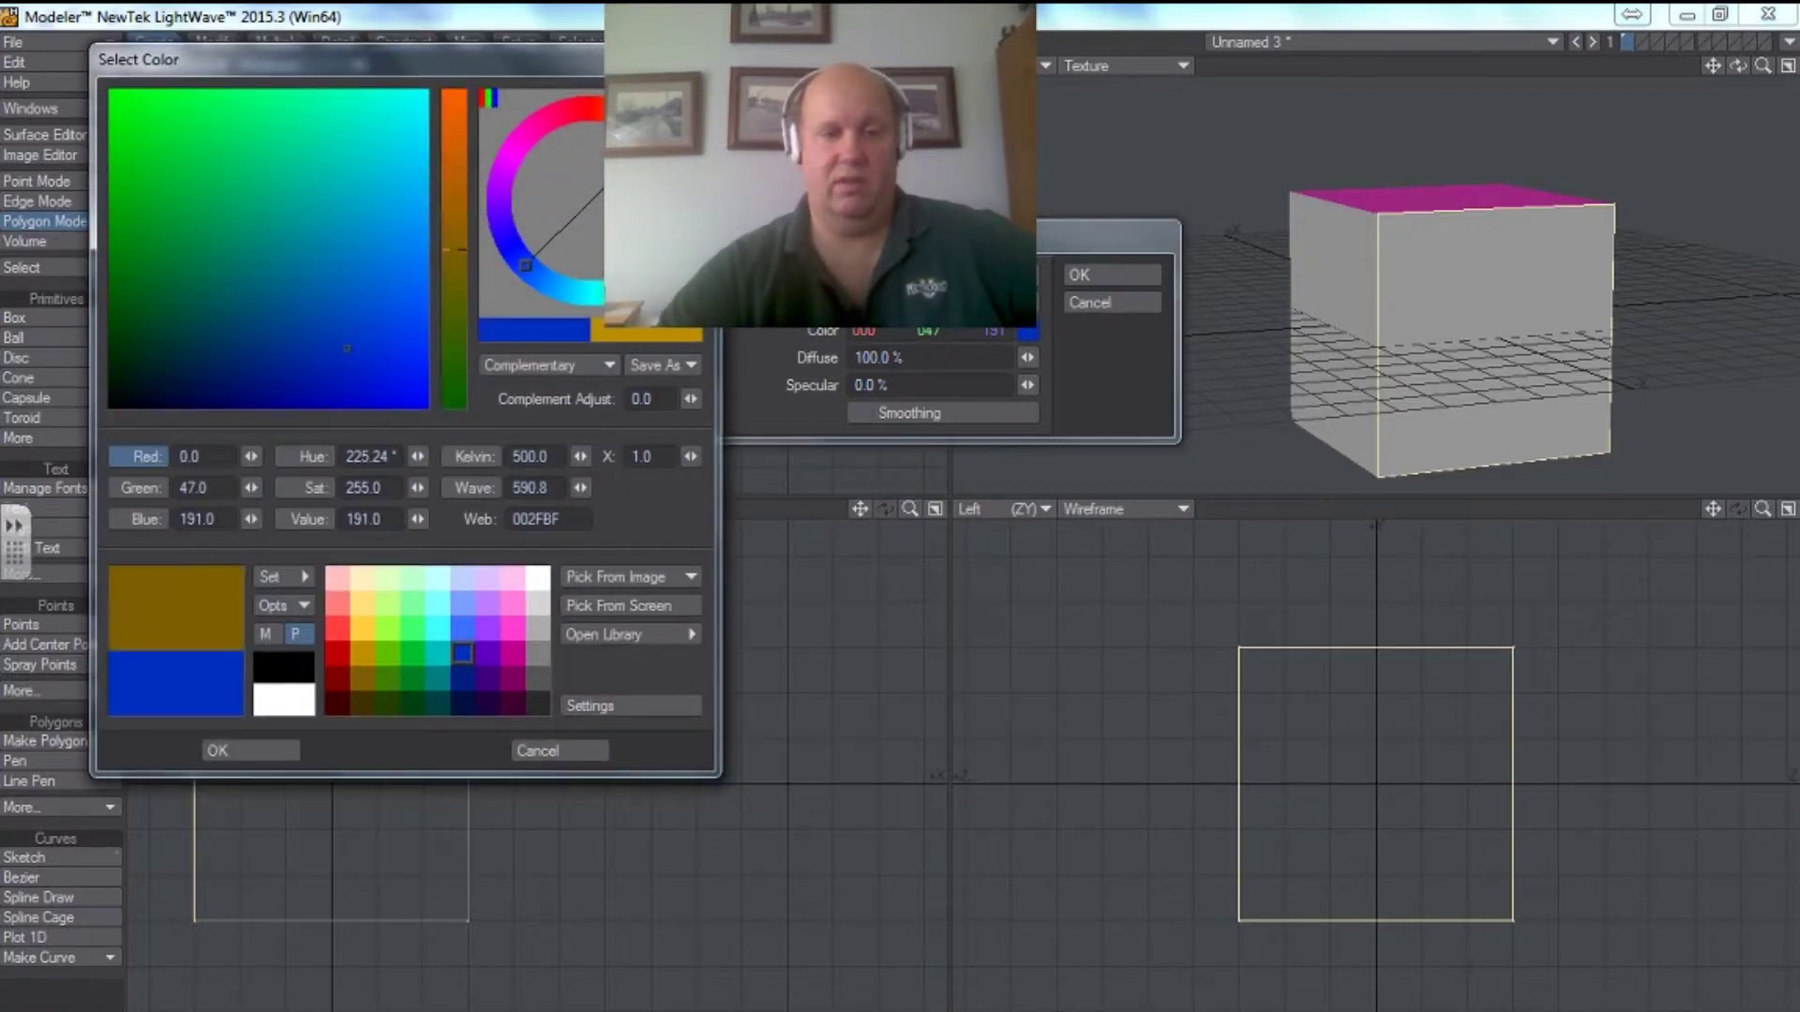
{"action": "left_click", "coordinate": [259, 753]}
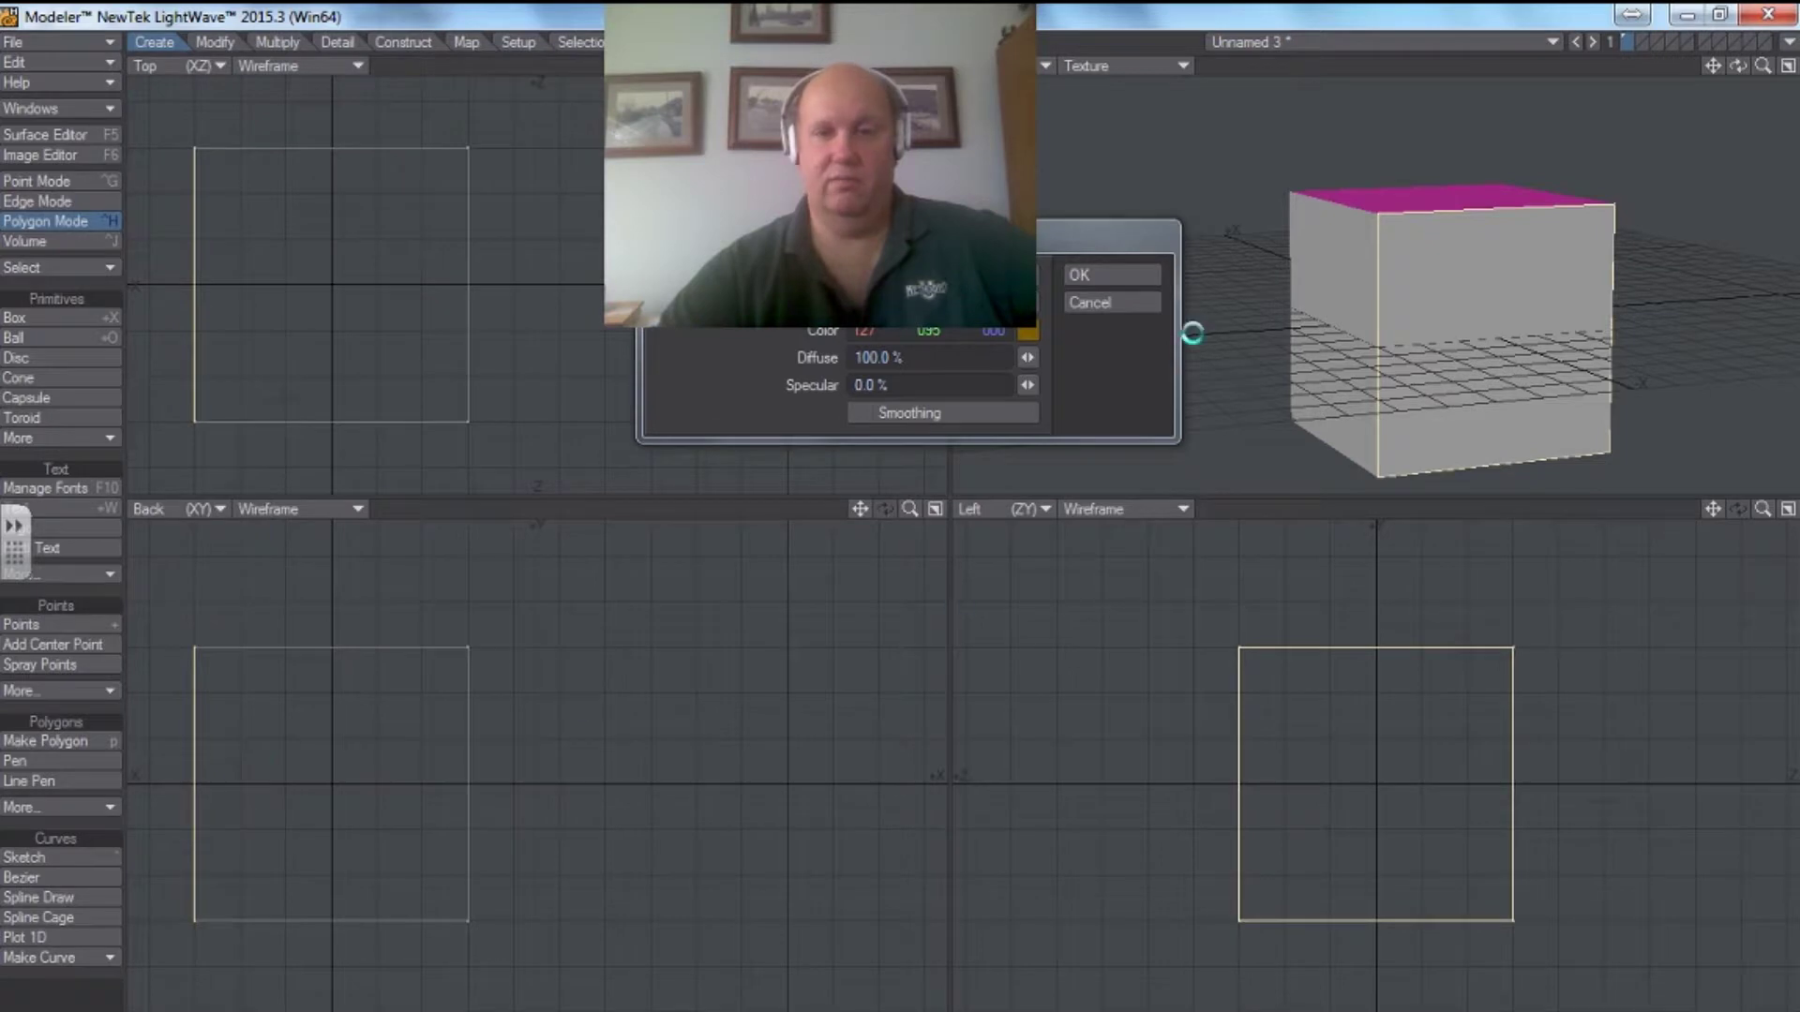
{"action": "left_click", "coordinate": [1139, 274]}
Deselect the -X side, select the cube's bottom polygon and give it a new surface in green (0, 191, 47).
{"action": "left_click_drag", "start_coordinate": [1737, 58], "coordinate": [1733, 99]}
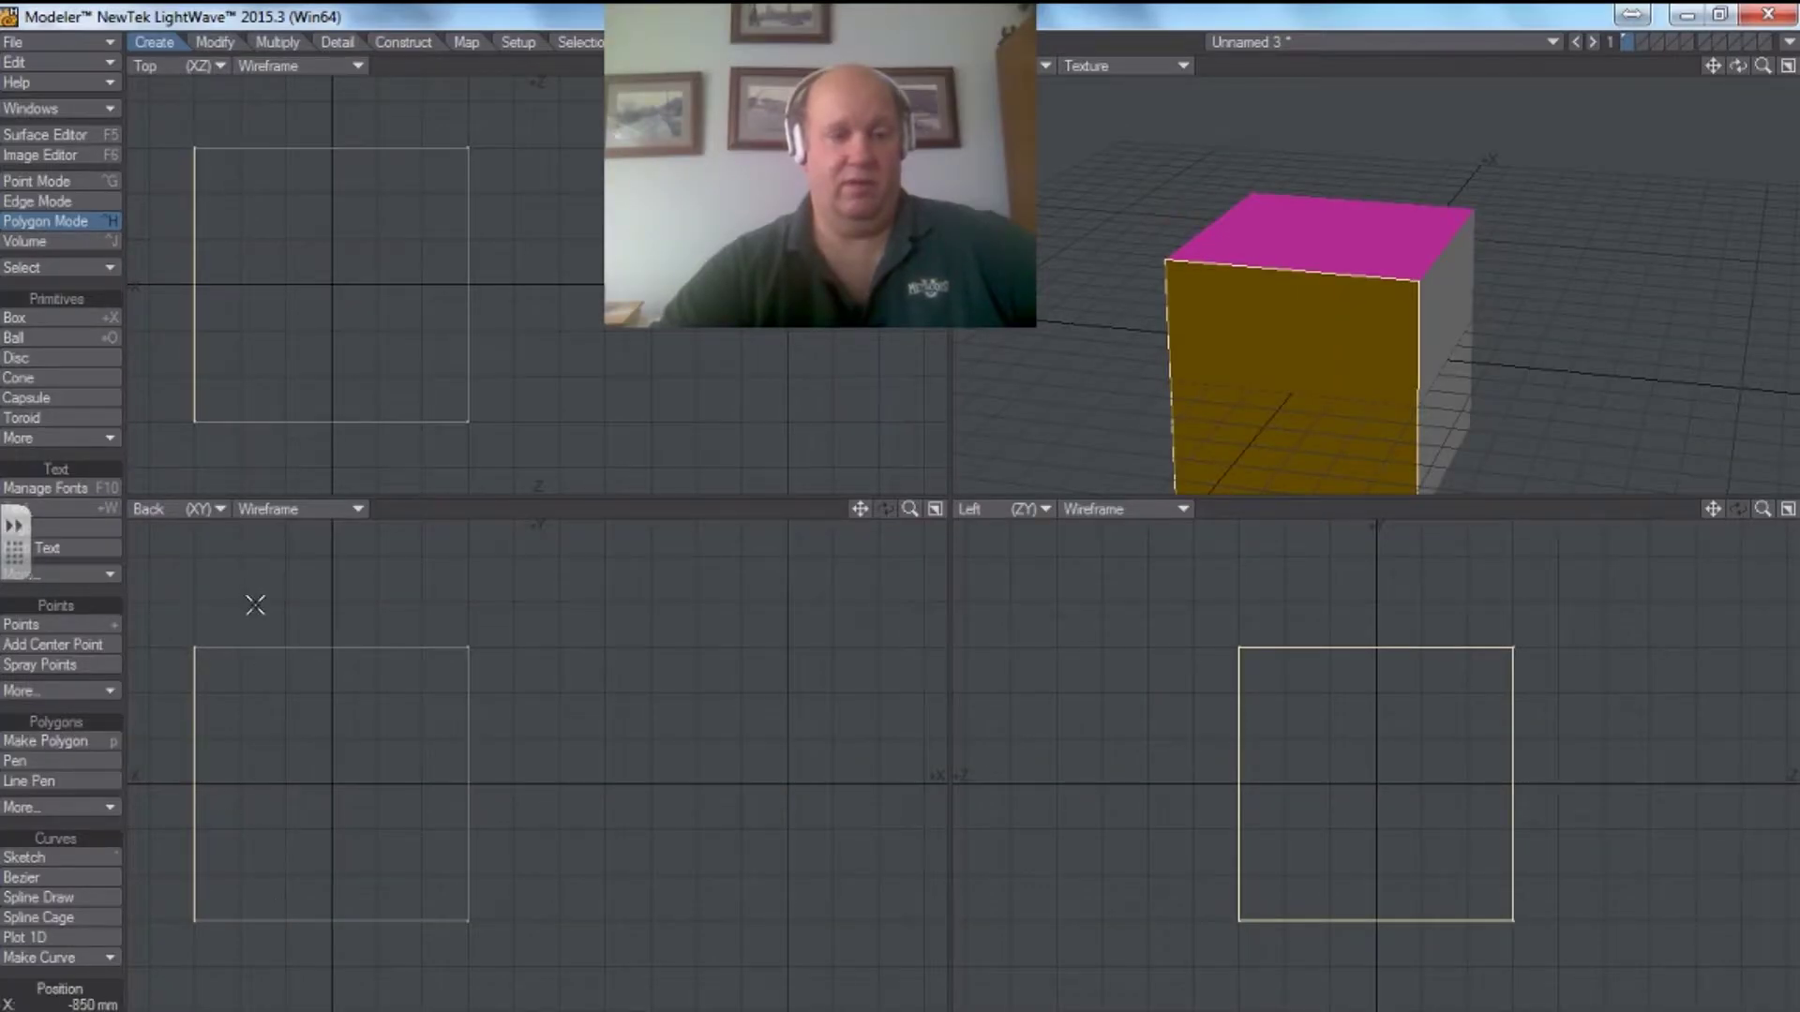
{"action": "mouse_move", "coordinate": [255, 605]}
{"action": "right_mouse_down"}
{"action": "mouse_move", "coordinate": [103, 842]}
{"action": "mouse_move", "coordinate": [289, 797]}
{"action": "mouse_move", "coordinate": [160, 664]}
{"action": "right_mouse_up"}
{"action": "mouse_move", "coordinate": [165, 895]}
{"action": "right_mouse_down"}
{"action": "mouse_move", "coordinate": [515, 868]}
{"action": "mouse_move", "coordinate": [229, 972]}
{"action": "mouse_move", "coordinate": [168, 900]}
{"action": "right_mouse_up"}
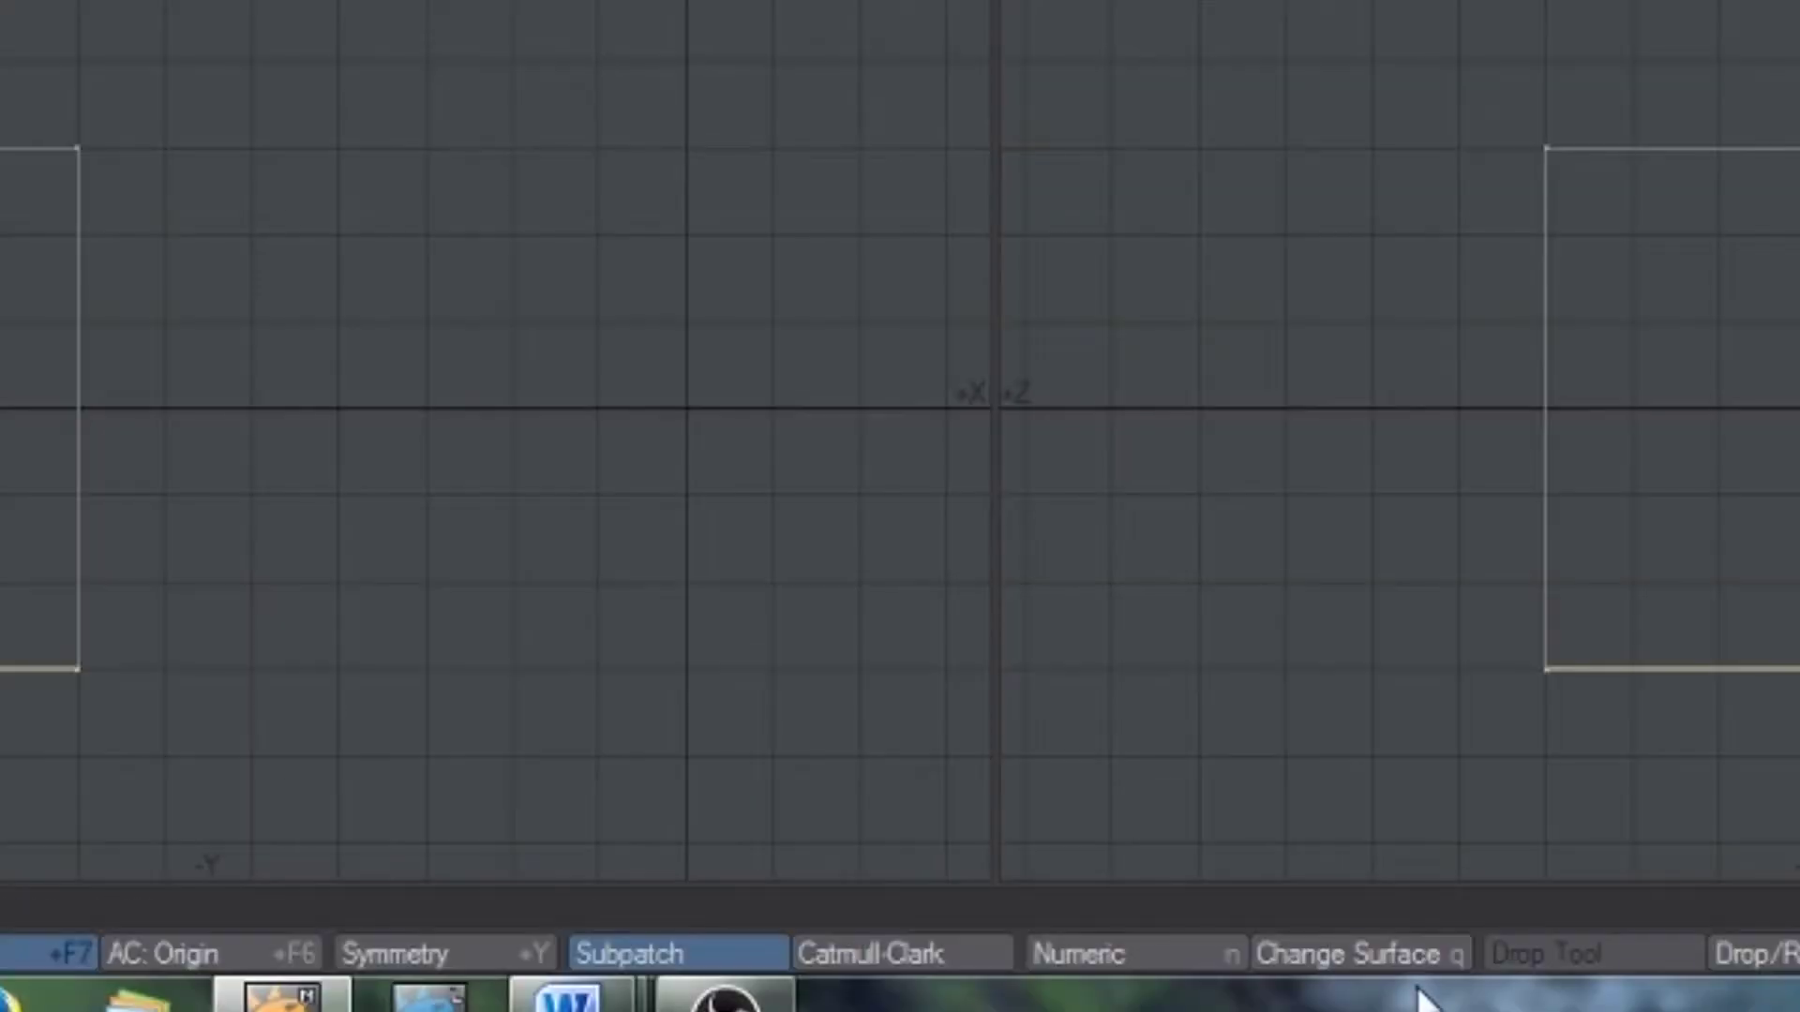
{"action": "left_click", "coordinate": [1271, 953]}
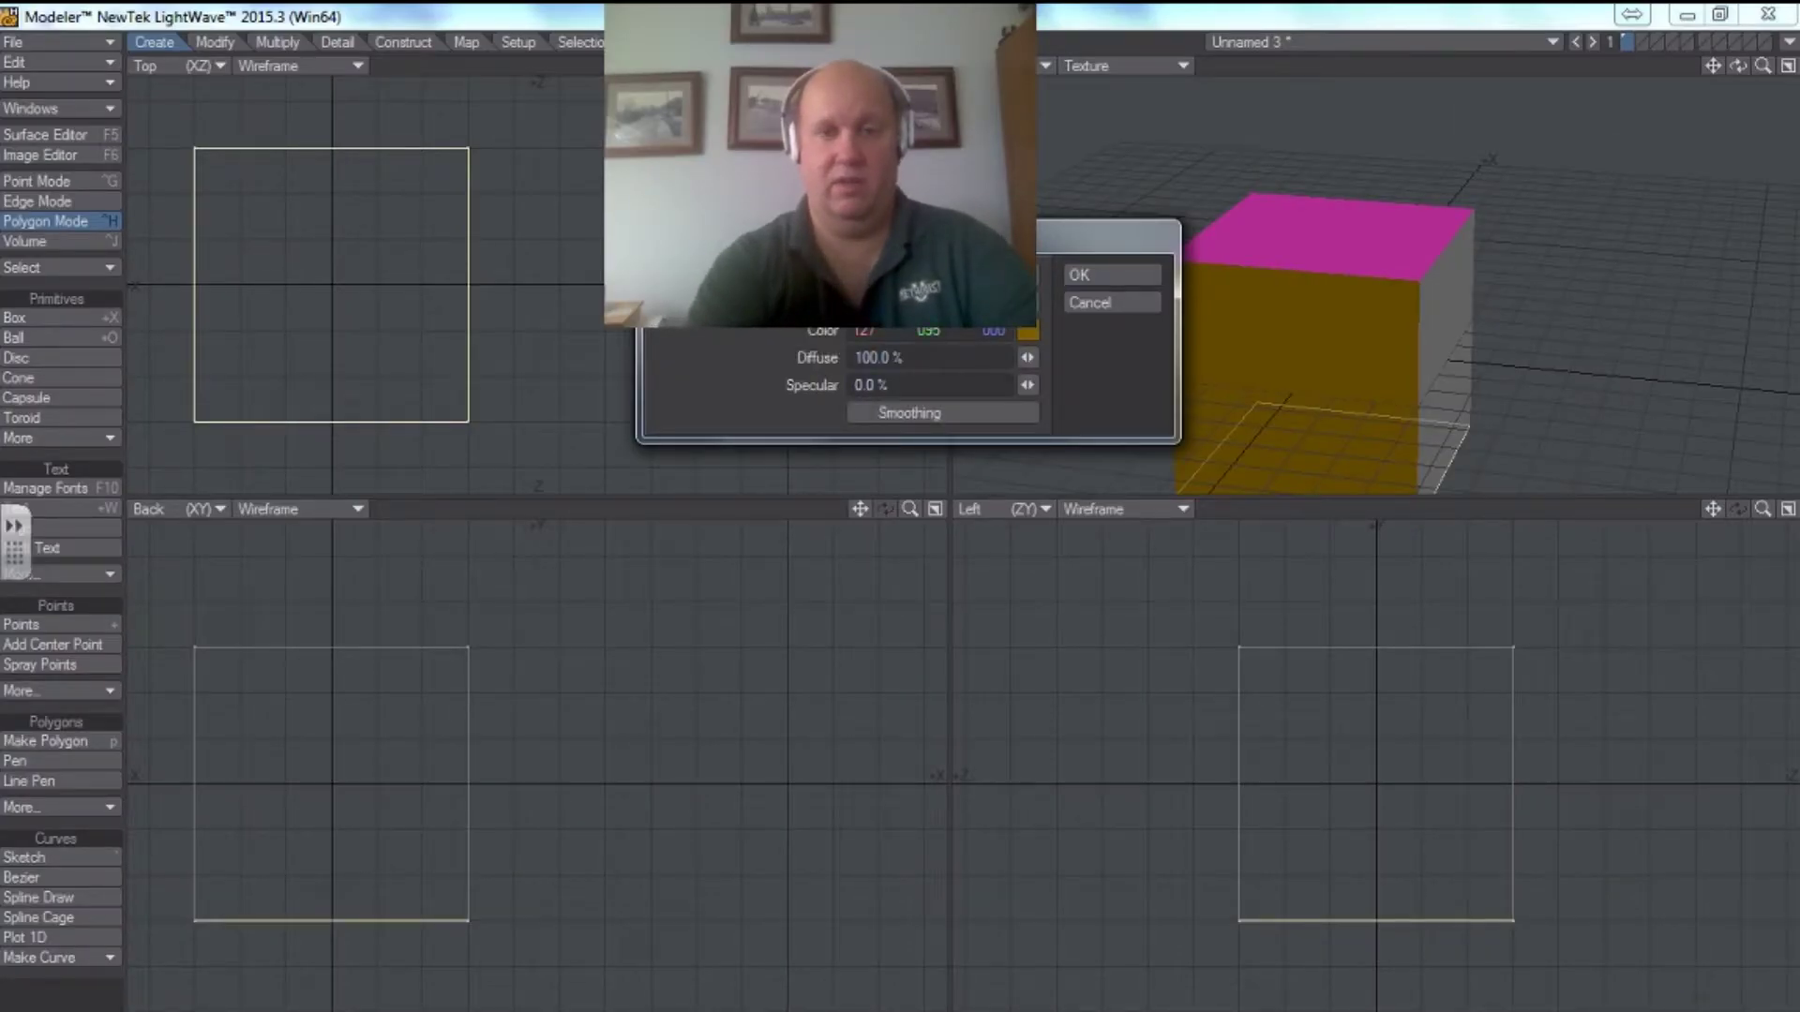
{"action": "left_click", "coordinate": [1023, 330]}
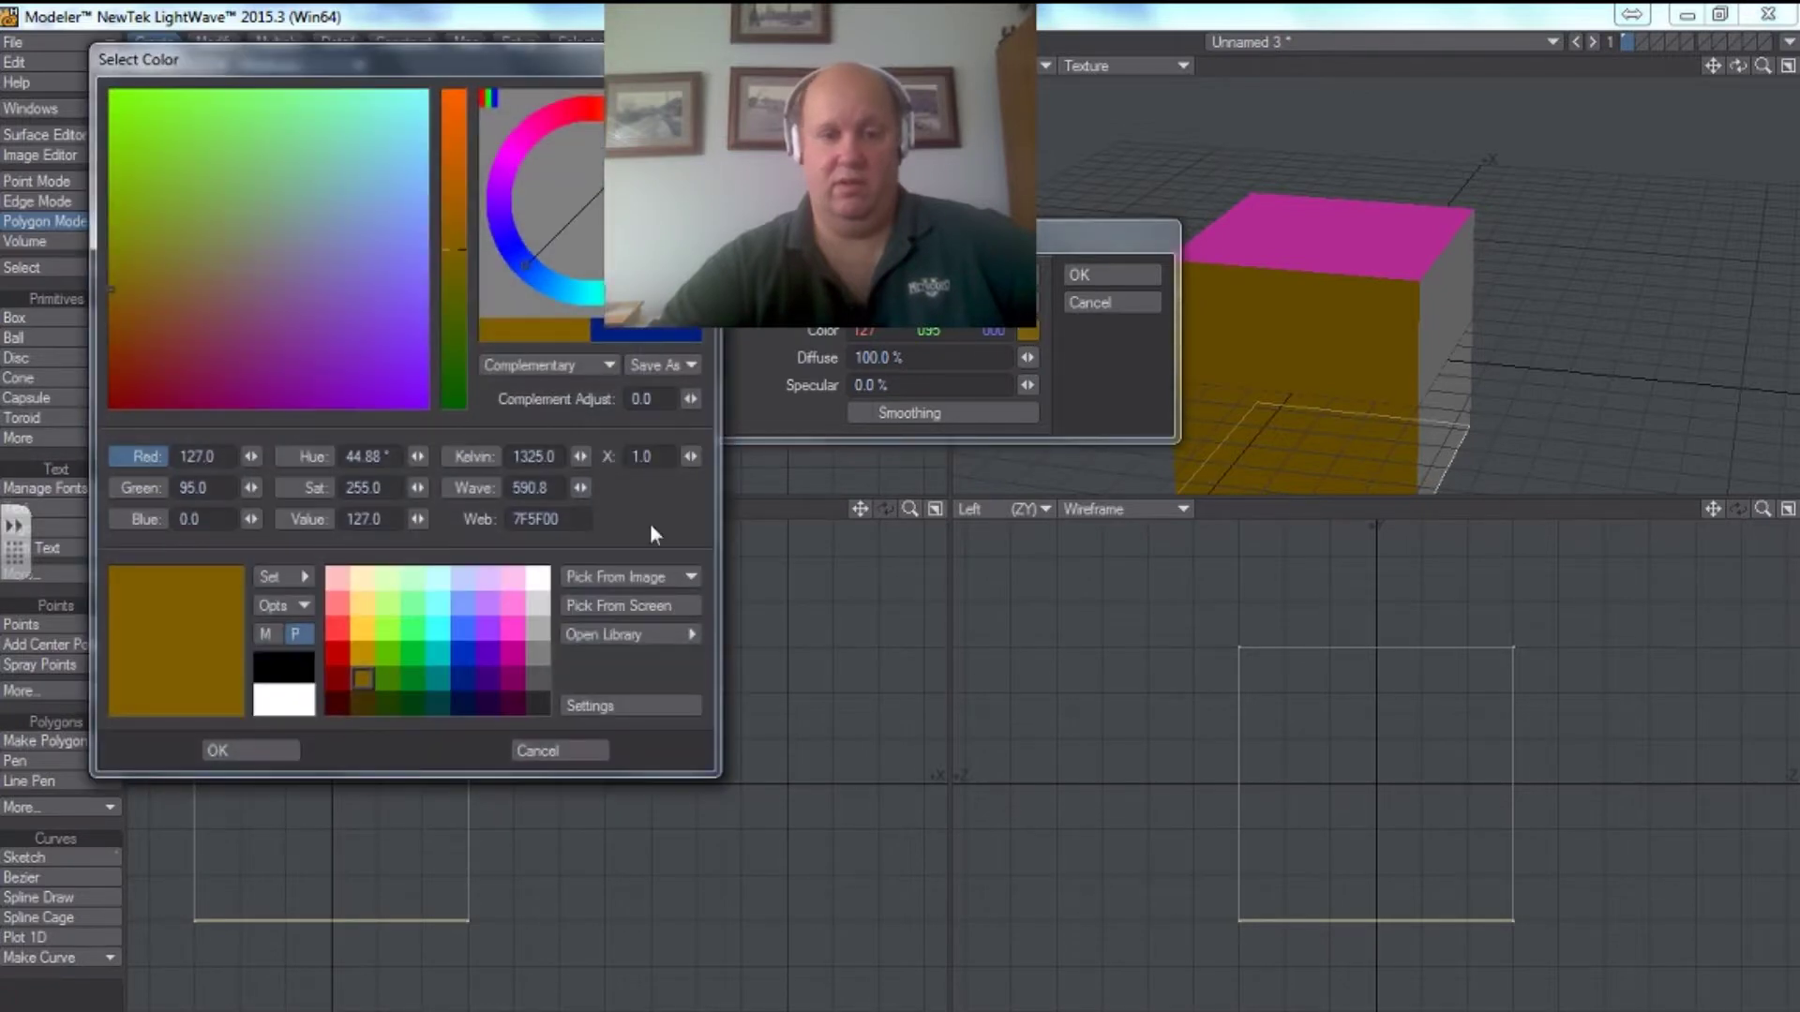
{"action": "left_click", "coordinate": [413, 653]}
{"action": "left_click", "coordinate": [267, 763]}
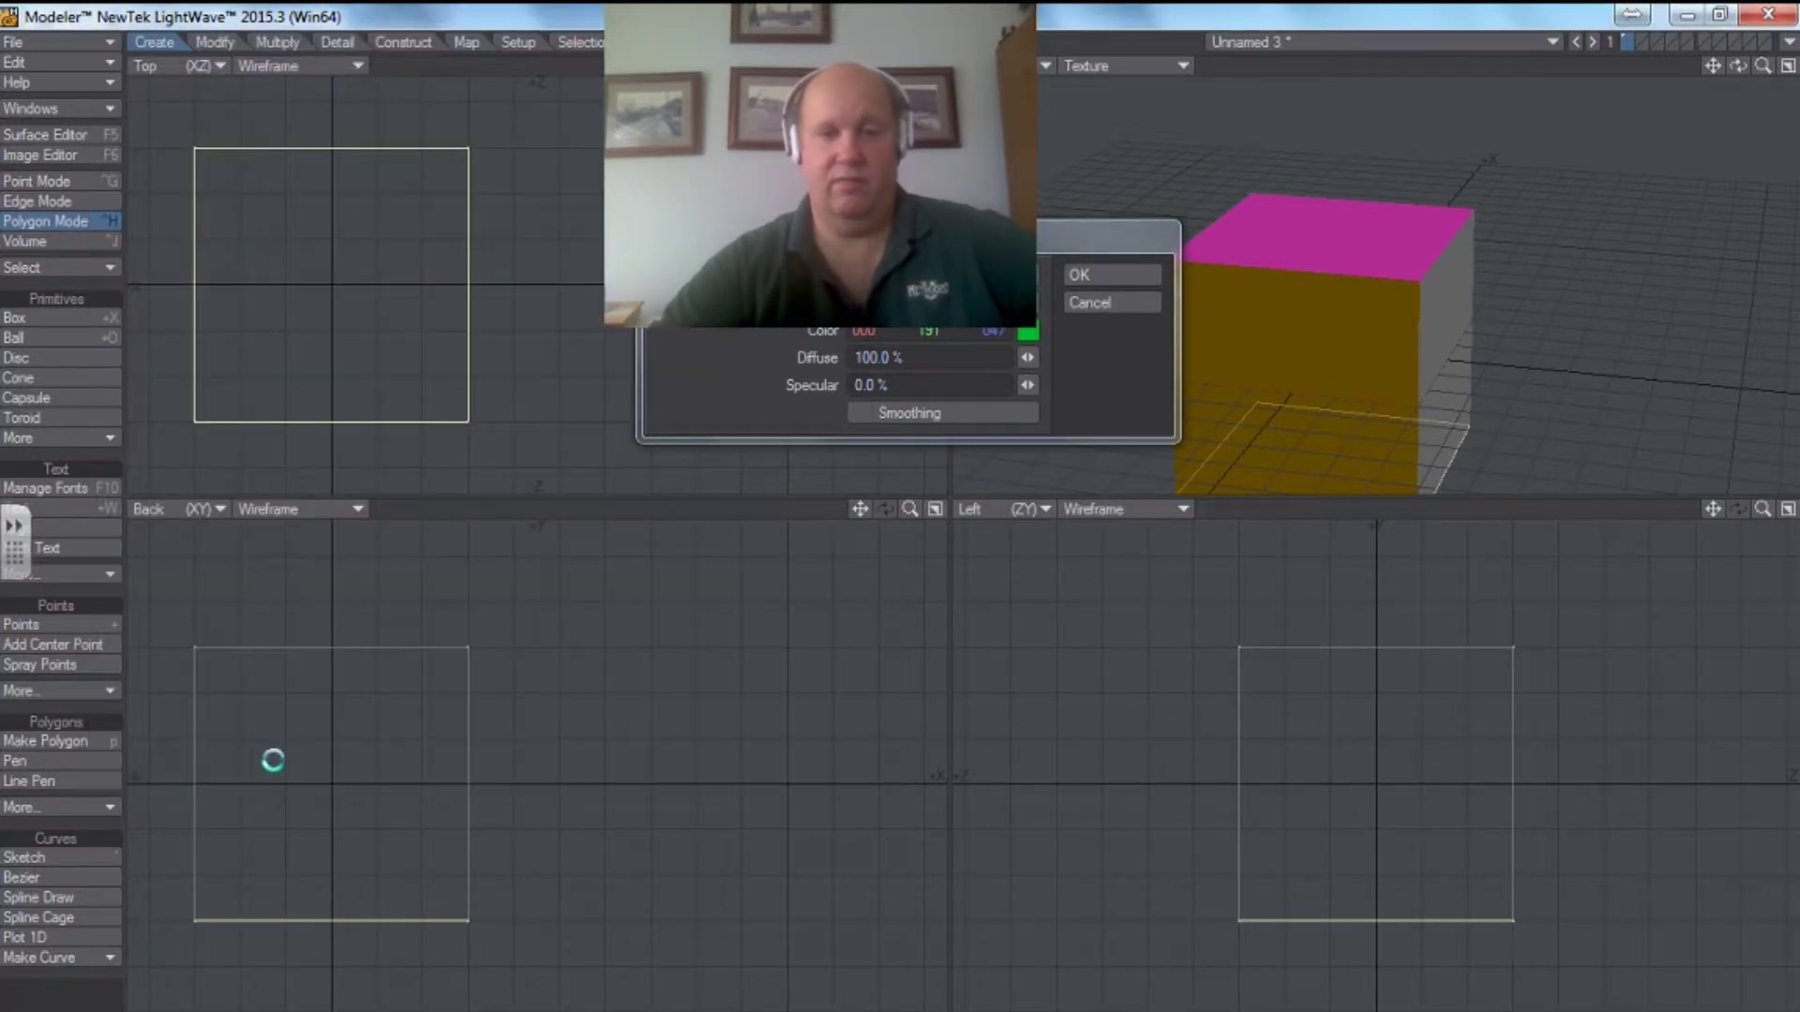
{"action": "left_click", "coordinate": [1106, 279]}
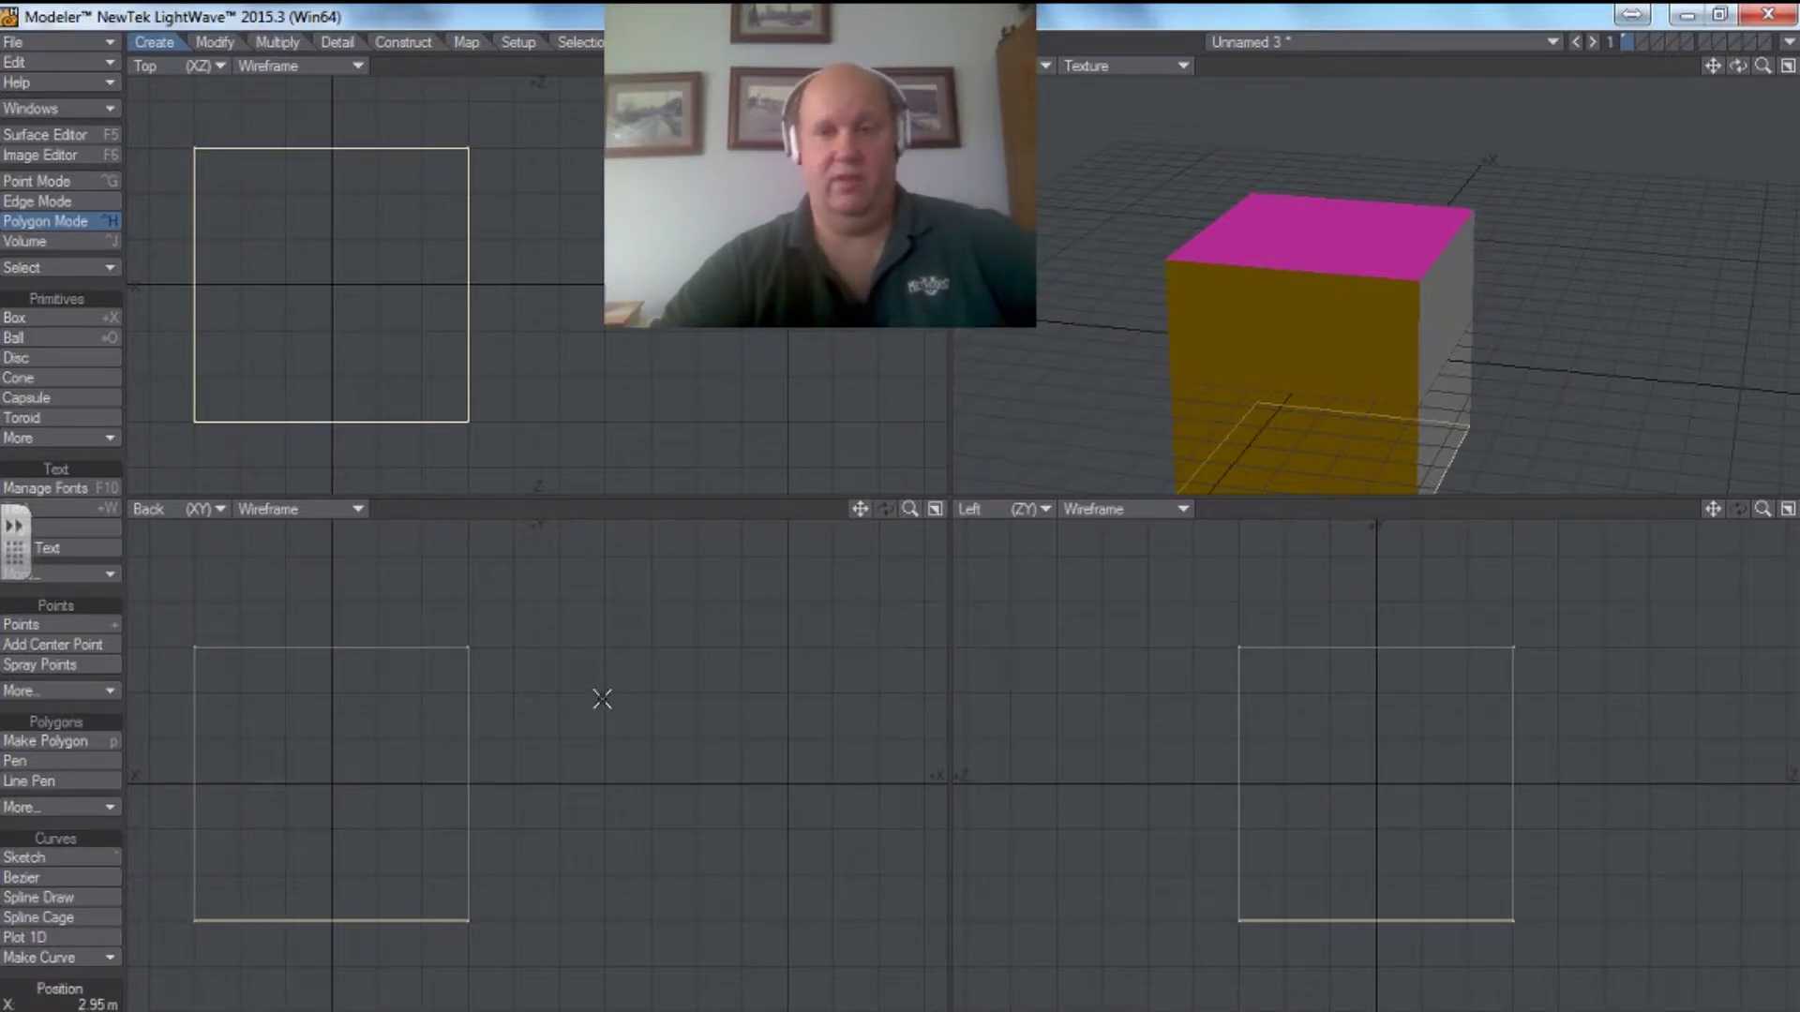
Deselect the bottom polygon and select the cube's +X side polygon.
{"action": "left_click_drag", "start_coordinate": [1737, 66], "coordinate": [1697, 68]}
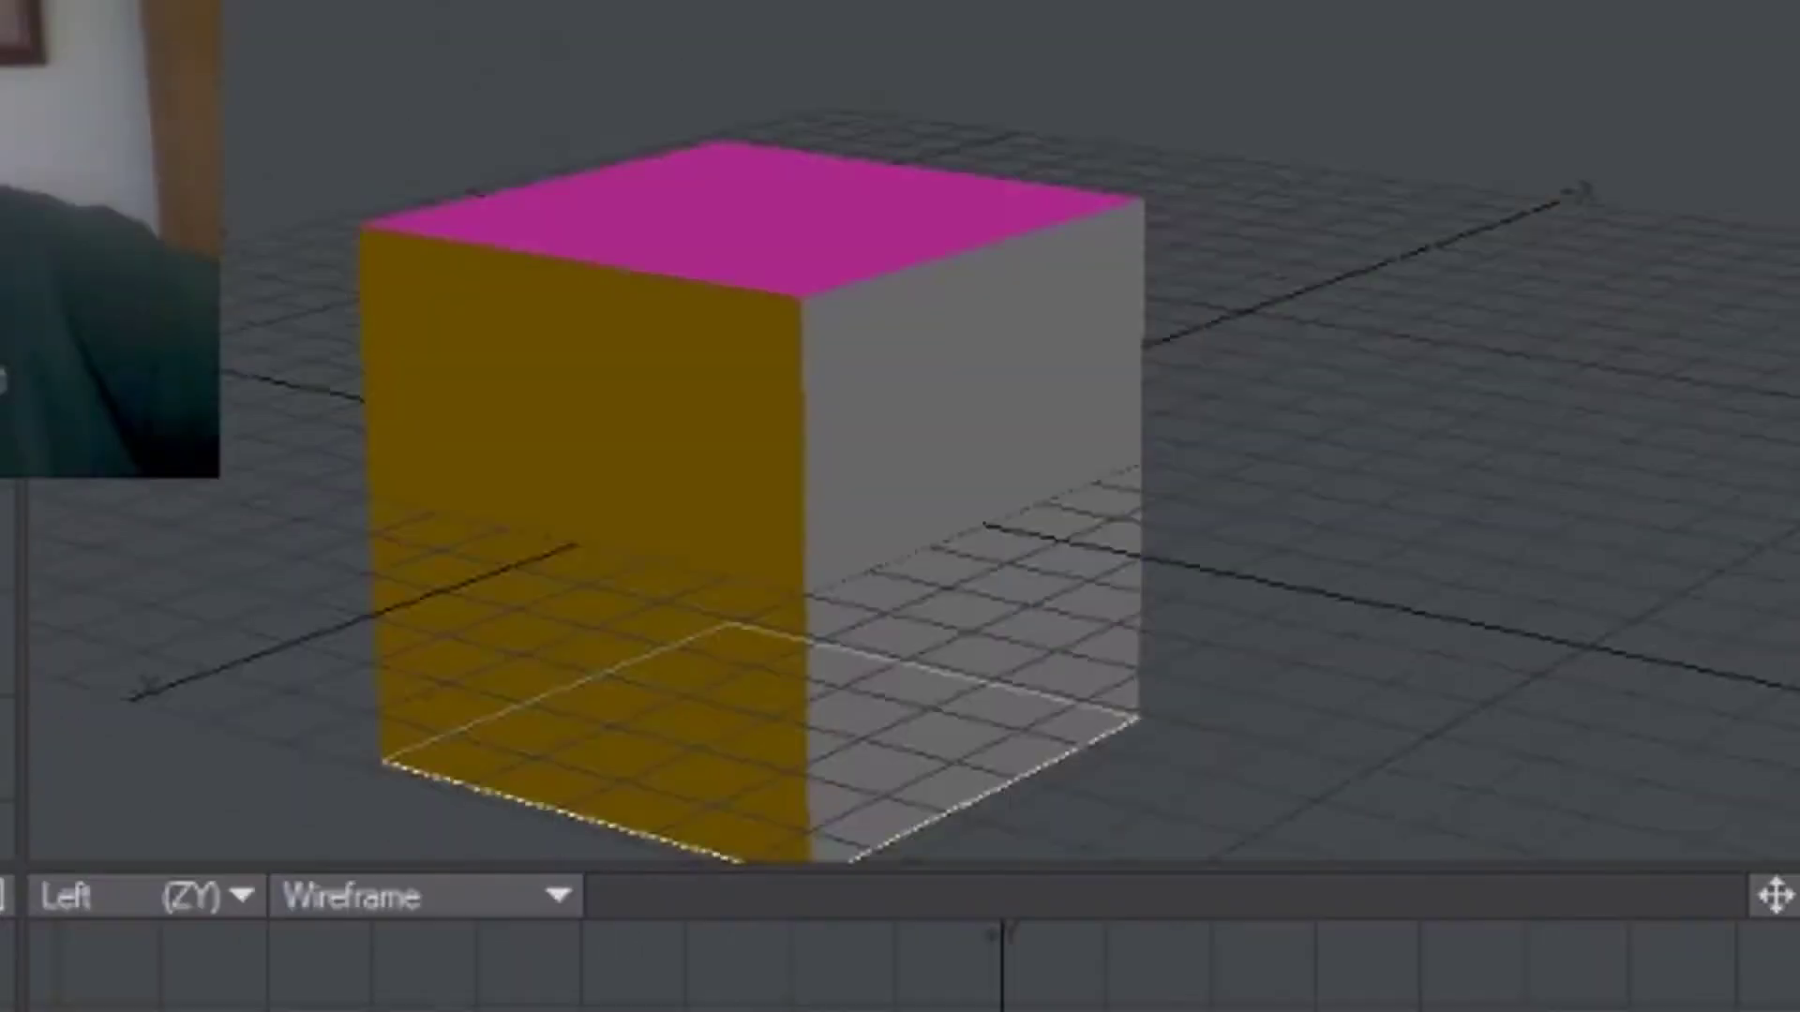
{"action": "left_click_drag", "start_coordinate": [900, 431], "coordinate": [830, 420]}
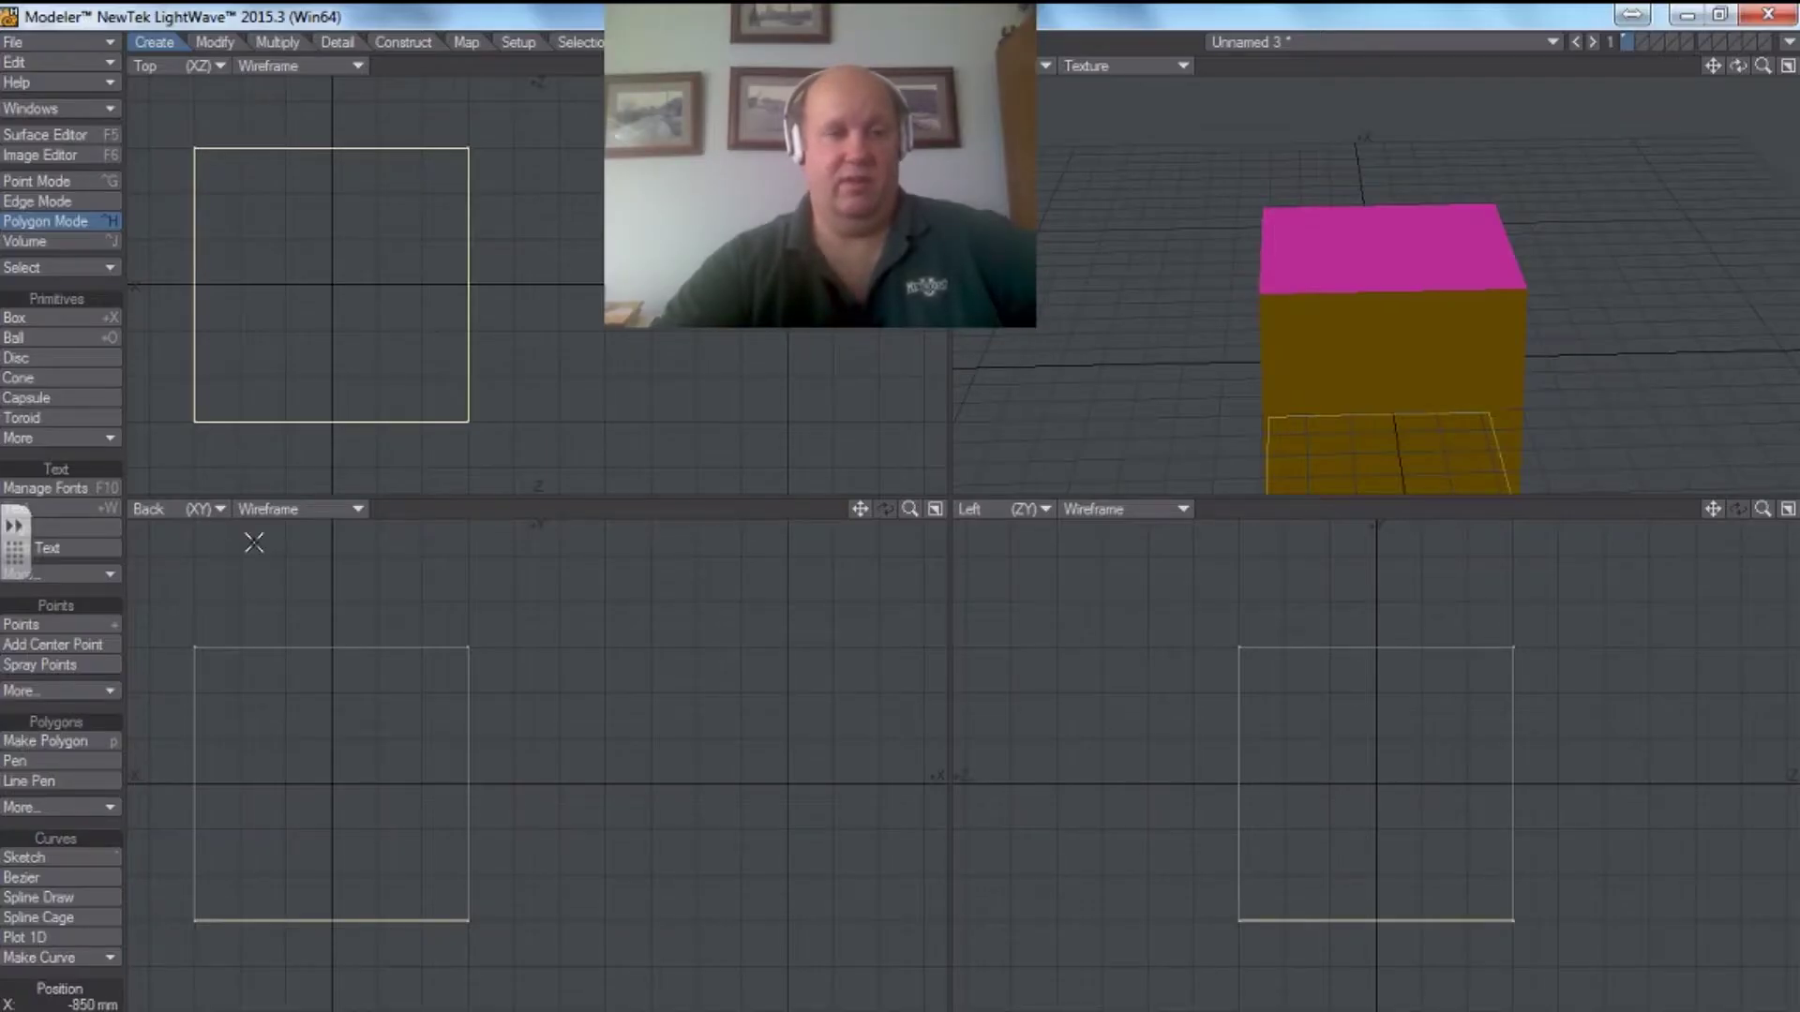
{"action": "mouse_move", "coordinate": [381, 860]}
{"action": "right_mouse_down"}
{"action": "mouse_move", "coordinate": [302, 999]}
{"action": "mouse_move", "coordinate": [480, 842]}
{"action": "right_mouse_up"}
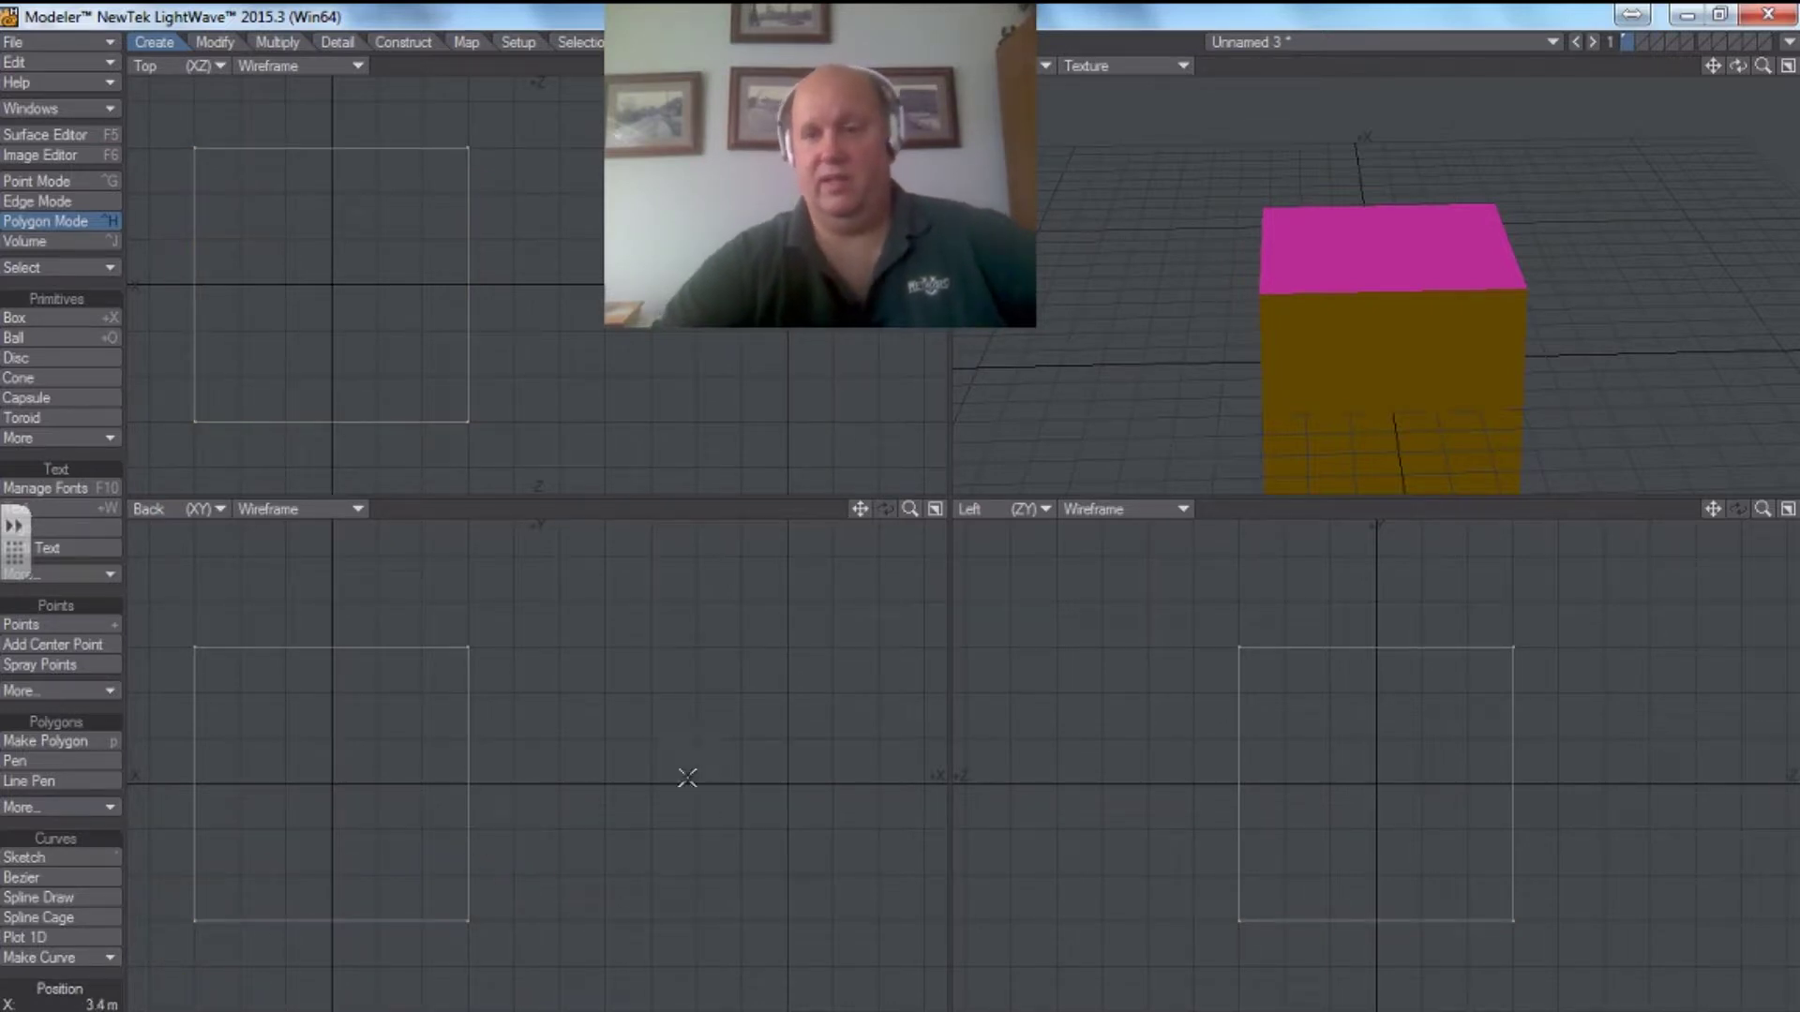
{"action": "mouse_move", "coordinate": [1738, 65]}
{"action": "left_mouse_down"}
{"action": "mouse_move", "coordinate": [1678, 68]}
{"action": "mouse_move", "coordinate": [1710, 75]}
{"action": "left_mouse_up"}
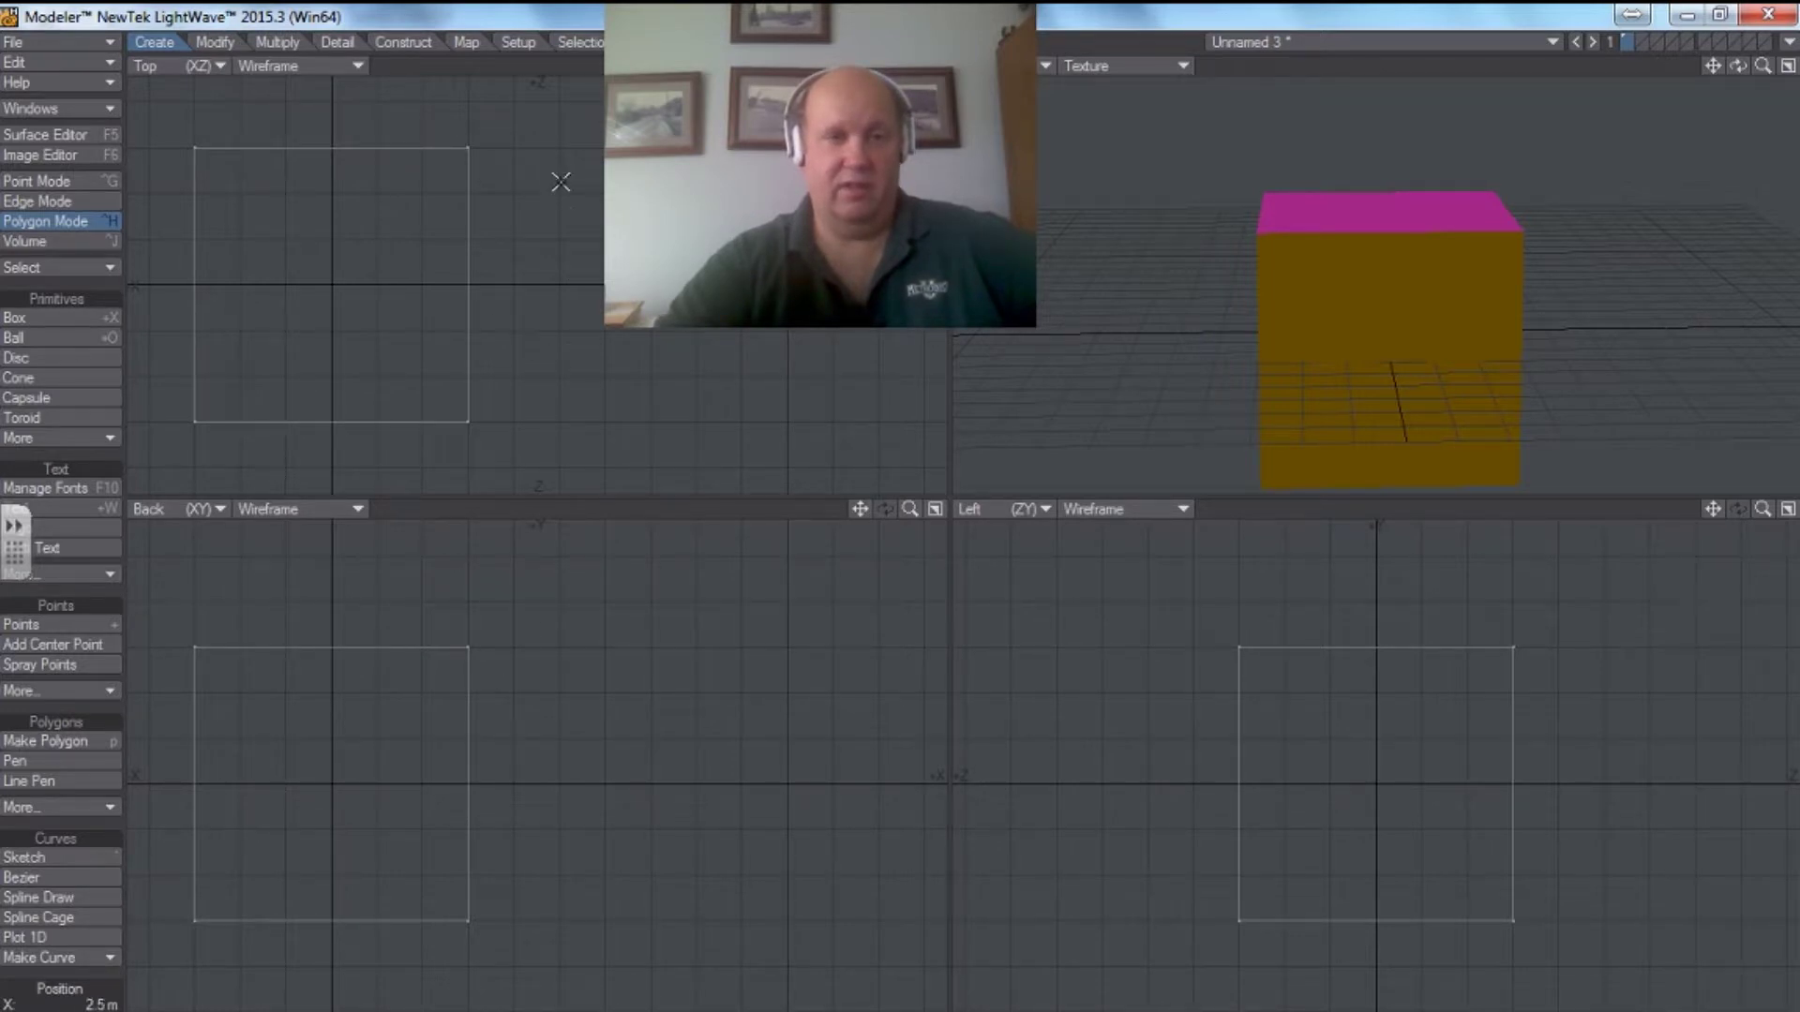
{"action": "mouse_move", "coordinate": [385, 316]}
{"action": "right_mouse_down"}
{"action": "mouse_move", "coordinate": [474, 442]}
{"action": "mouse_move", "coordinate": [476, 115]}
{"action": "right_mouse_up"}
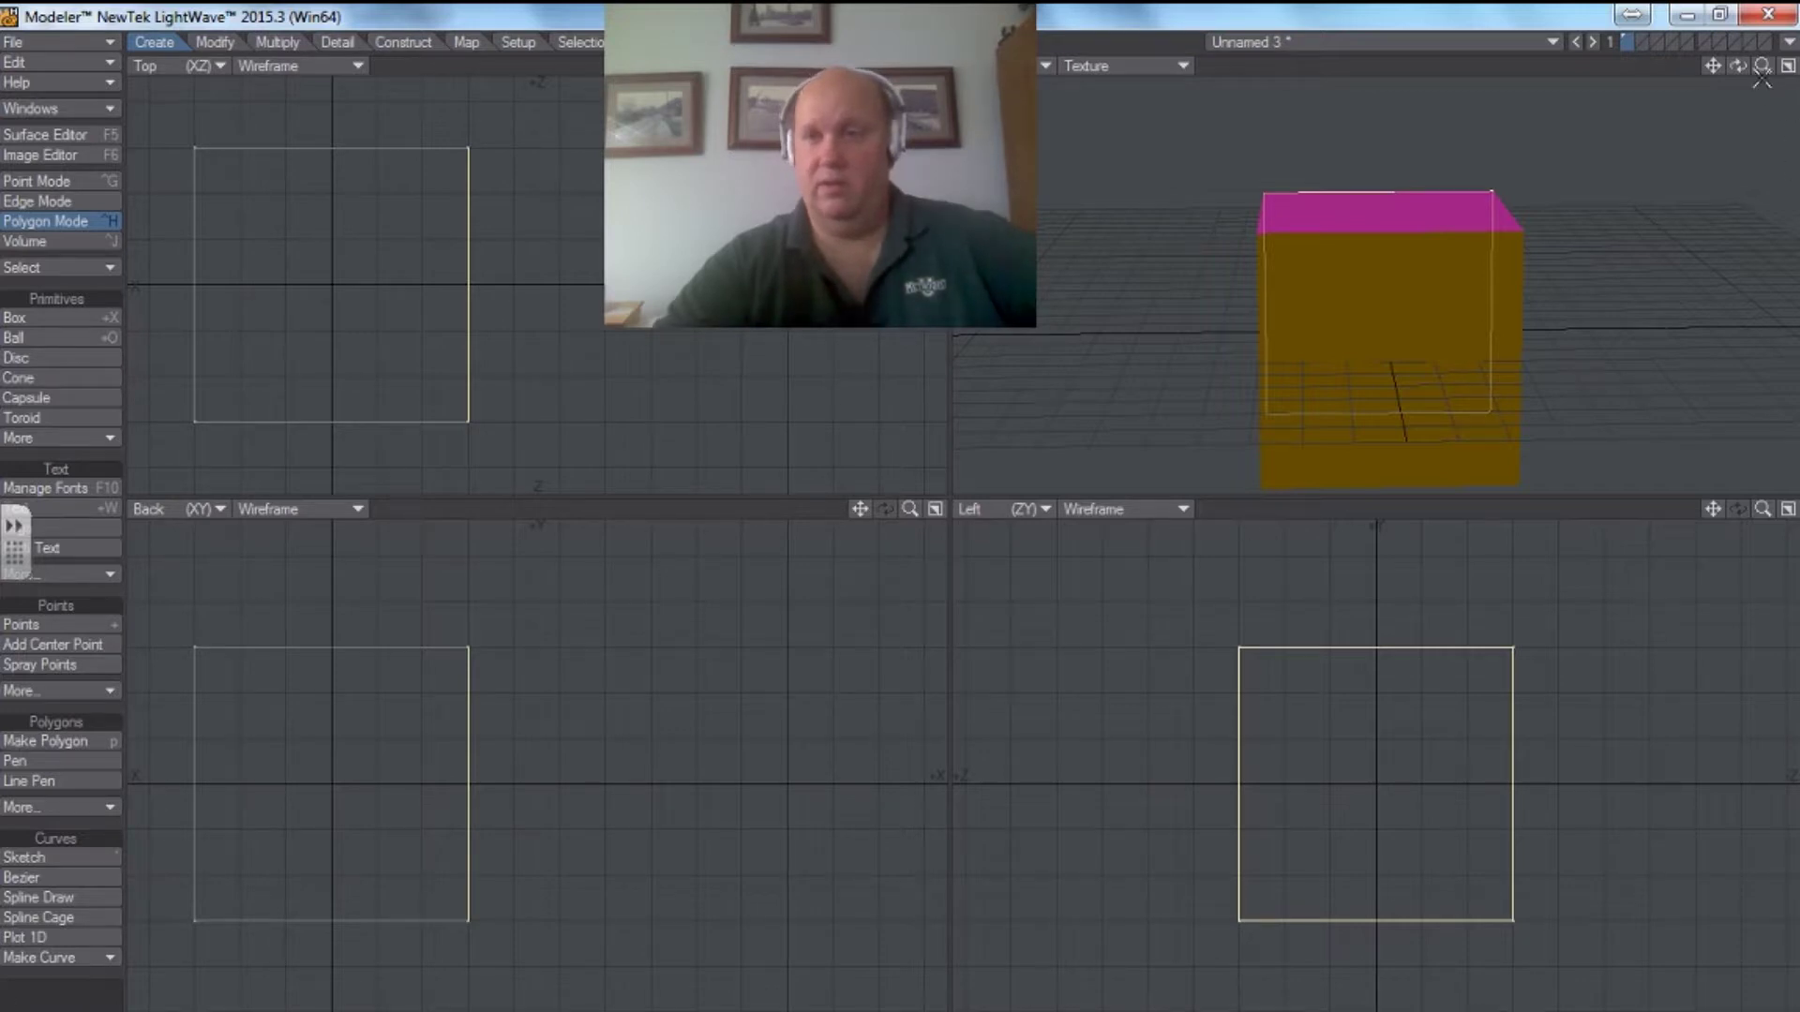
Make the cube's green bottom surface double sided.
{"action": "mouse_move", "coordinate": [1742, 65]}
{"action": "left_mouse_down"}
{"action": "mouse_move", "coordinate": [1687, 68]}
{"action": "mouse_move", "coordinate": [1742, 65]}
{"action": "left_mouse_up"}
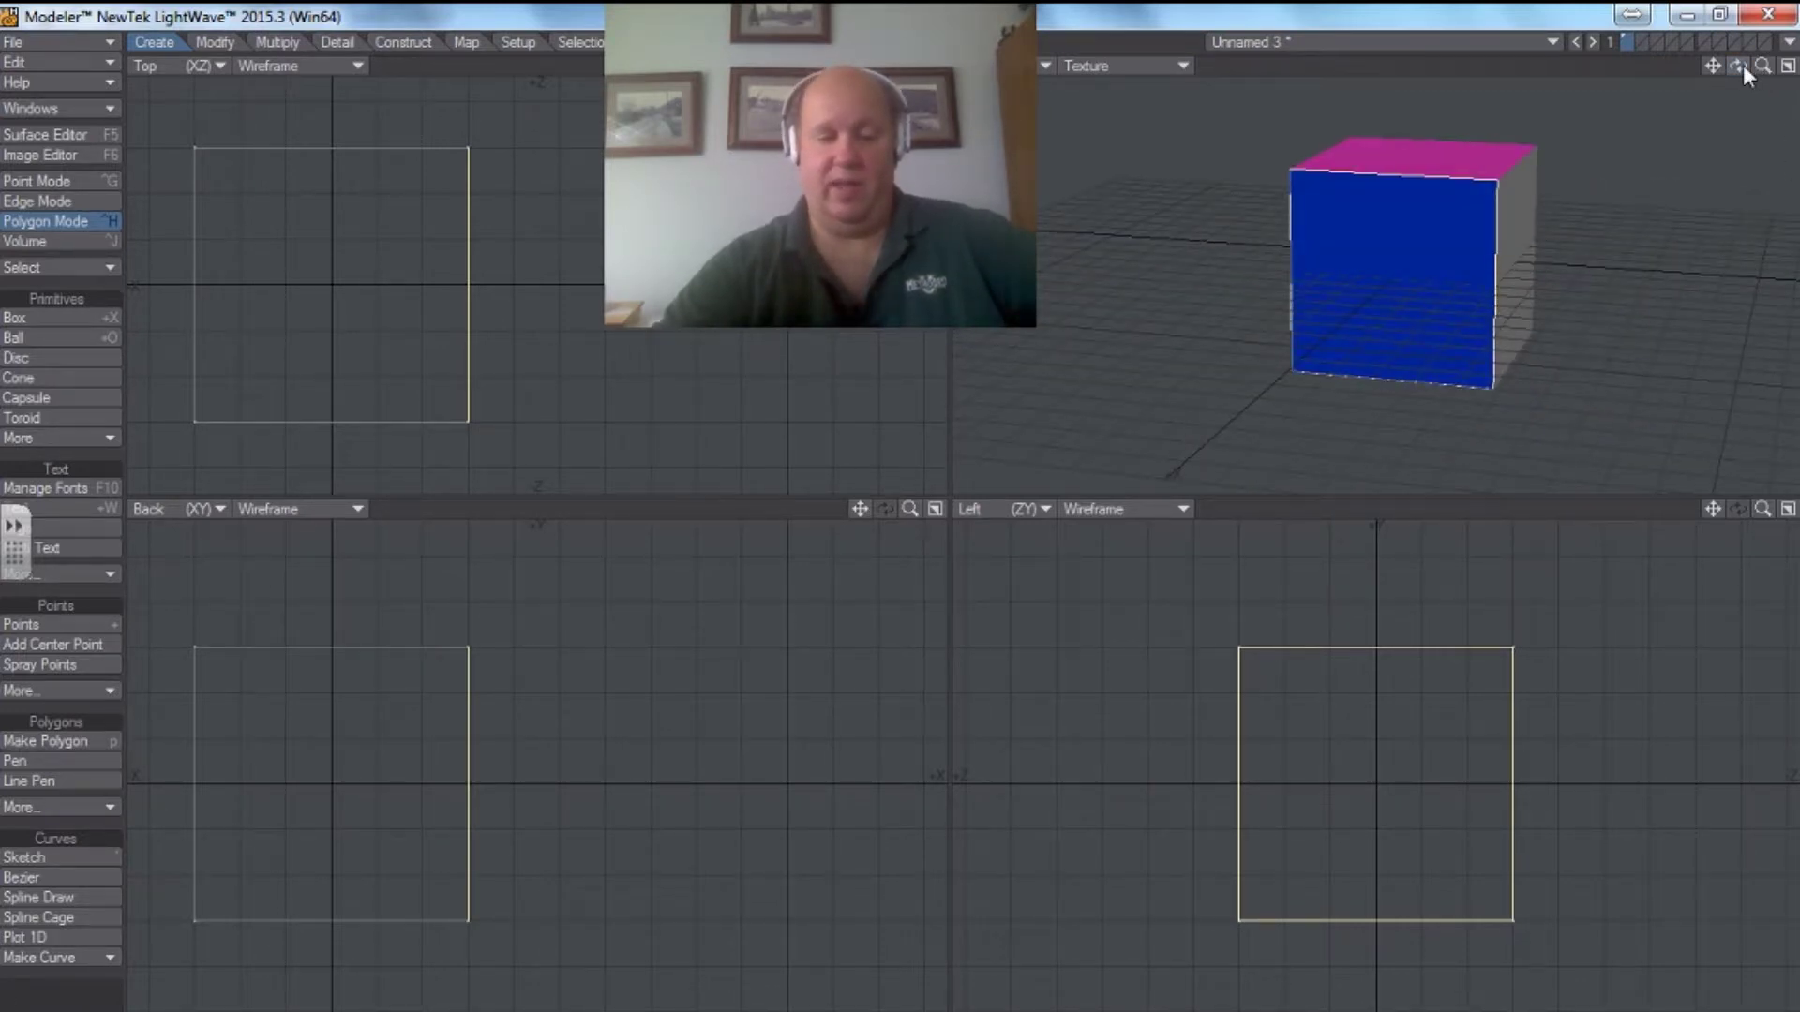
{"action": "left_click_drag", "start_coordinate": [1742, 65], "coordinate": [1741, 65]}
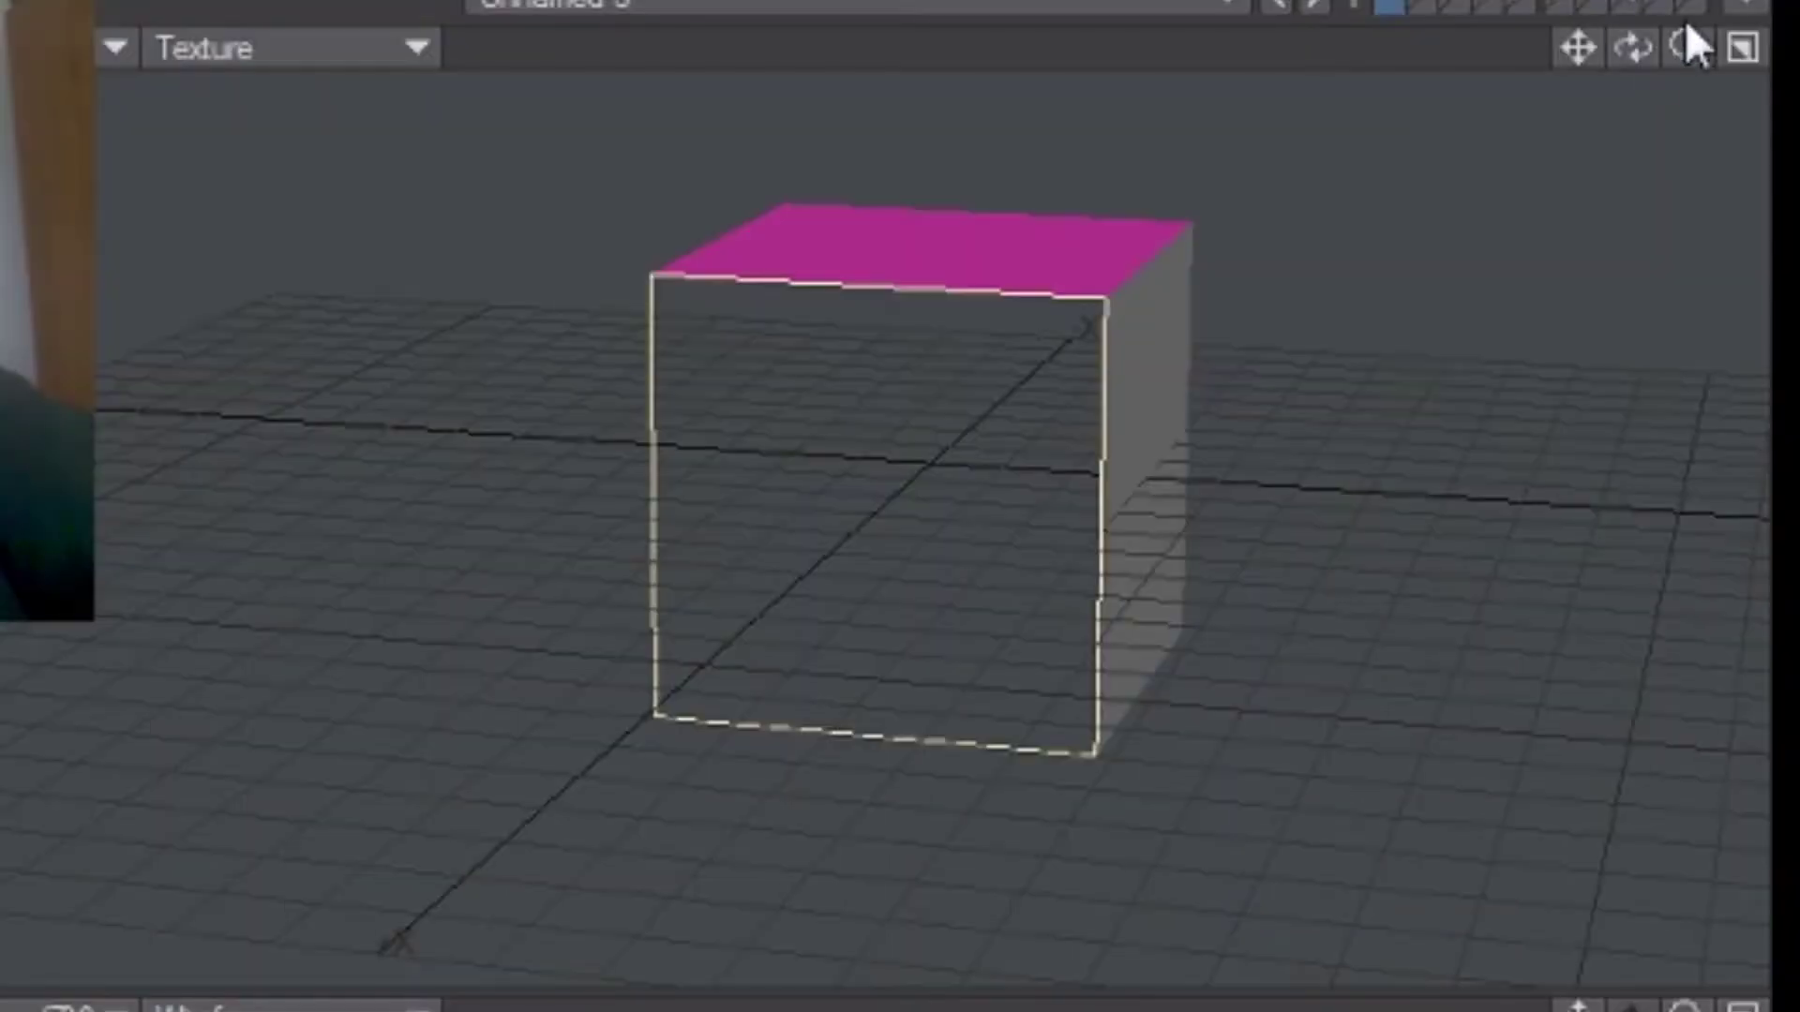
{"action": "left_click_drag", "start_coordinate": [1636, 53], "coordinate": [1633, 48]}
{"action": "left_click_drag", "start_coordinate": [1632, 48], "coordinate": [1632, 47]}
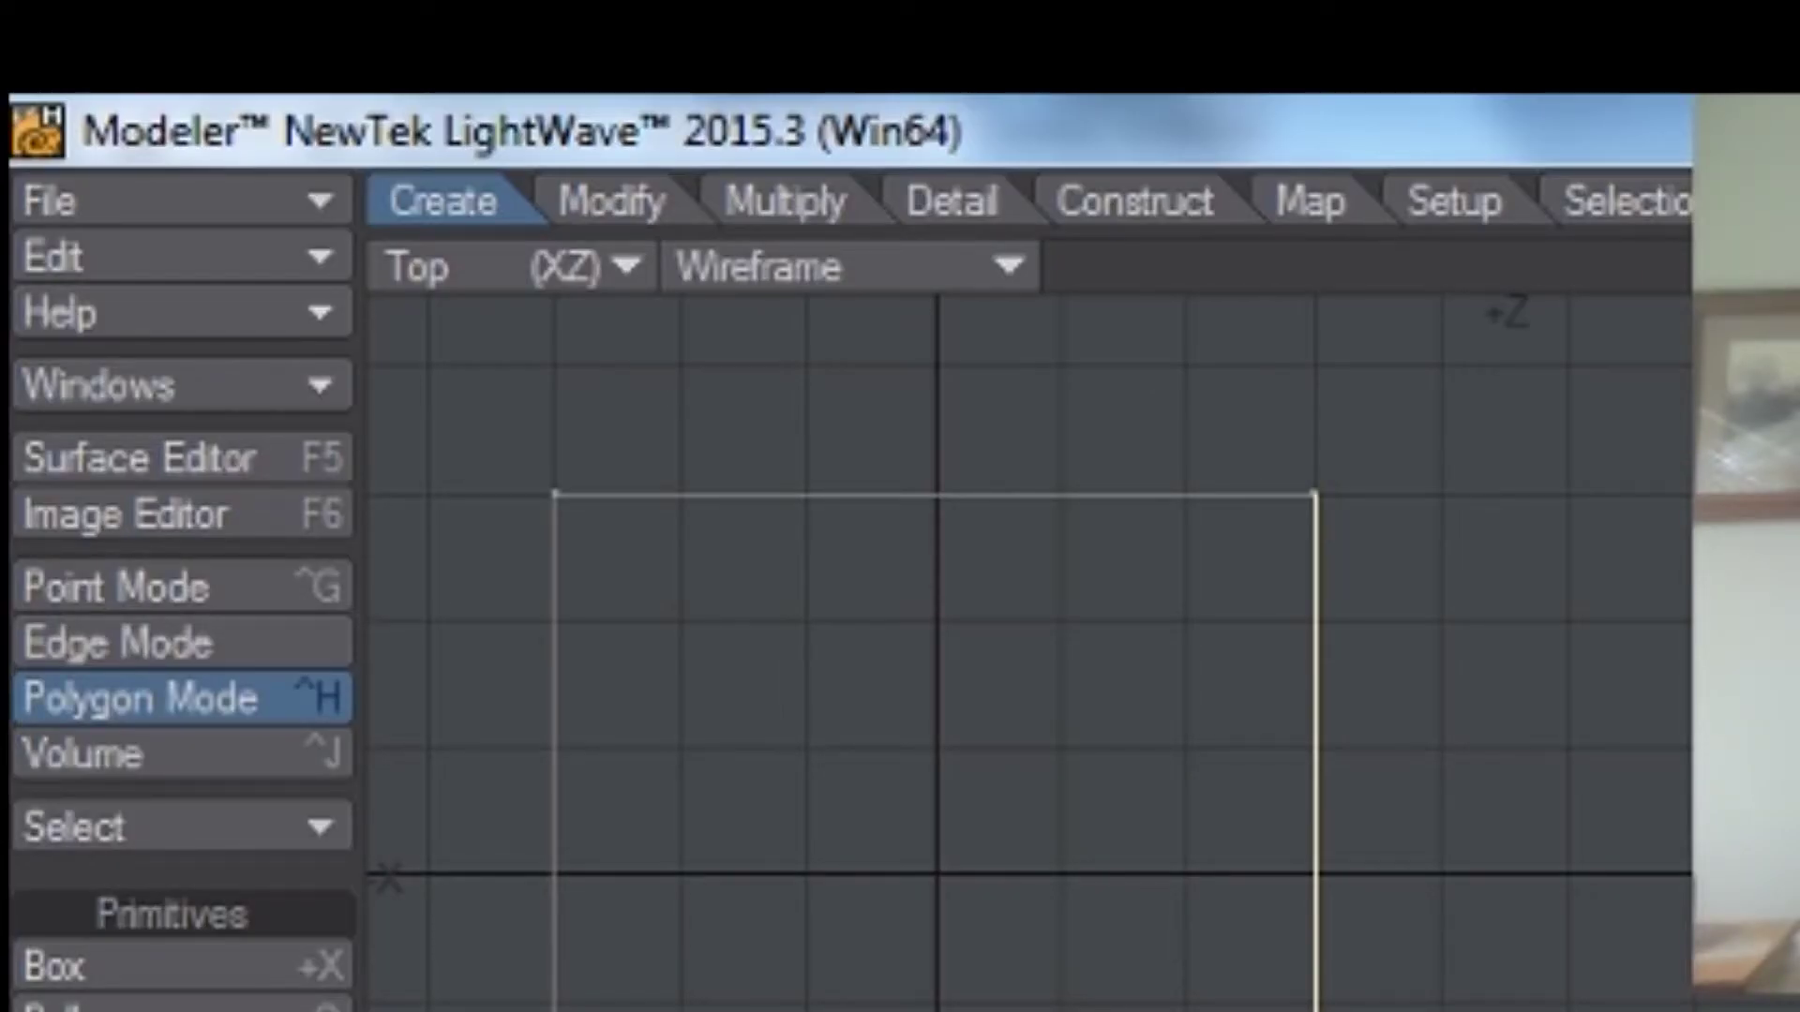
{"action": "left_click", "coordinate": [183, 469]}
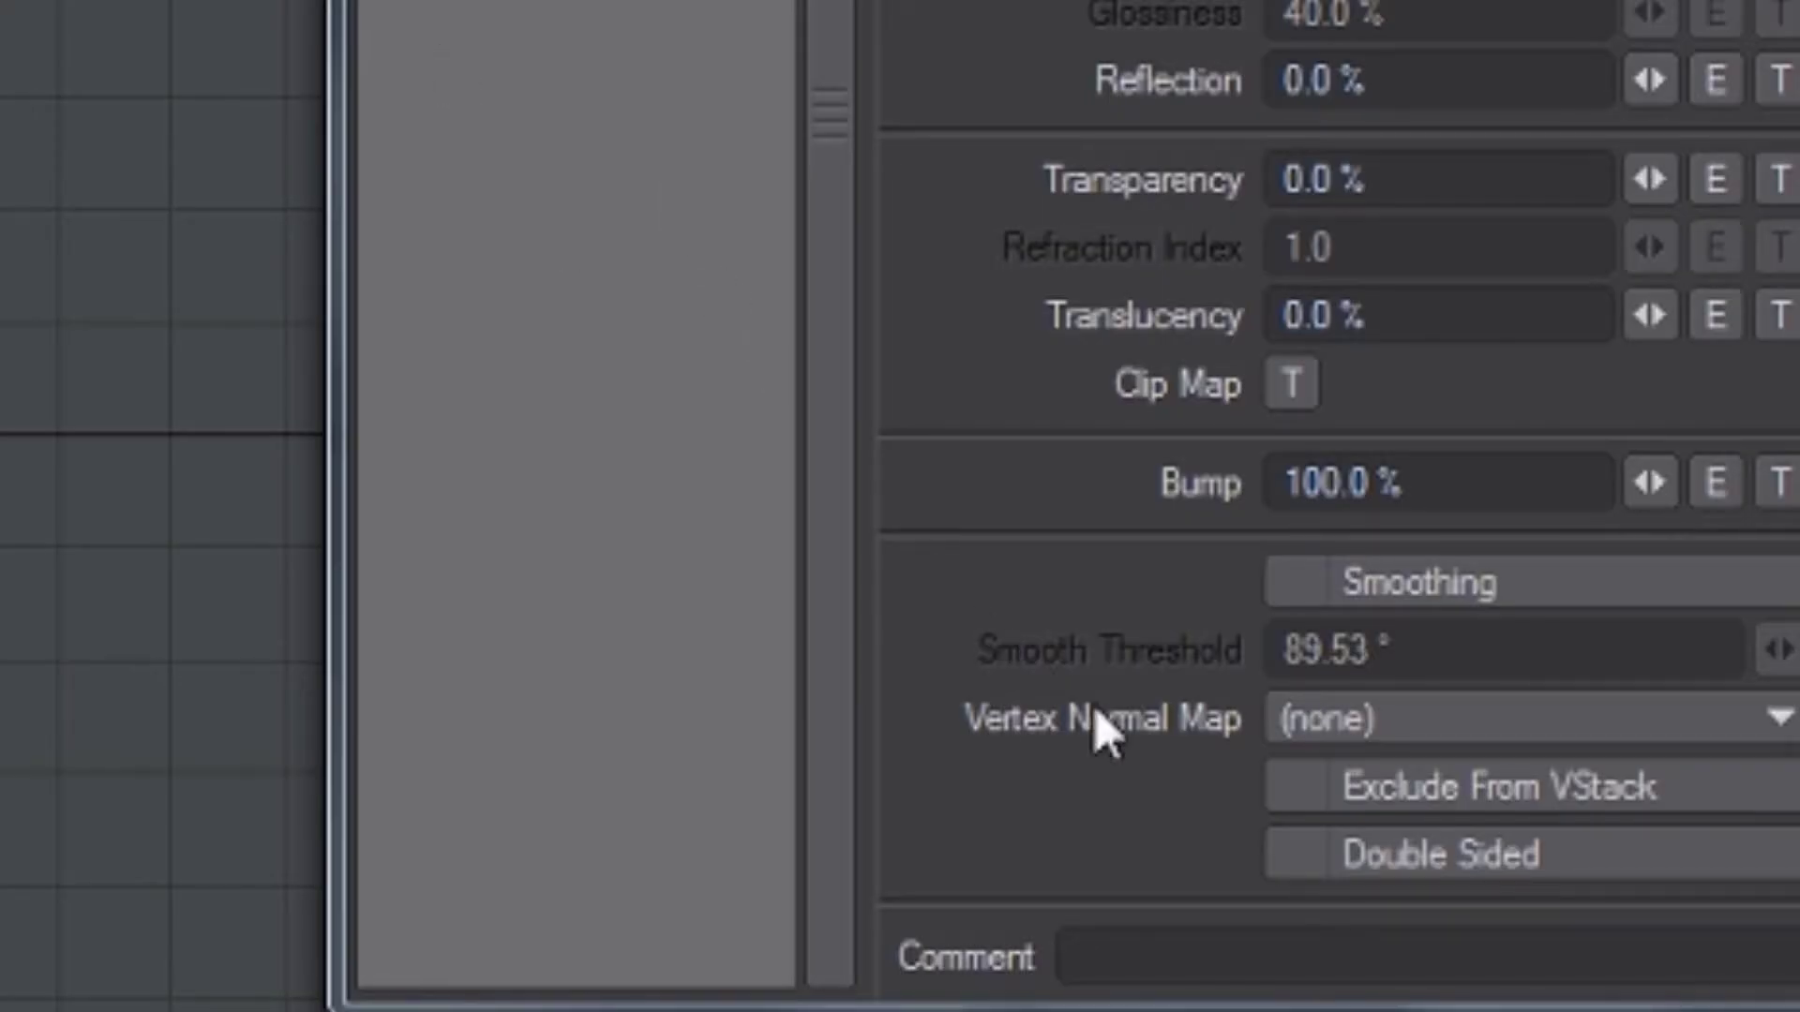
{"action": "left_click", "coordinate": [1321, 868]}
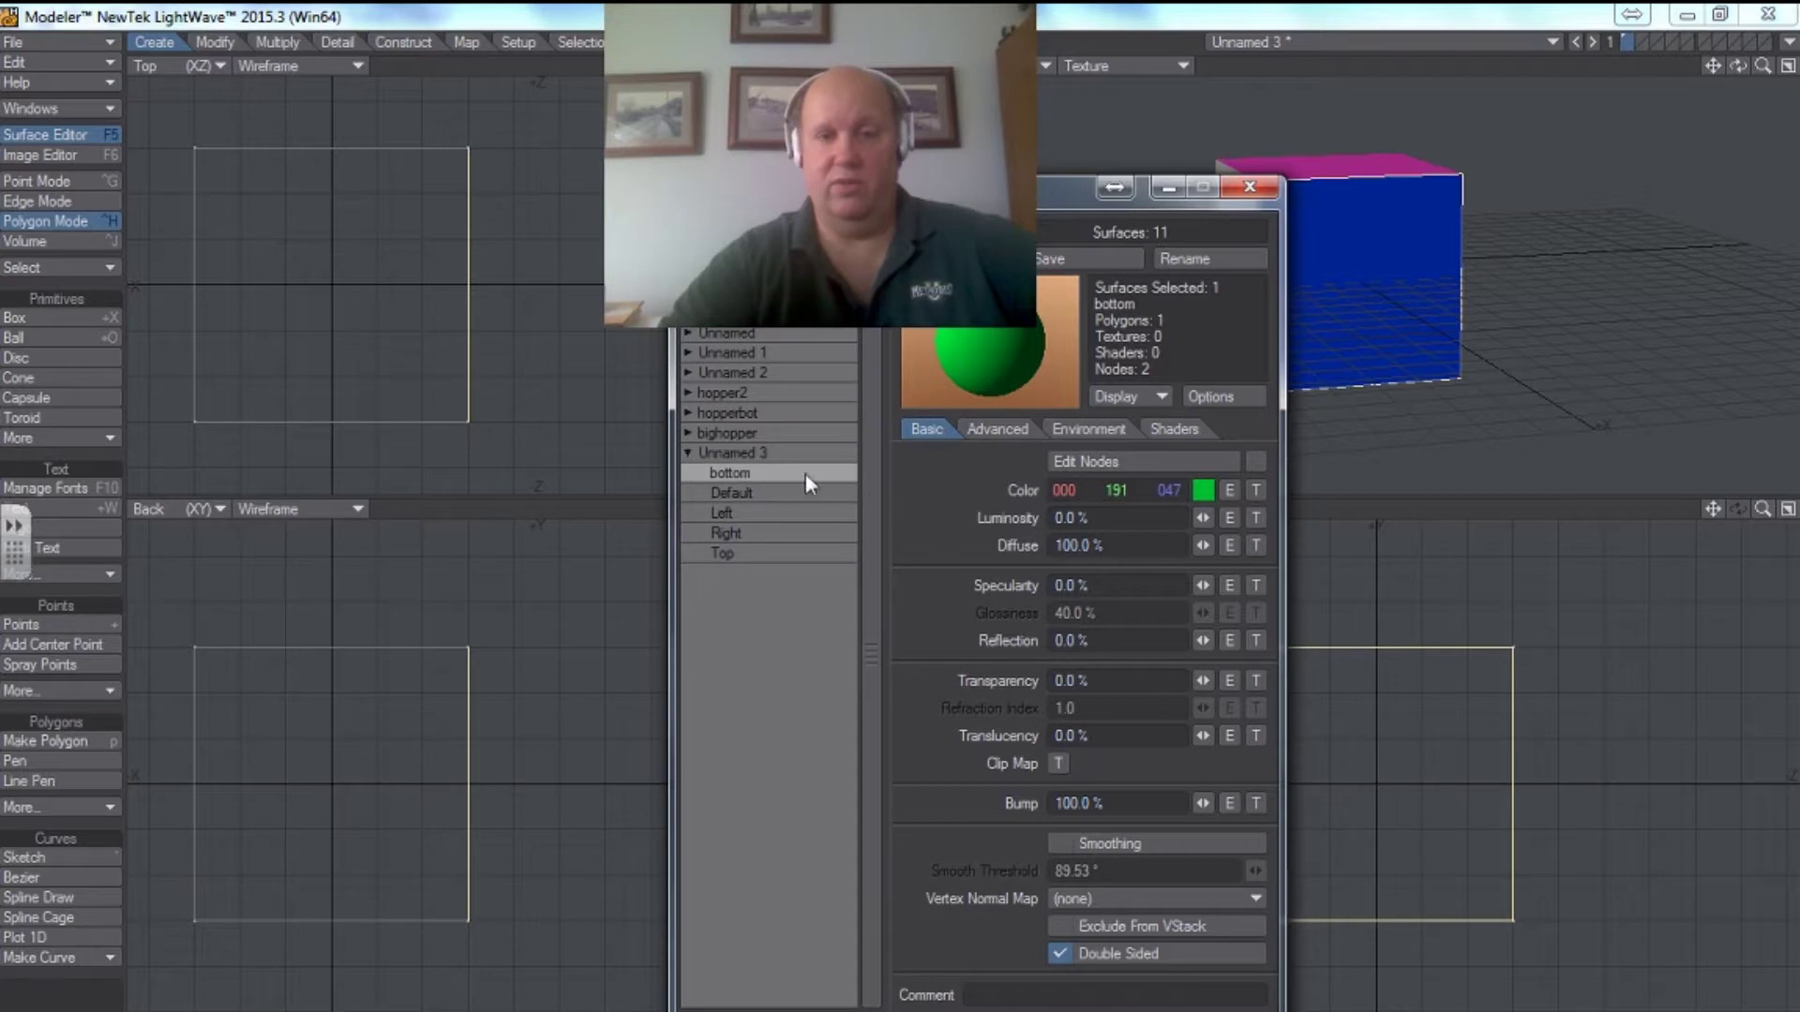
Make the blue Right surface double sided and close the surface settings.
{"action": "left_click", "coordinate": [746, 515]}
{"action": "left_click", "coordinate": [744, 533]}
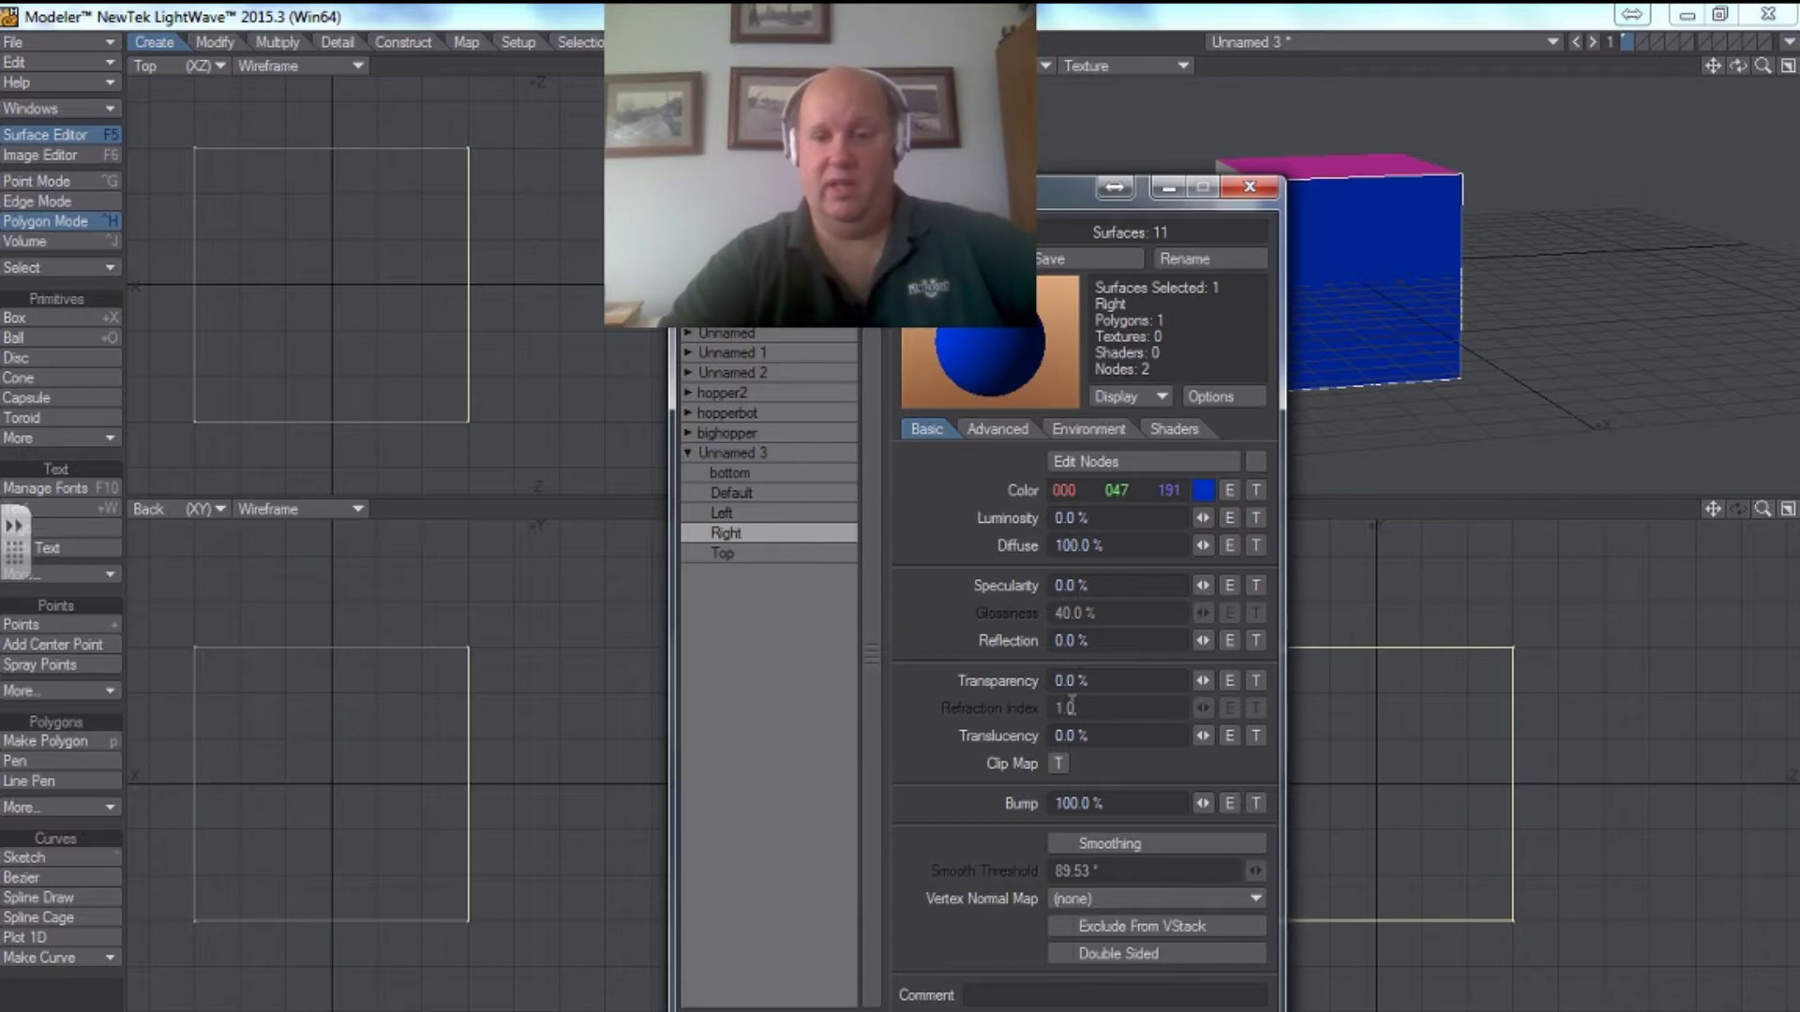
{"action": "left_click", "coordinate": [1063, 954]}
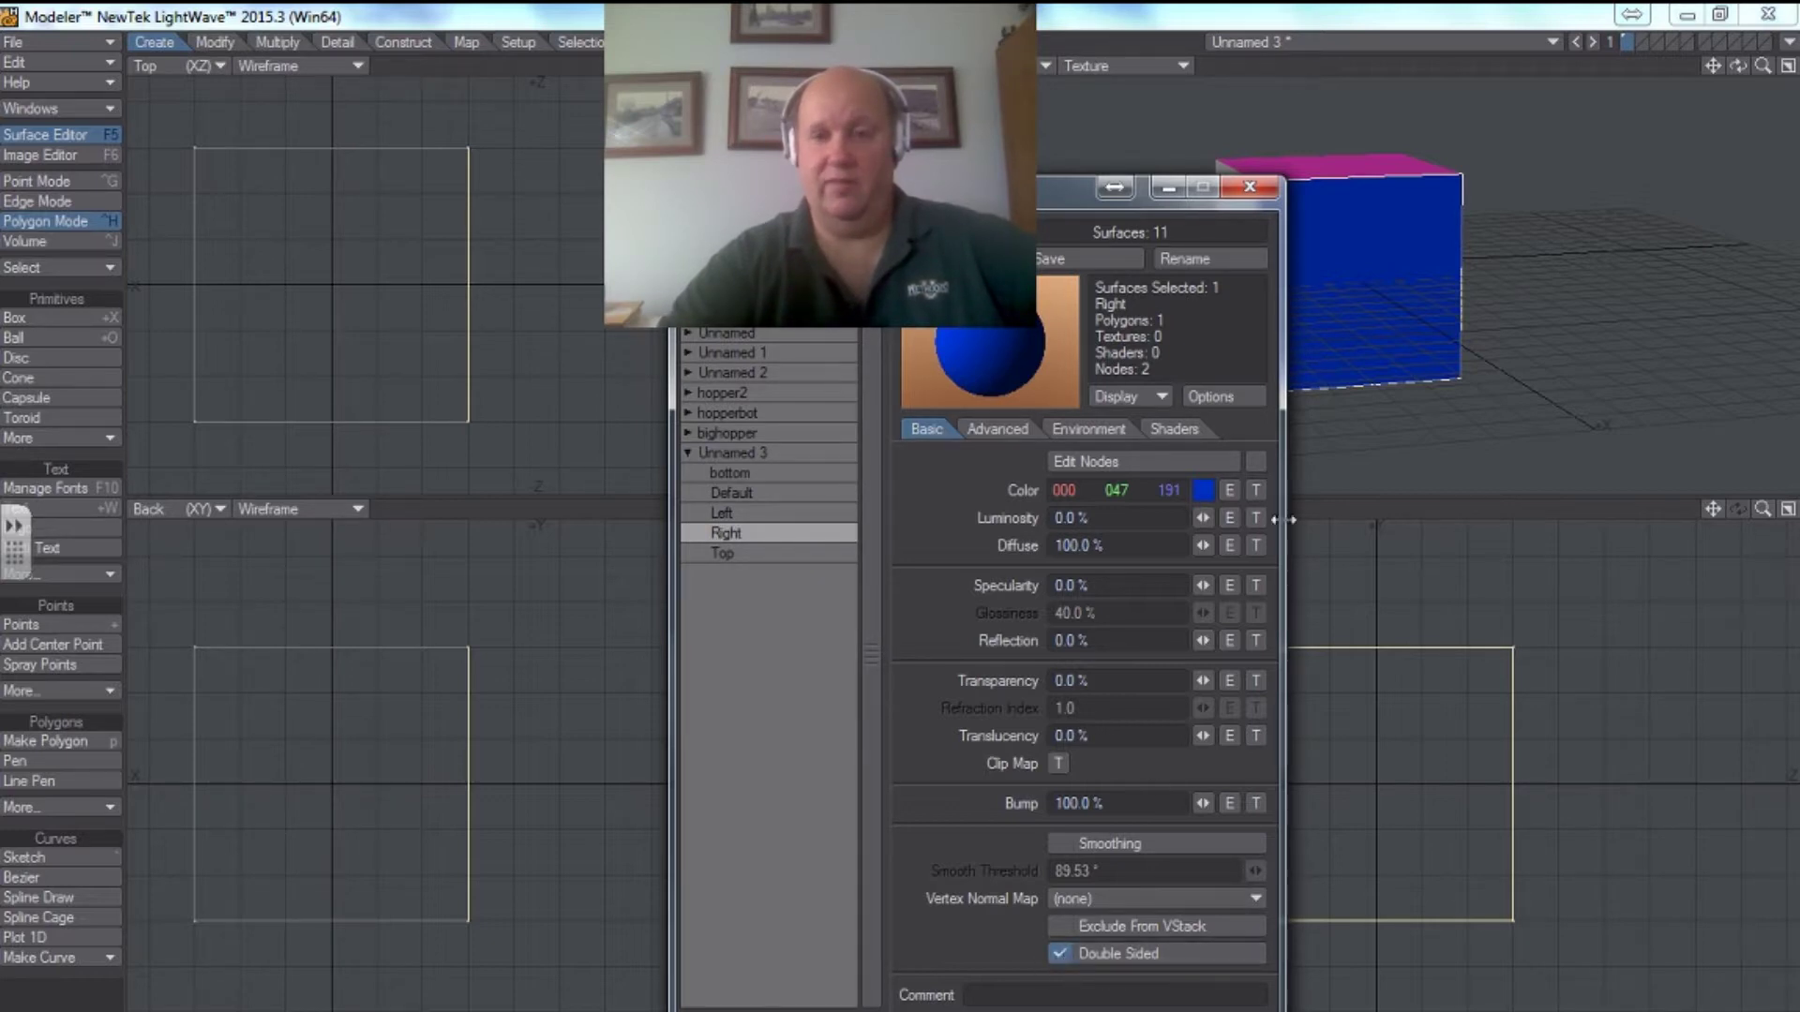
{"action": "left_click", "coordinate": [1251, 188]}
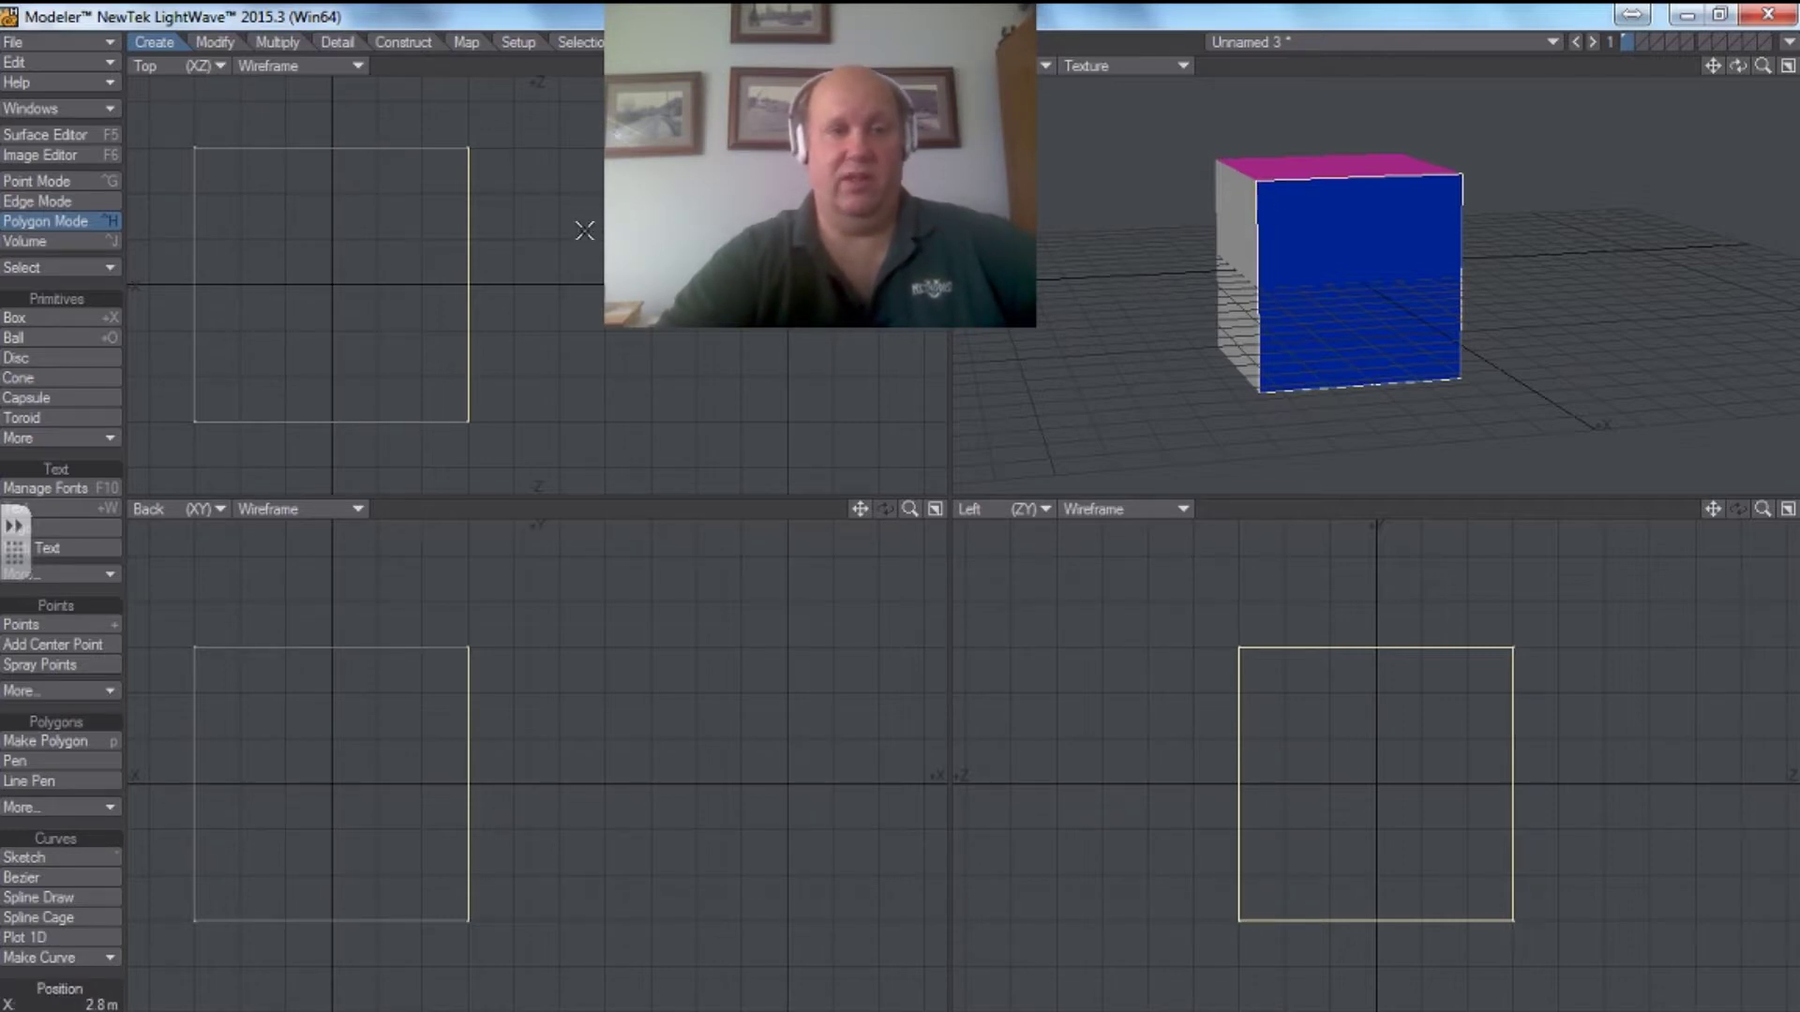
Deselect the +X side polygon and save the object to the Desktop under the name box.
{"action": "mouse_move", "coordinate": [456, 133]}
{"action": "right_mouse_down"}
{"action": "mouse_move", "coordinate": [373, 430]}
{"action": "mouse_move", "coordinate": [644, 317]}
{"action": "right_mouse_up"}
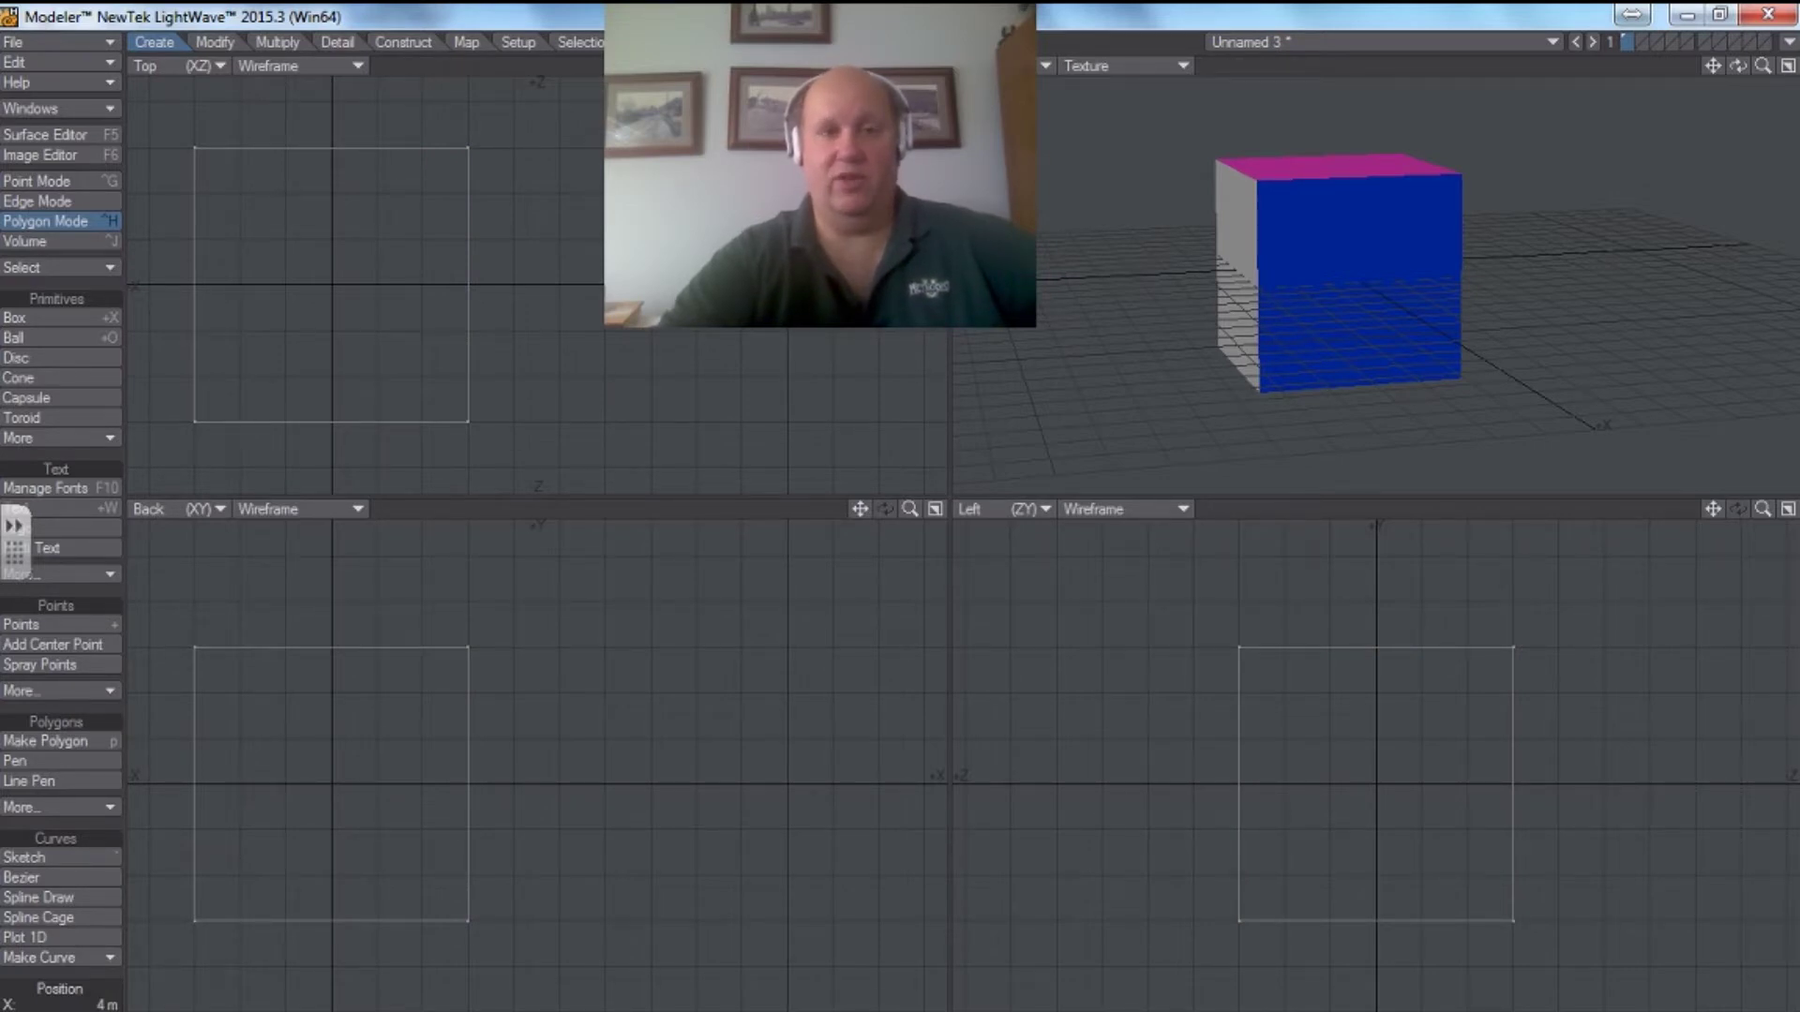
{"action": "left_click", "coordinate": [99, 47]}
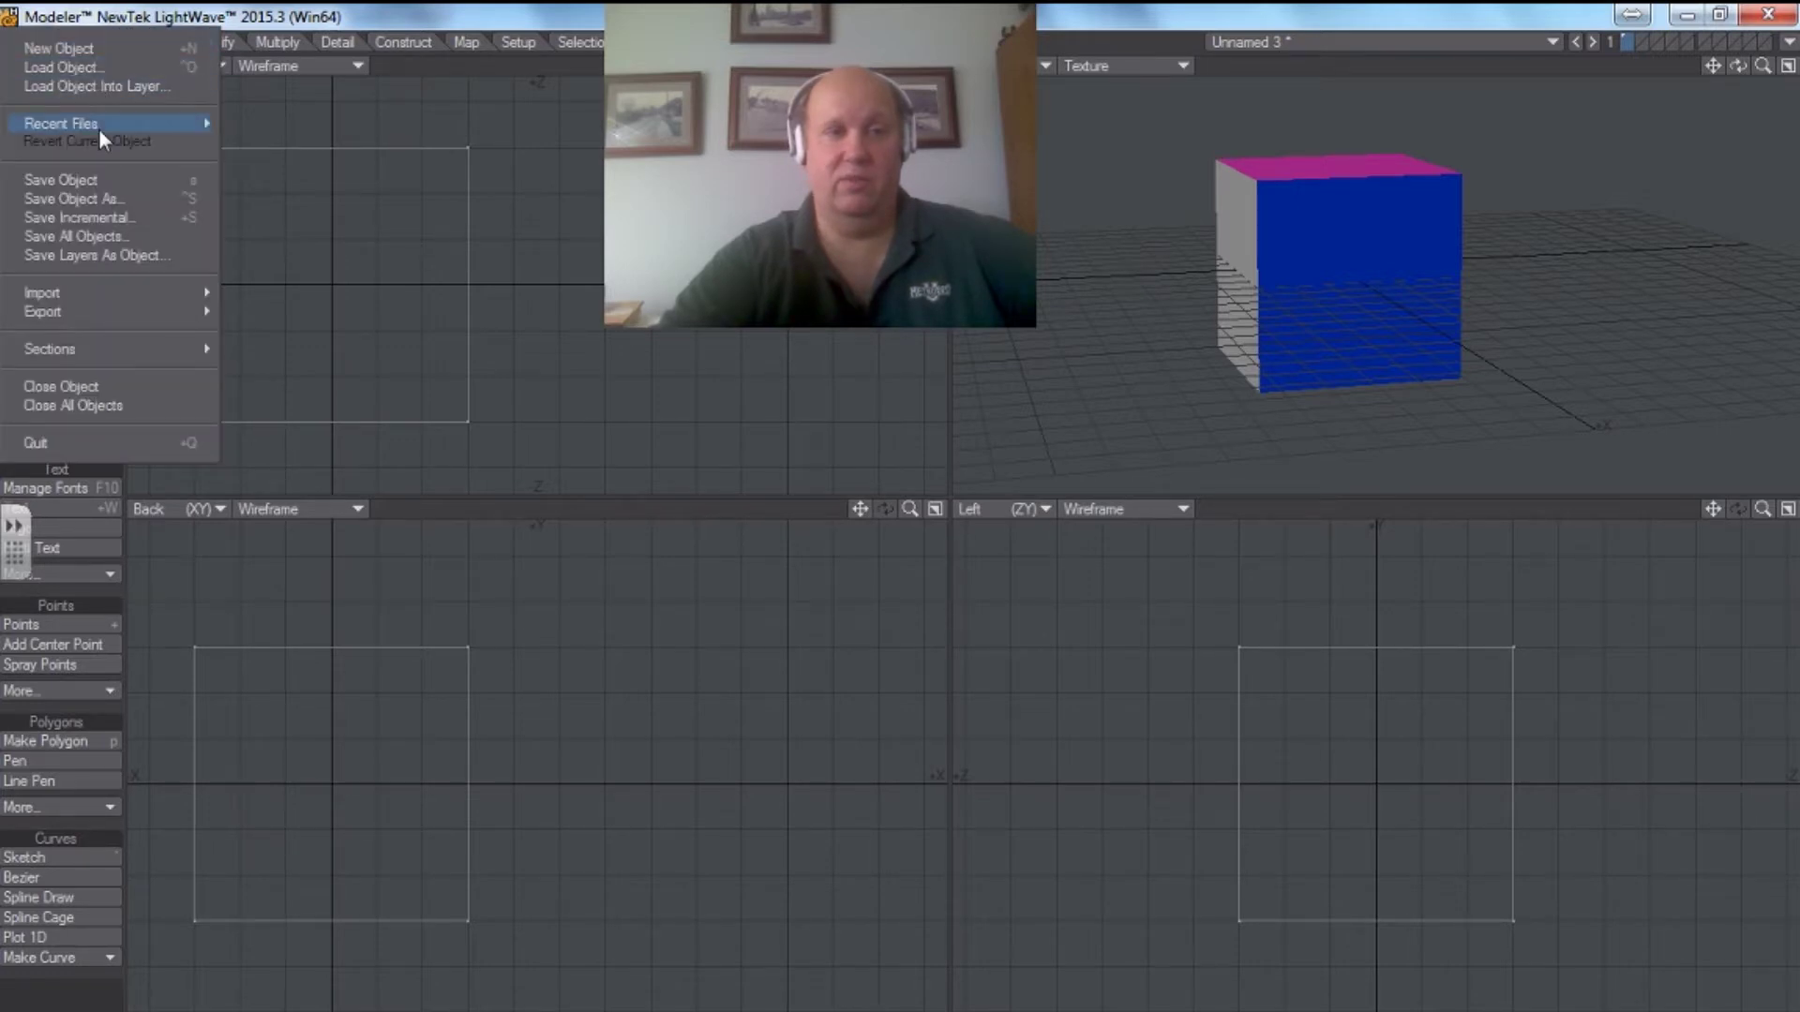
{"action": "left_click", "coordinate": [100, 176]}
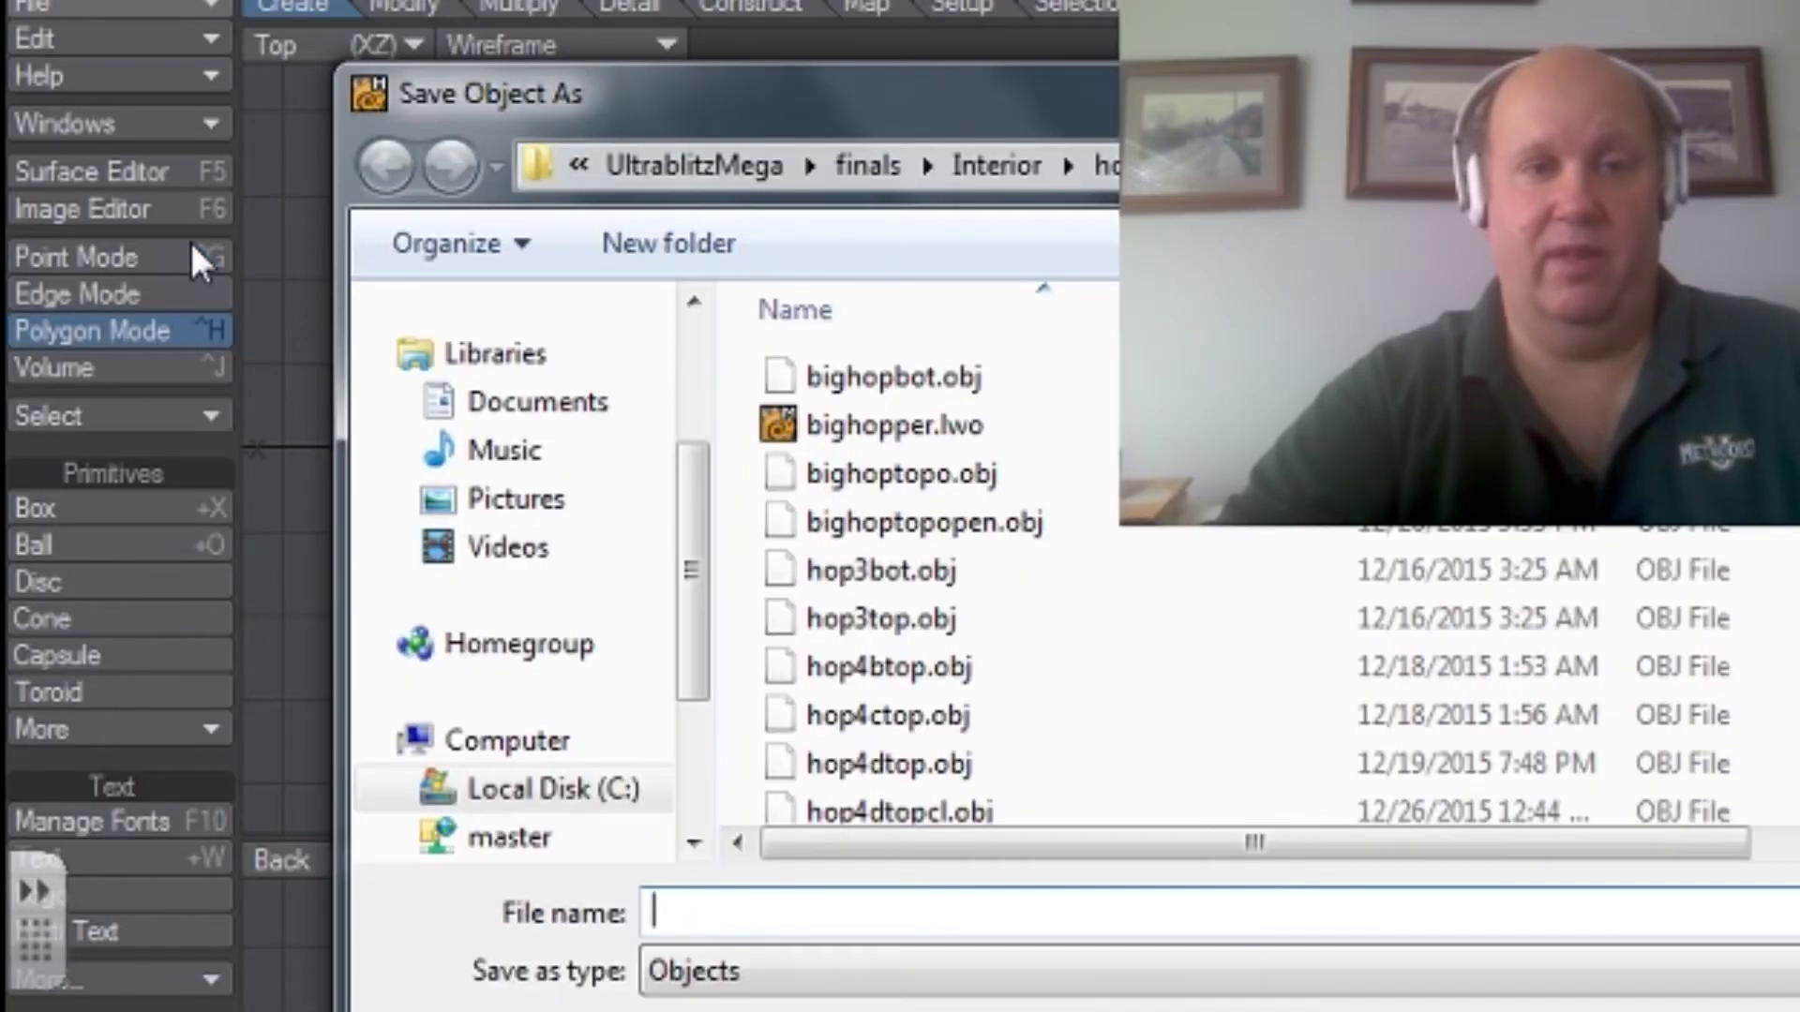
{"action": "left_click_drag", "start_coordinate": [677, 537], "coordinate": [705, 375]}
{"action": "left_click", "coordinate": [515, 375]}
{"action": "left_click", "coordinate": [888, 908]}
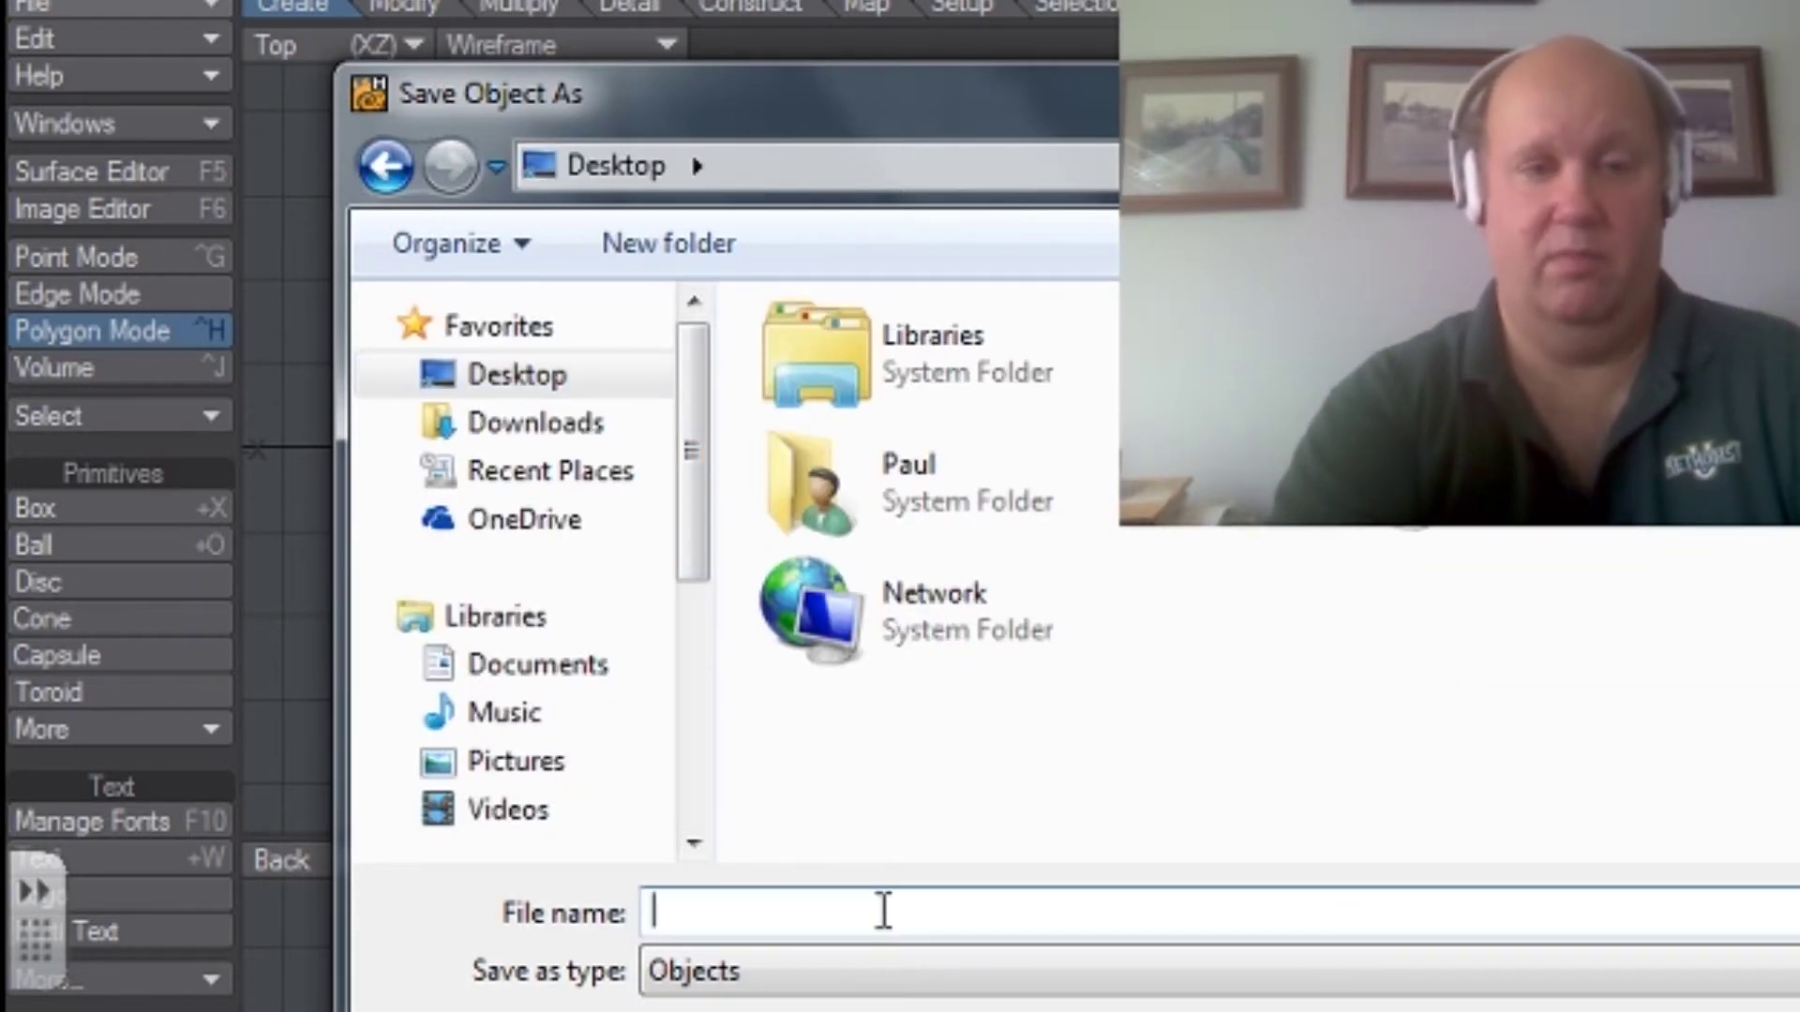
{"action": "type", "text": "box"}
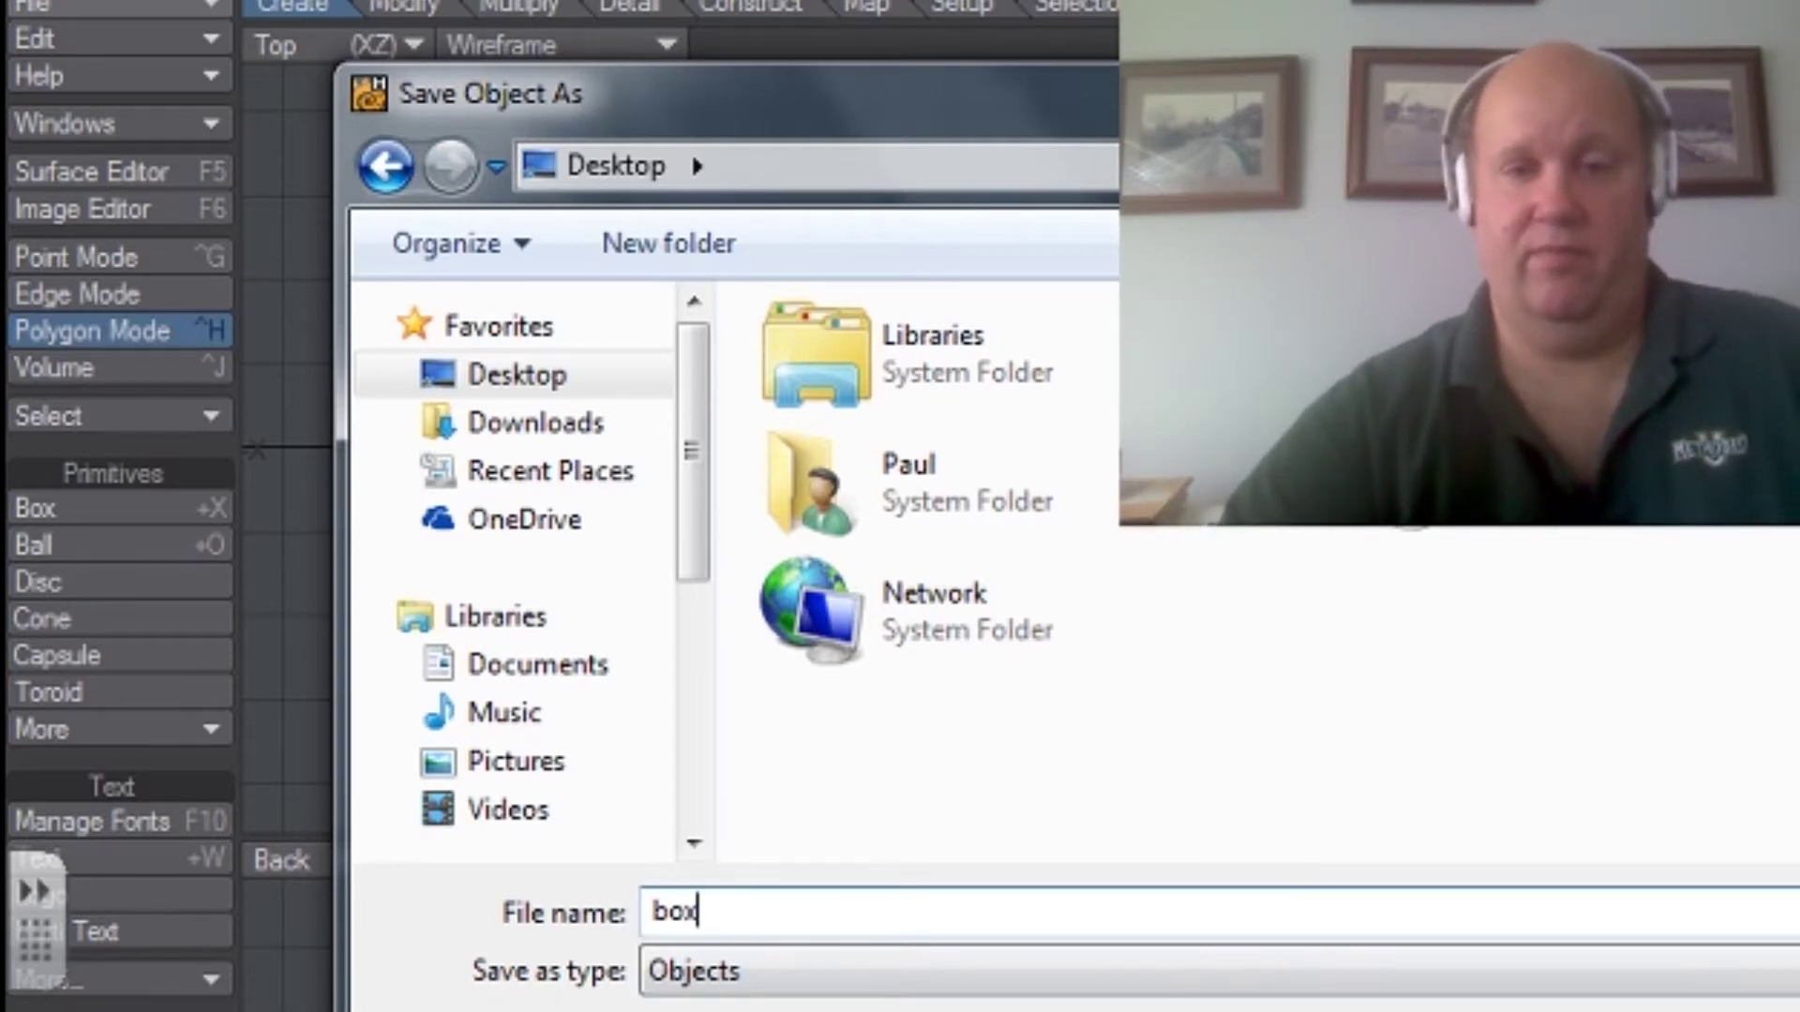
{"action": "key", "text": "Return"}
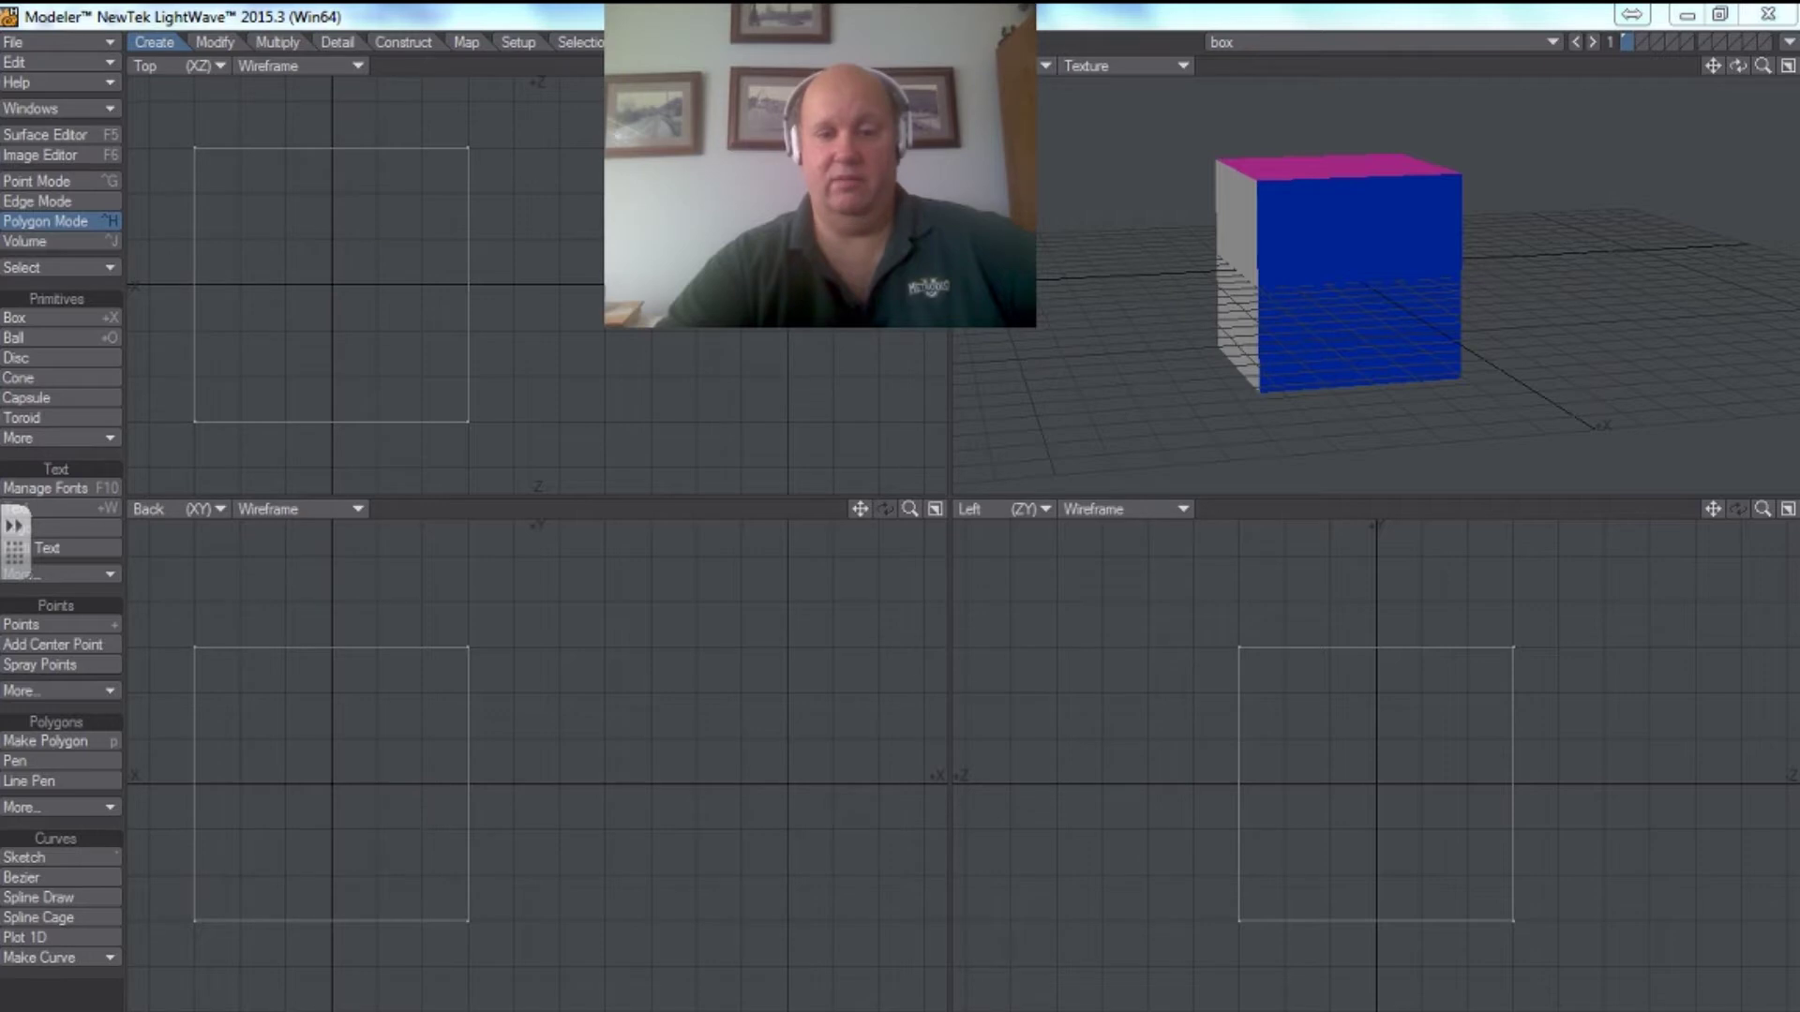
Switch to LightWave Layout and show the scene in the Perspective view.
{"action": "key", "text": "F12"}
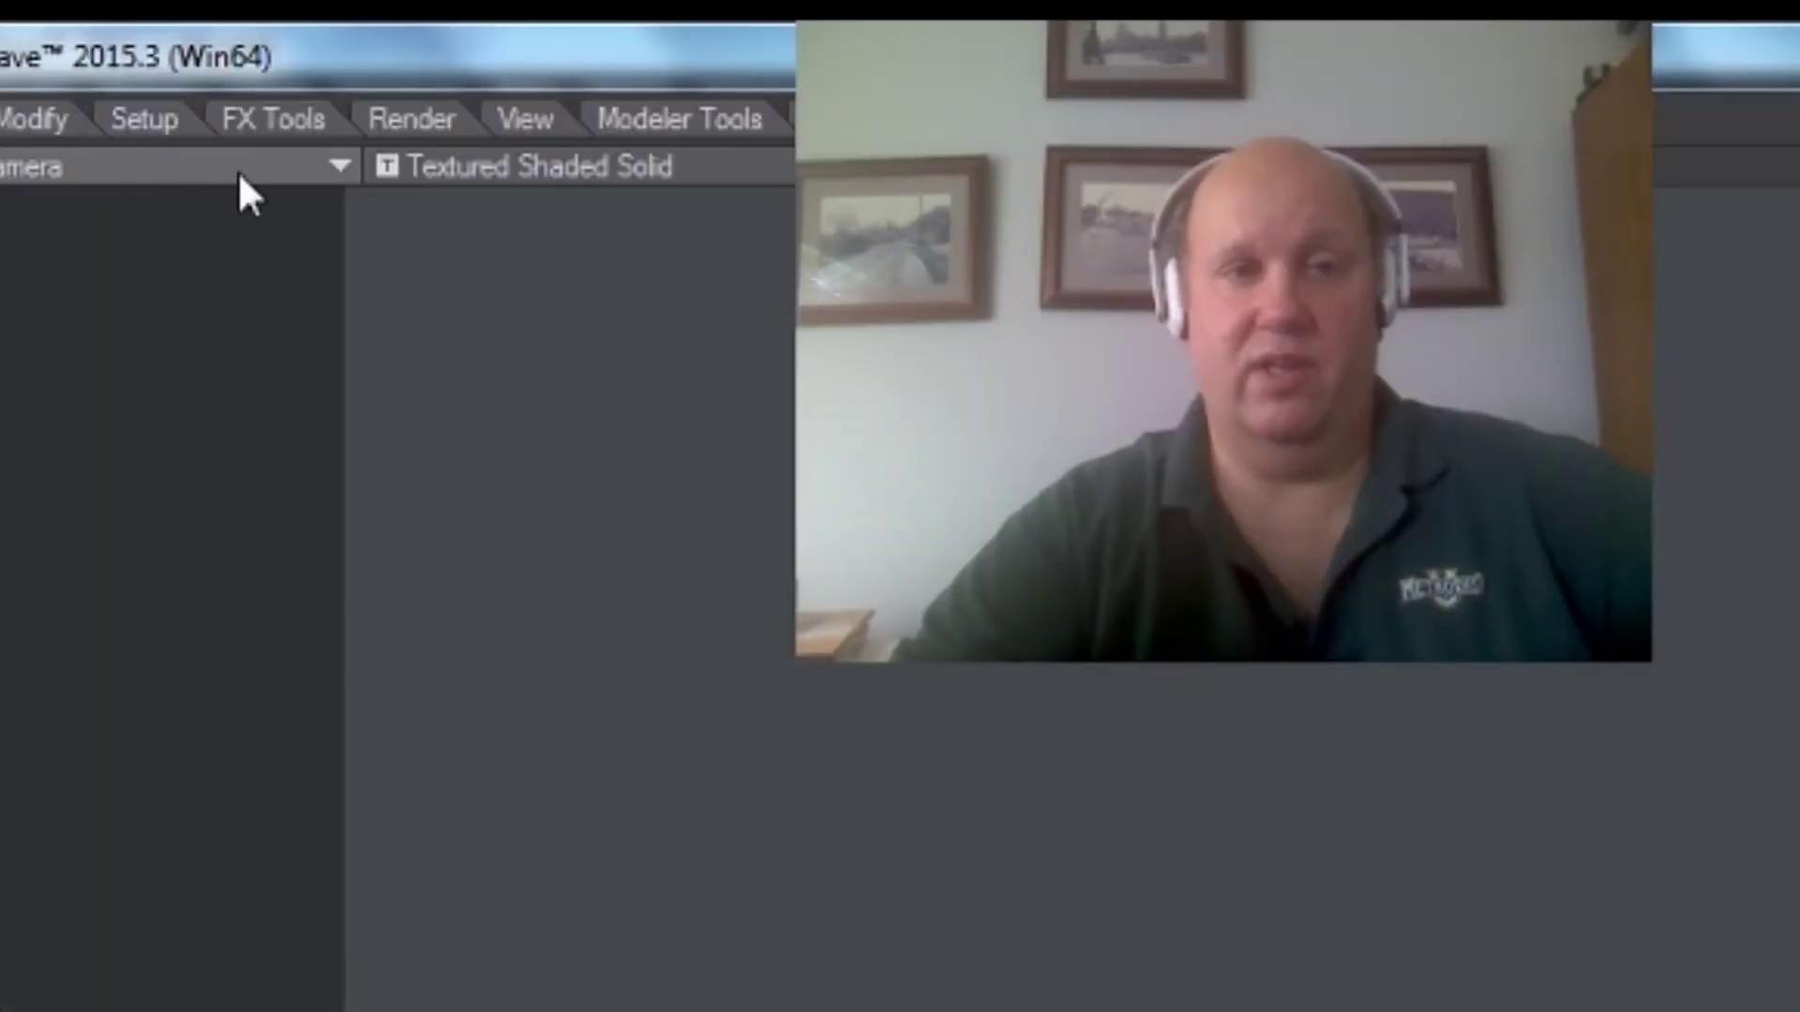
{"action": "left_click", "coordinate": [323, 76]}
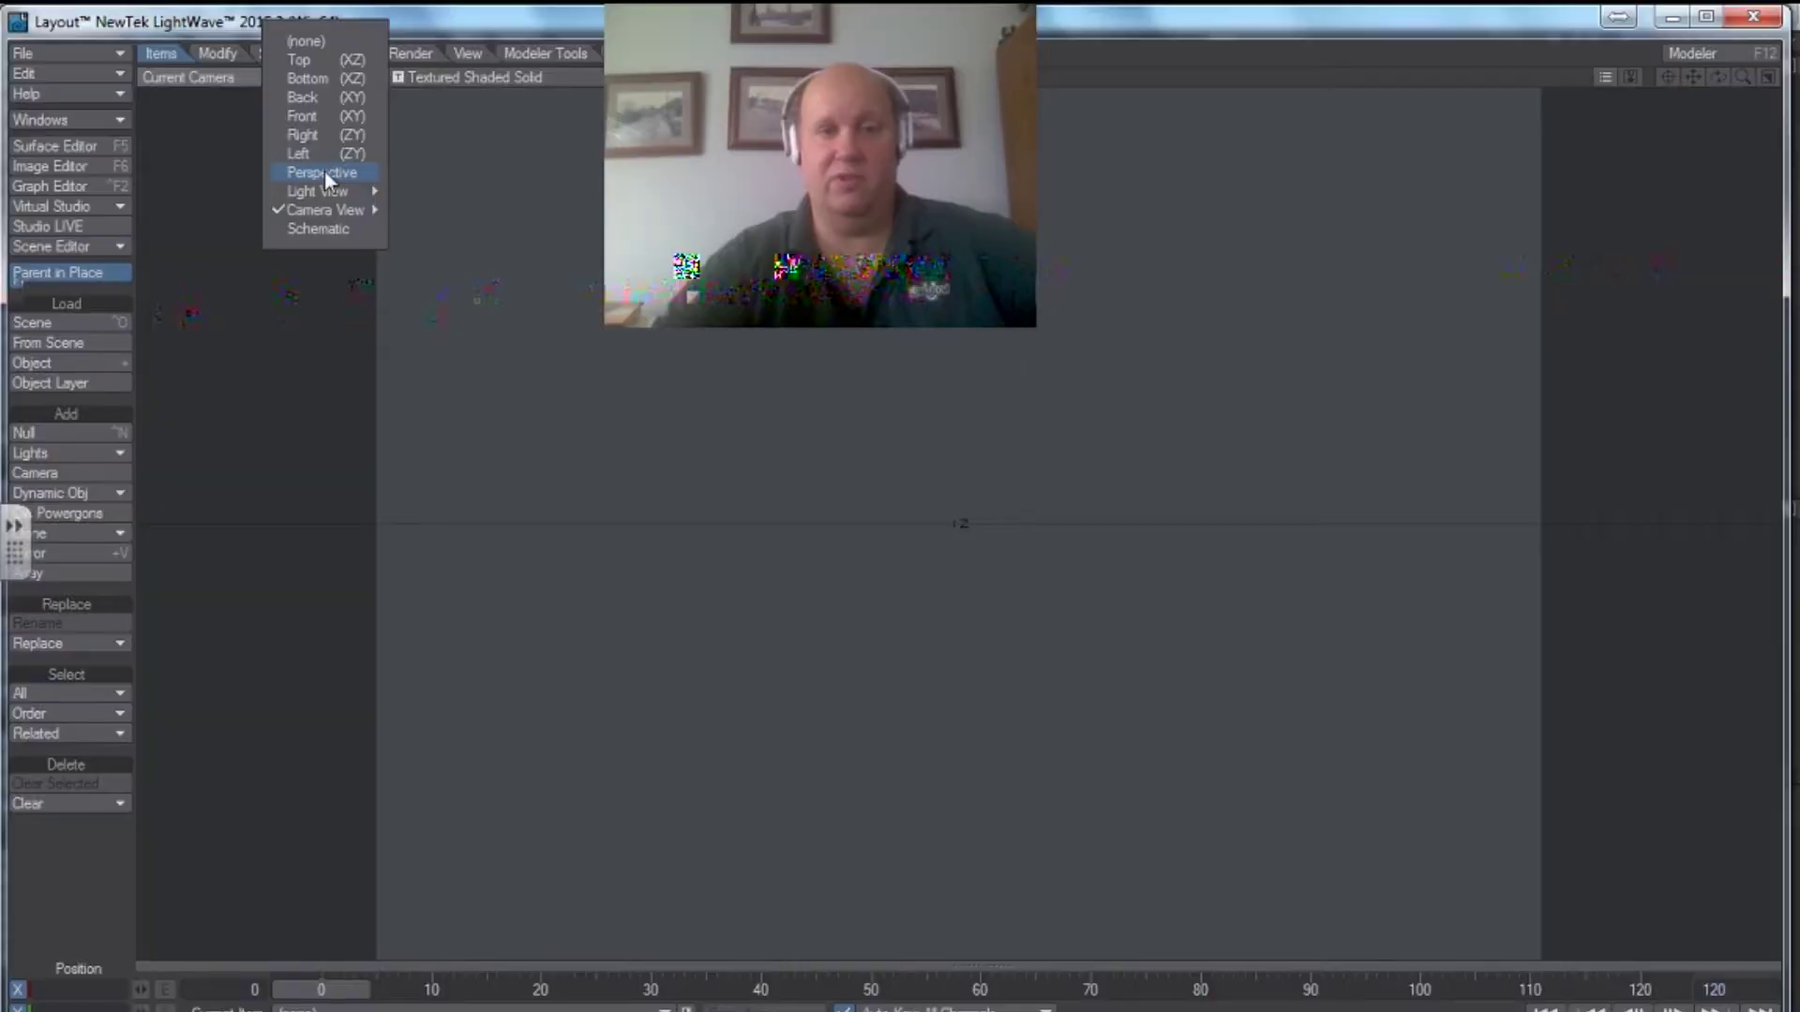
{"action": "left_click", "coordinate": [240, 355]}
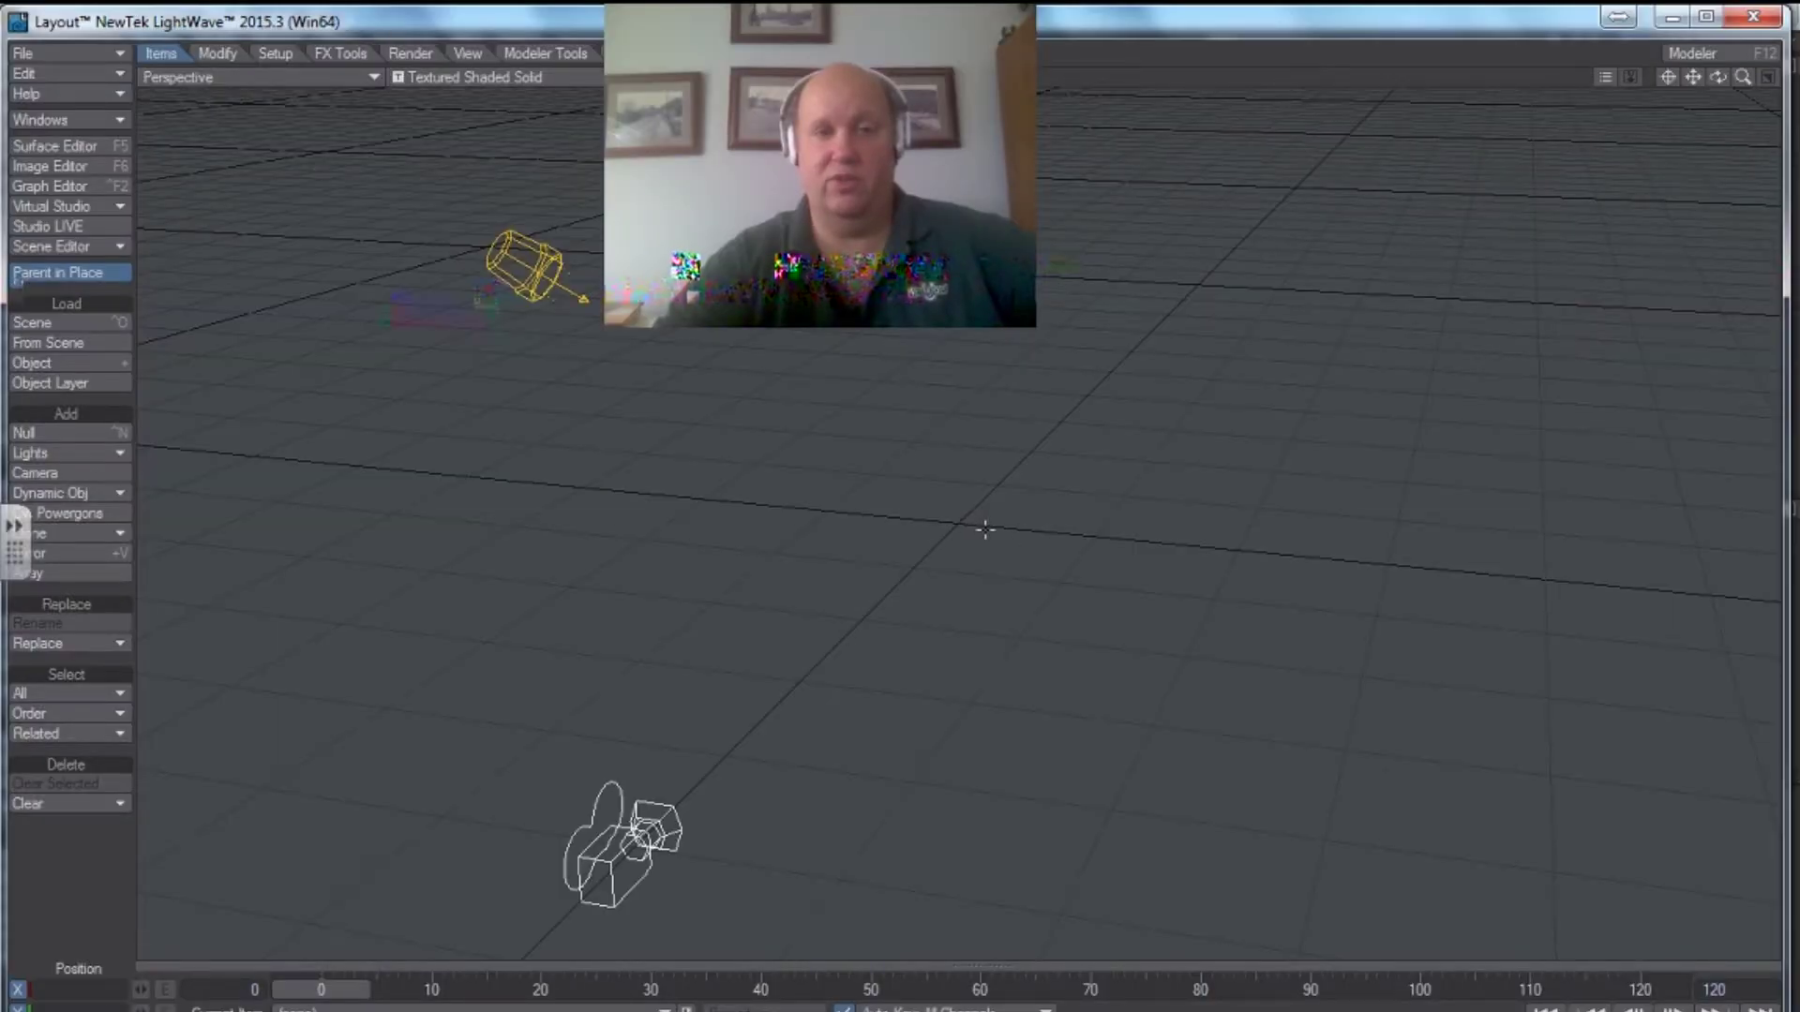
Load the saved box object from the Desktop into the scene.
{"action": "left_click", "coordinate": [79, 56]}
{"action": "mouse_move", "coordinate": [80, 55]}
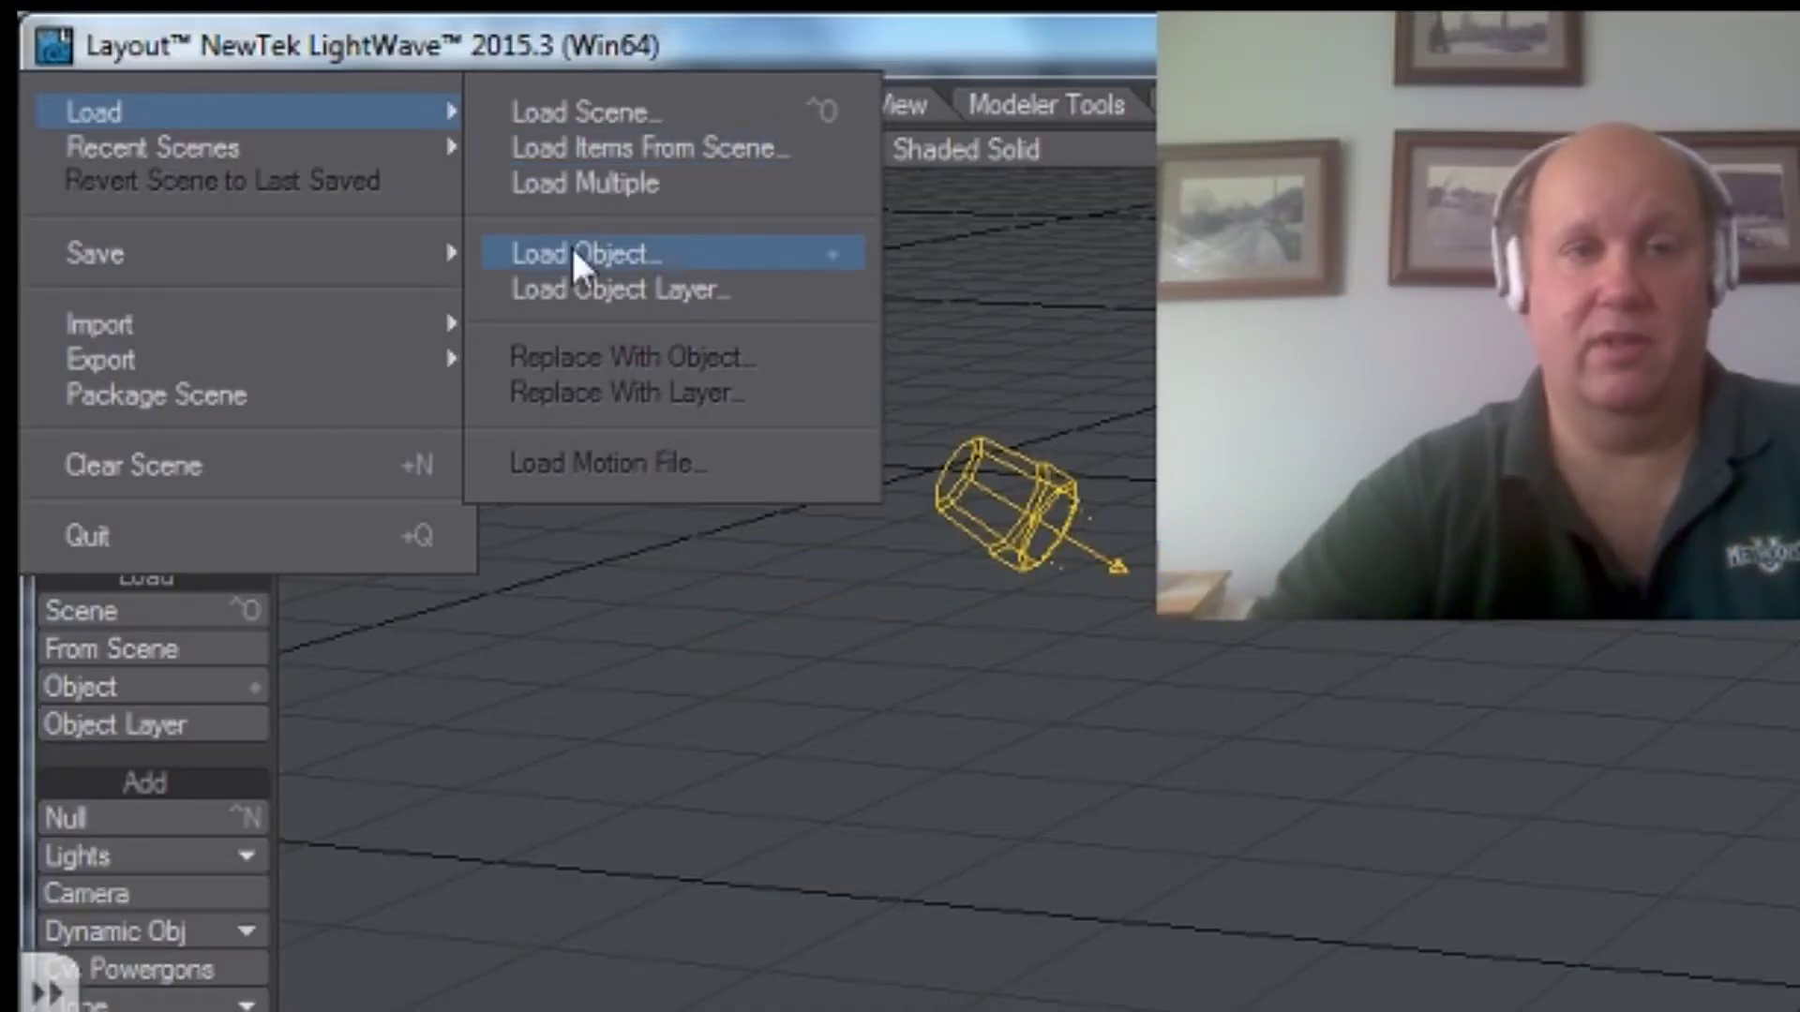
{"action": "left_click", "coordinate": [573, 253]}
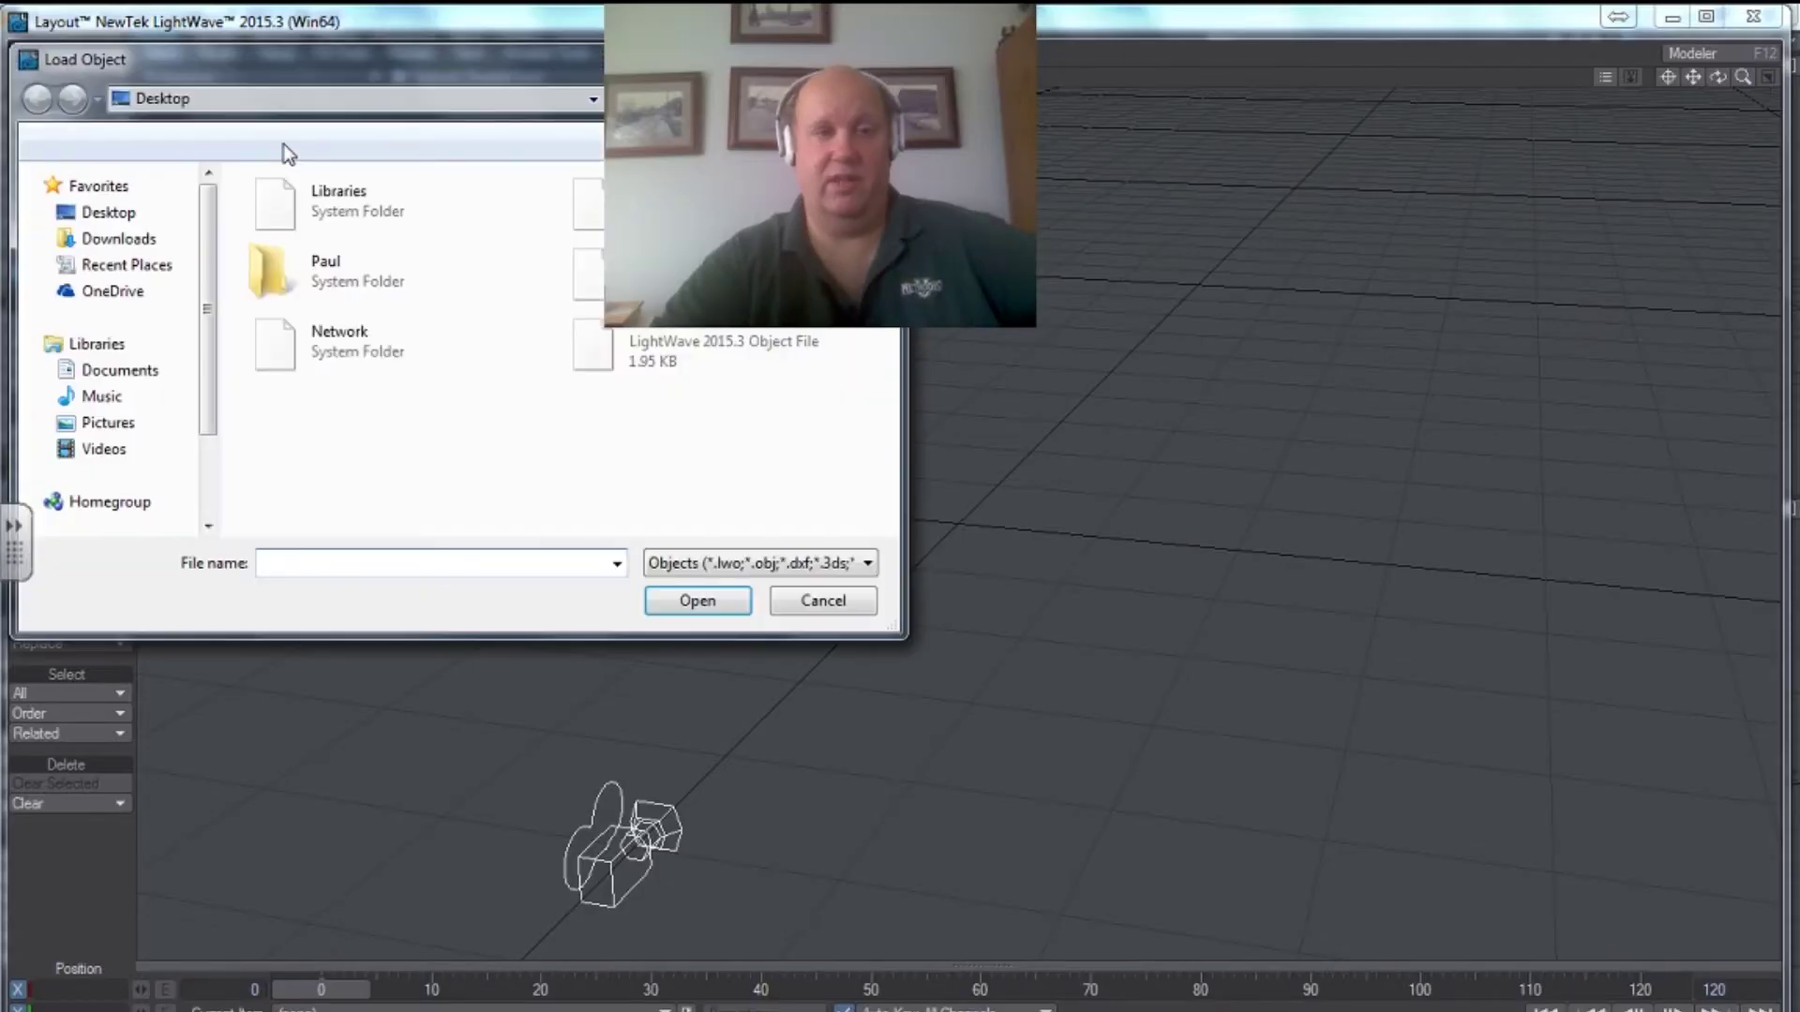
{"action": "left_click", "coordinate": [675, 348]}
{"action": "left_click", "coordinate": [714, 604]}
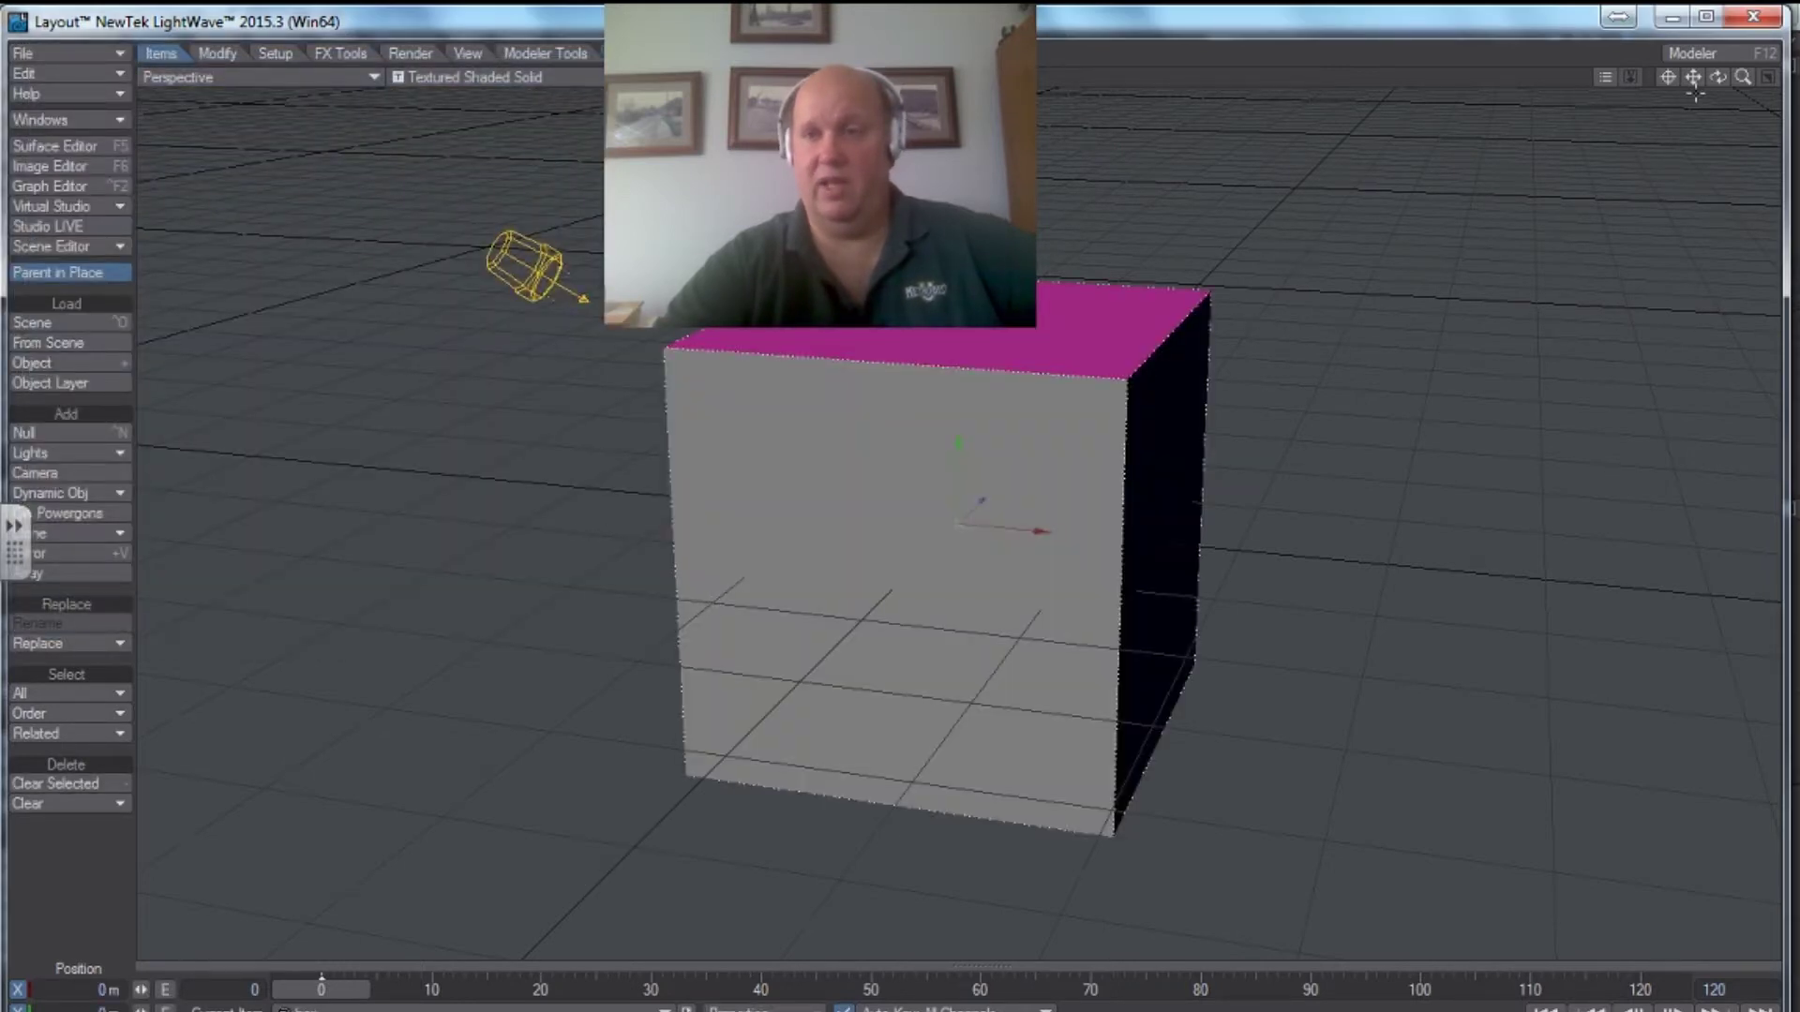
Render the current frame to check the box from the default camera position, and close the render.
{"action": "left_click_drag", "start_coordinate": [1734, 76], "coordinate": [1668, 82]}
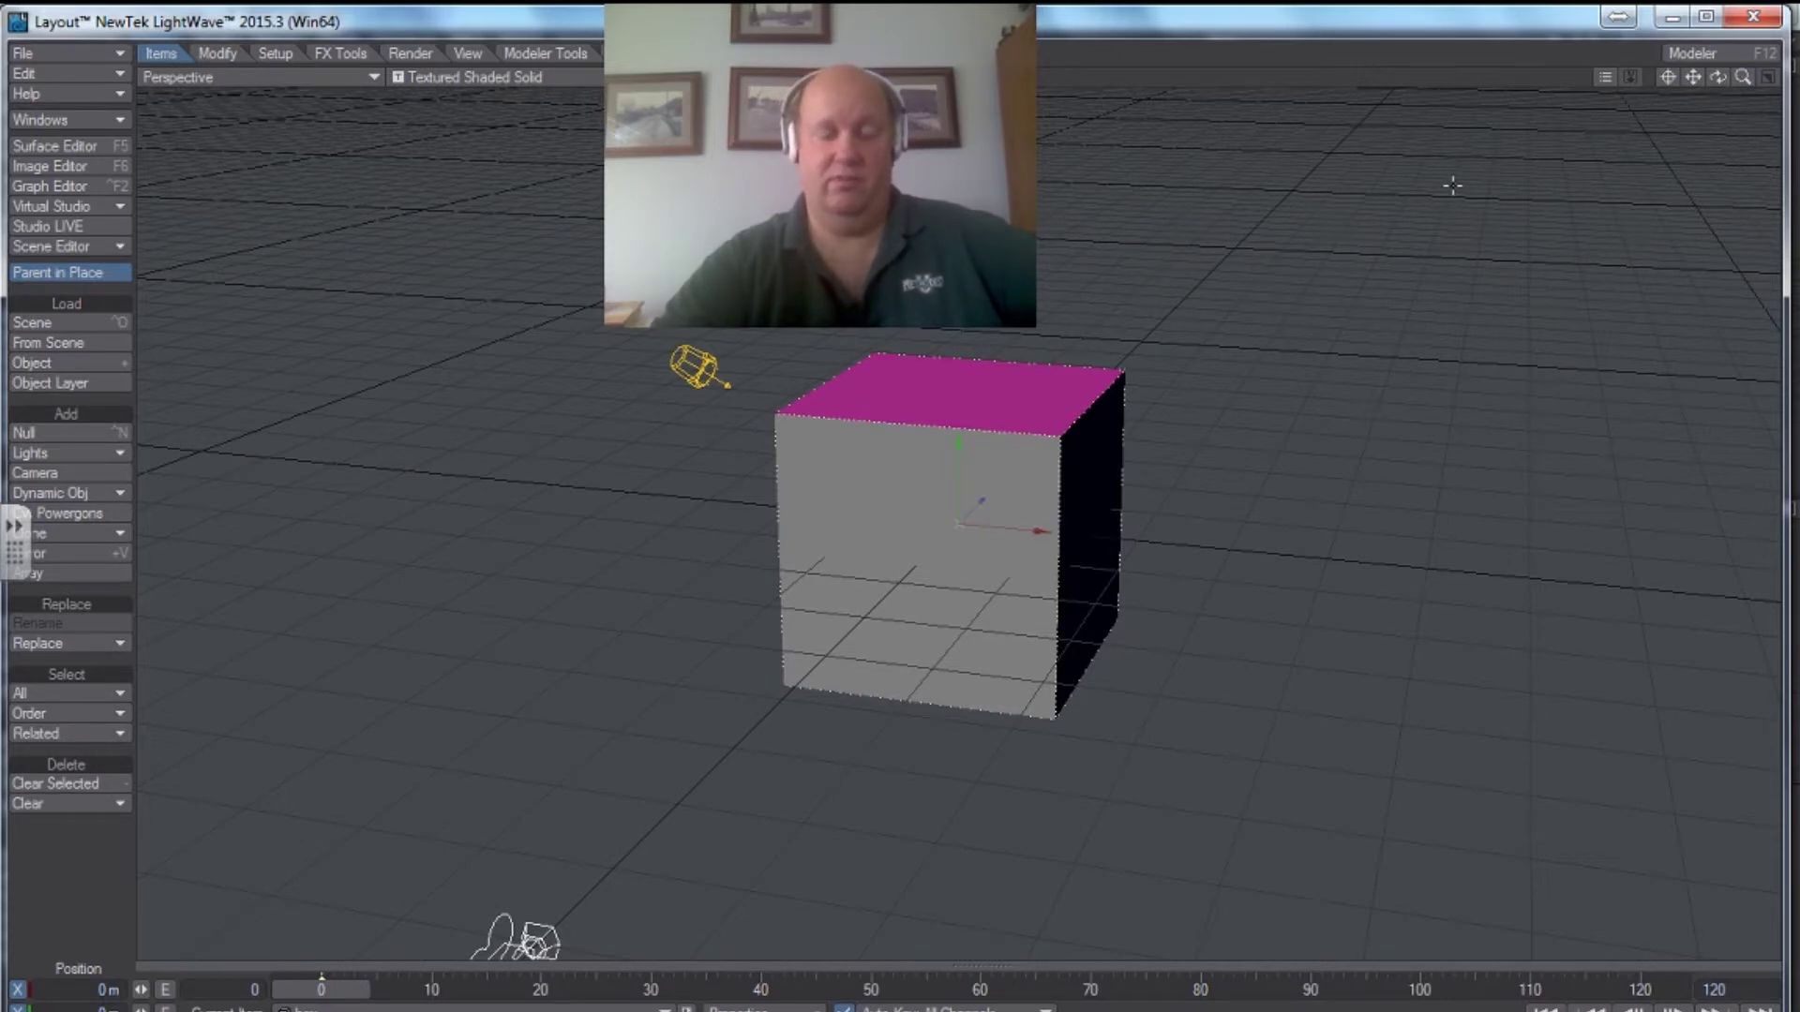
{"action": "key", "text": "F9"}
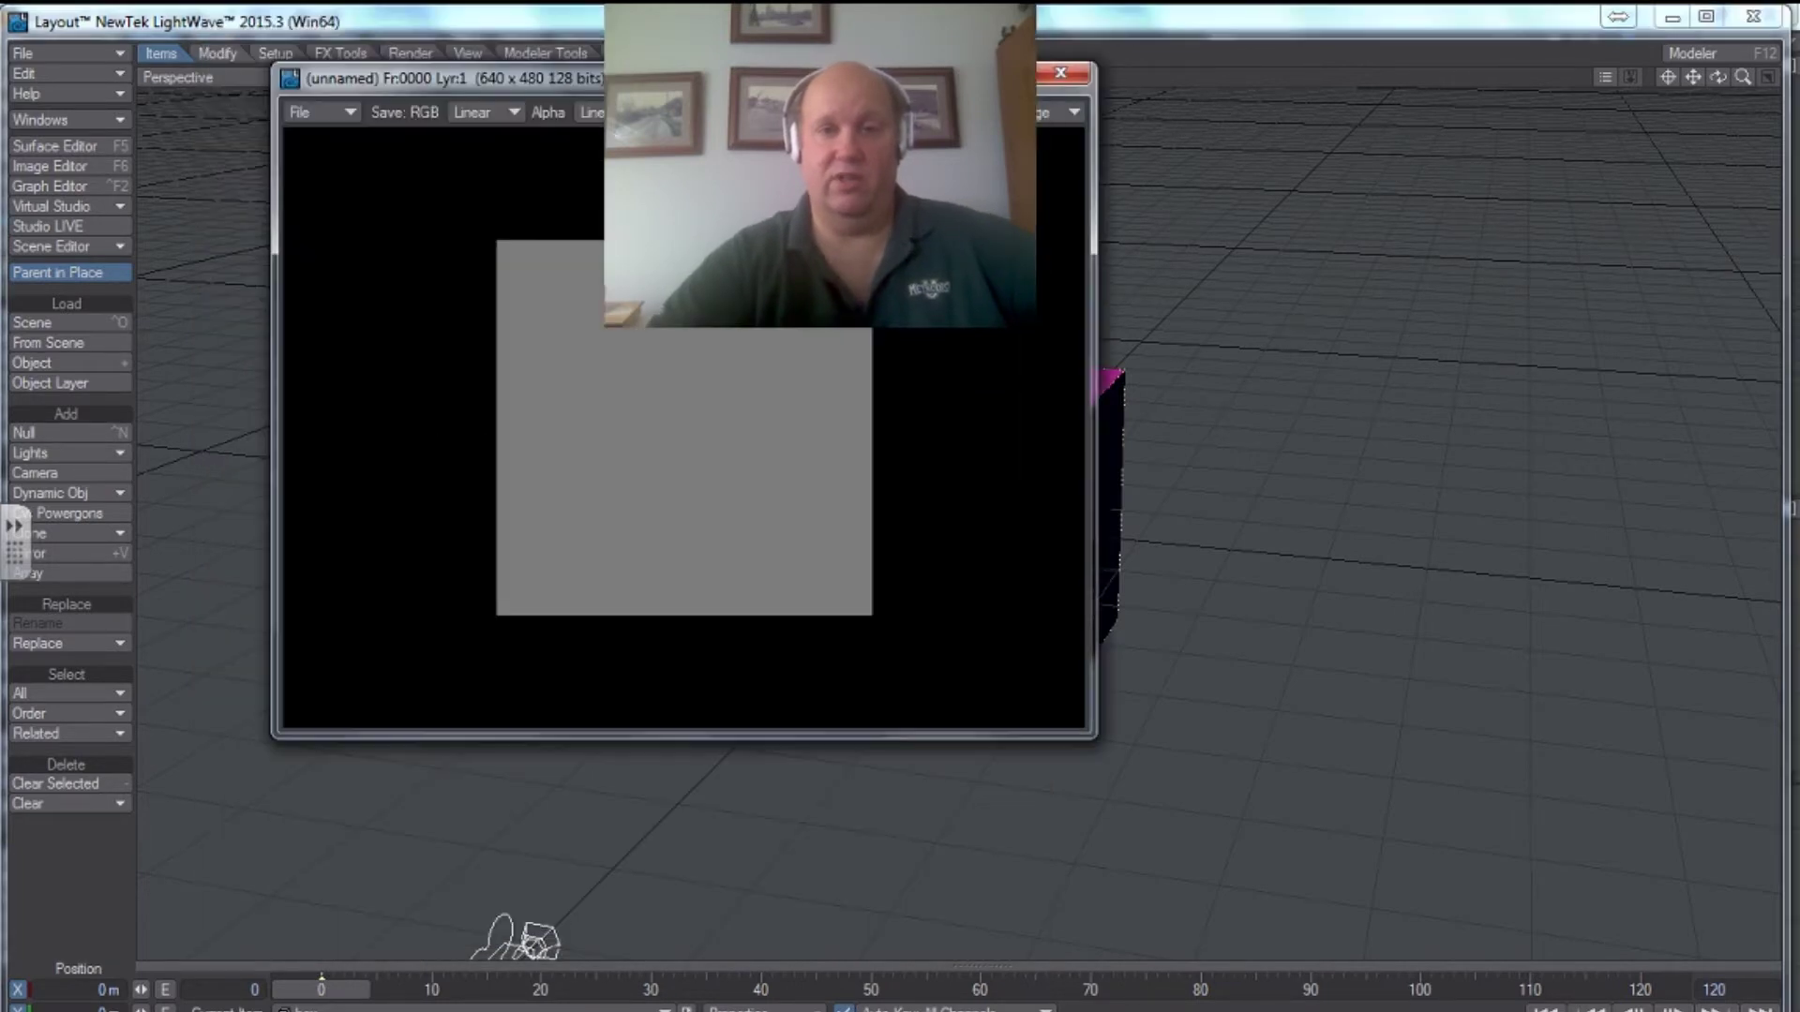
{"action": "left_click", "coordinate": [1061, 73]}
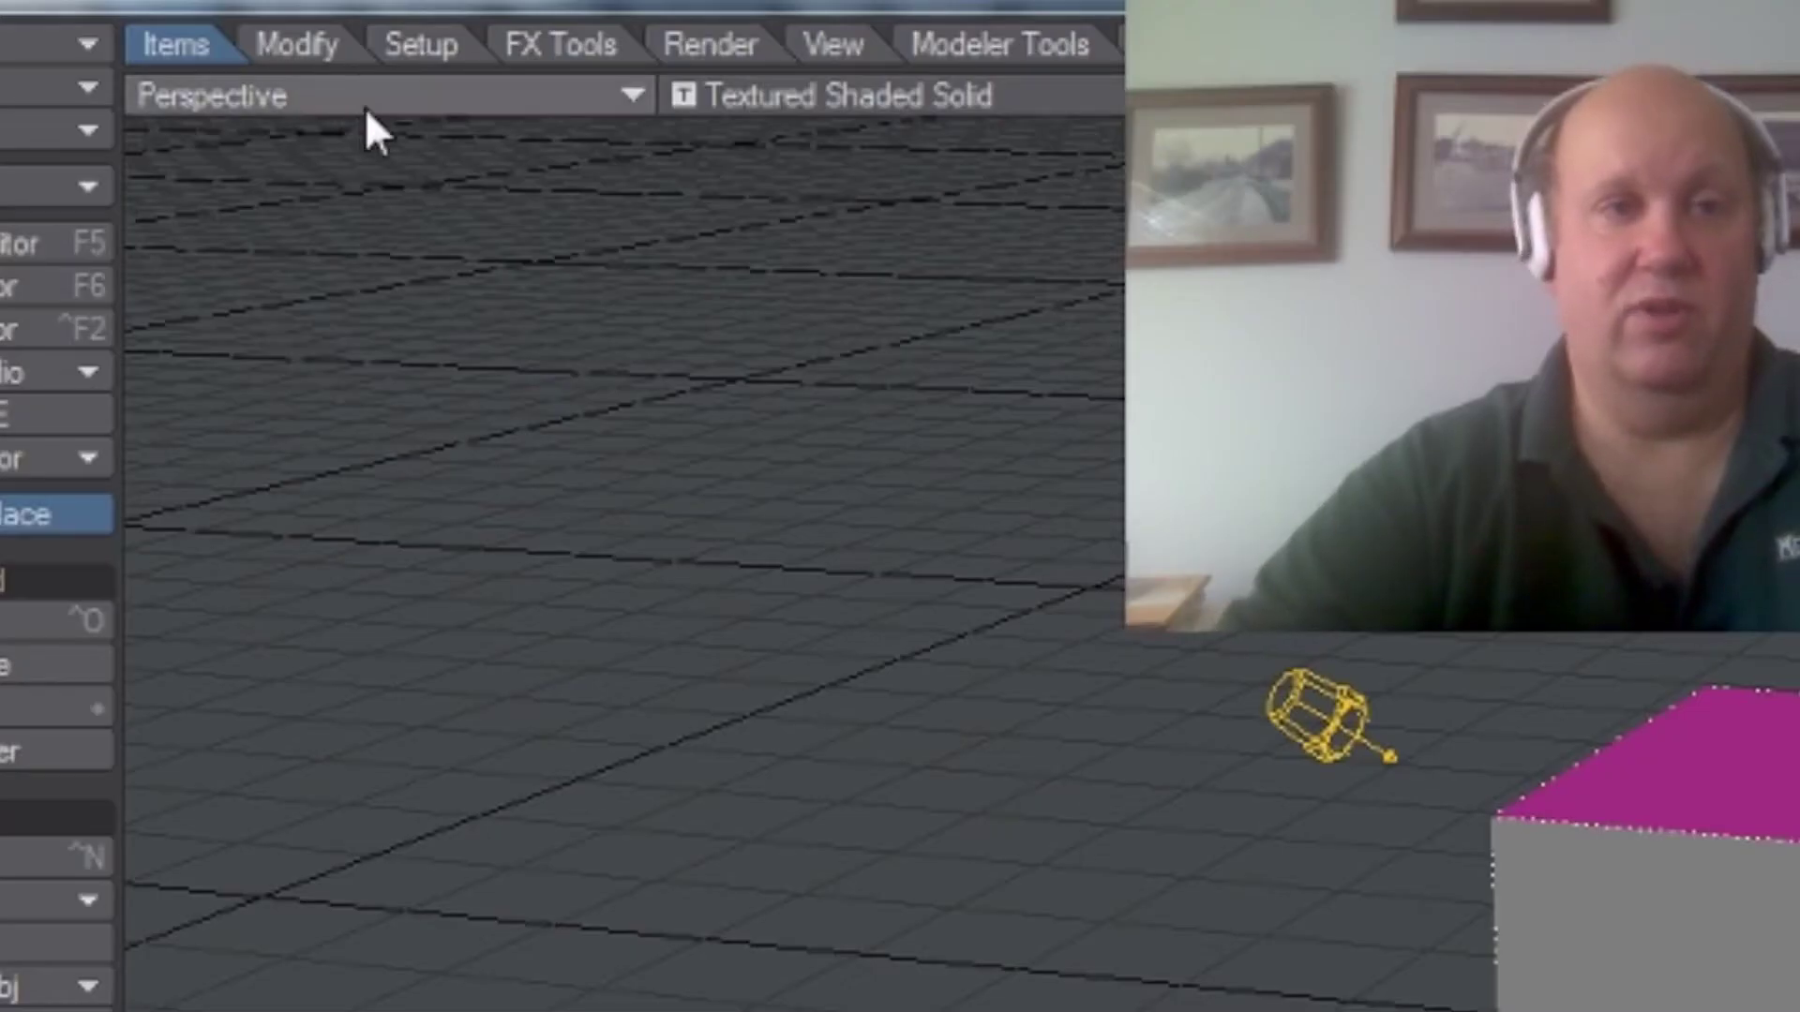
Display the scene through the current camera and move the camera above the box, to about 1.15 m in X.
{"action": "left_click", "coordinate": [249, 79]}
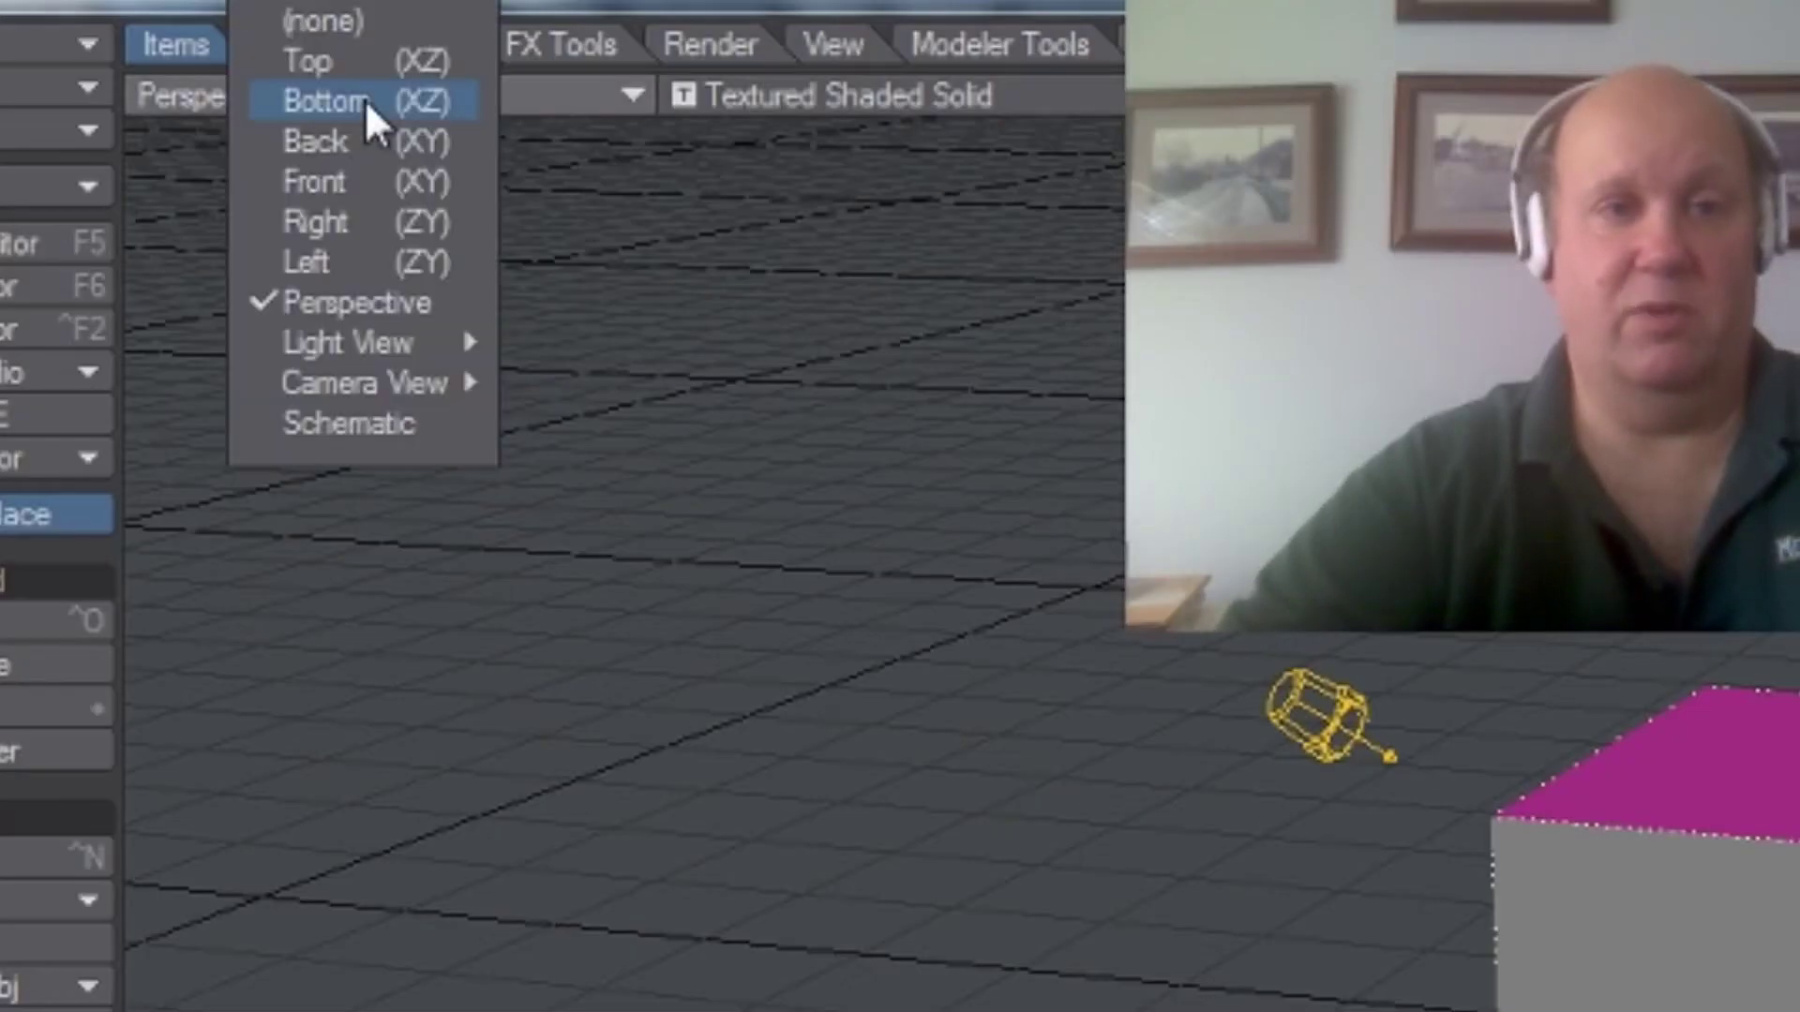
{"action": "mouse_move", "coordinate": [364, 382]}
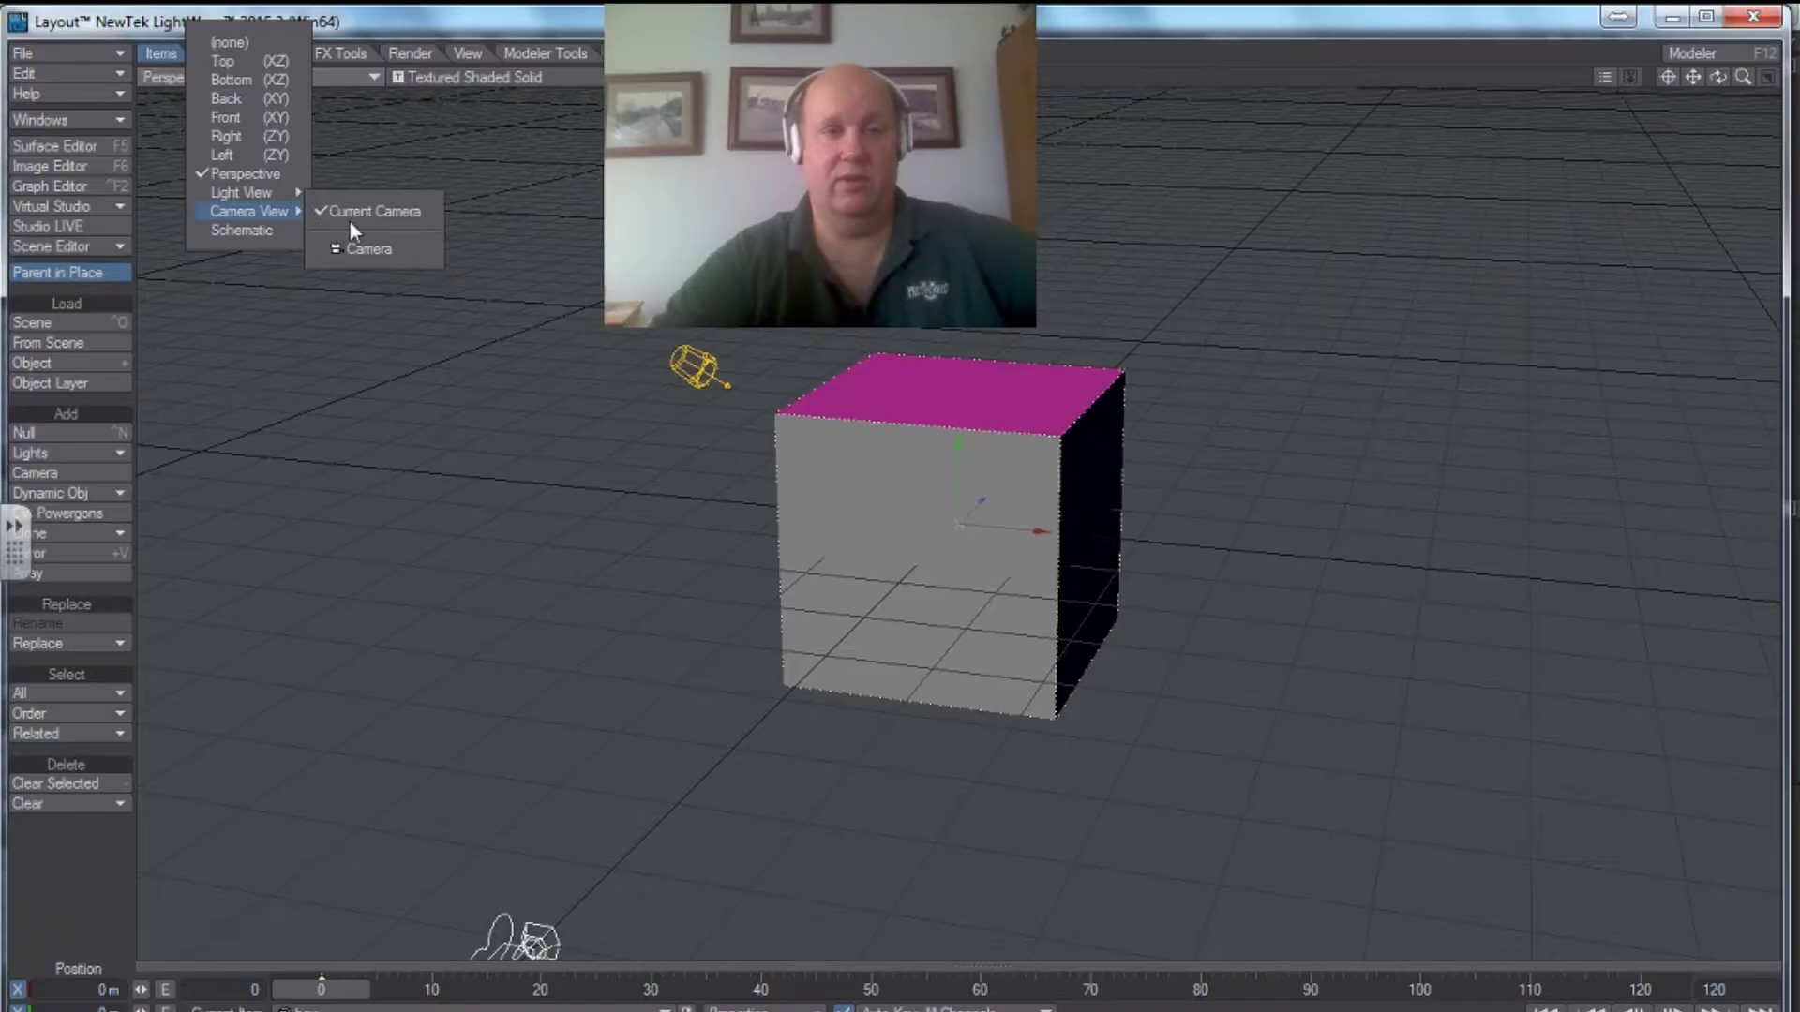
{"action": "left_click", "coordinate": [360, 211]}
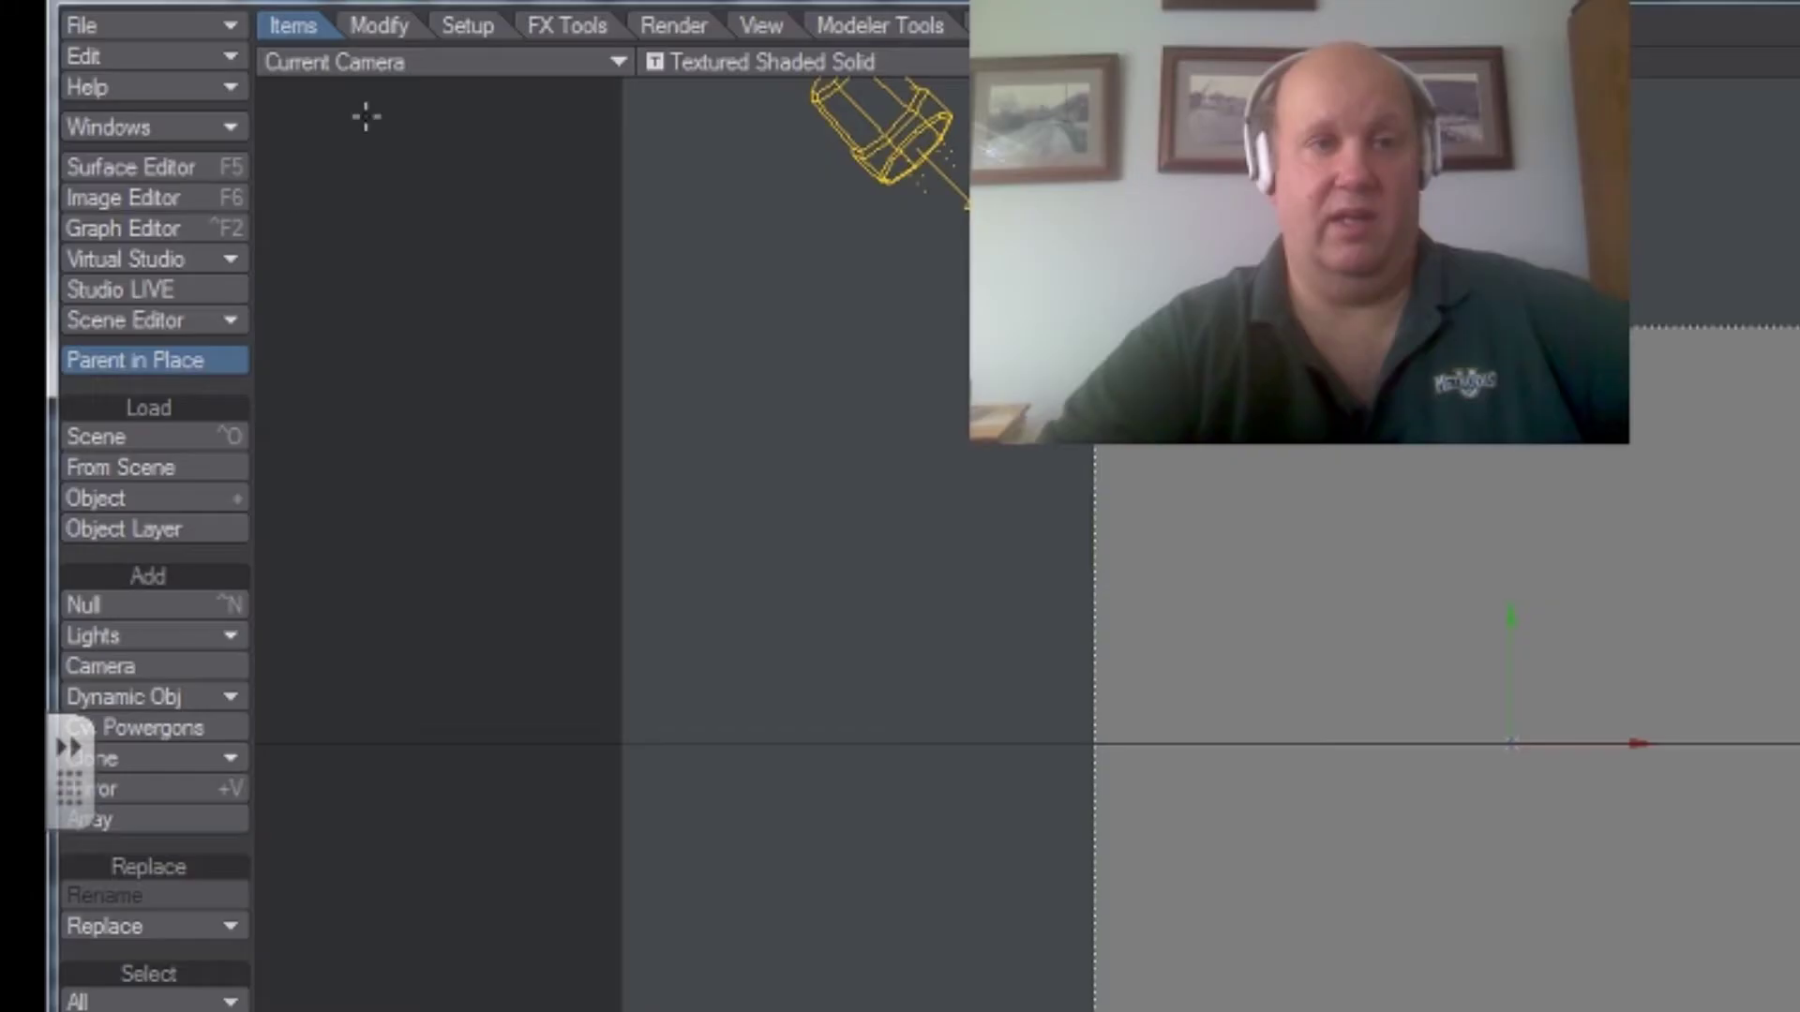
{"action": "left_click", "coordinate": [223, 57]}
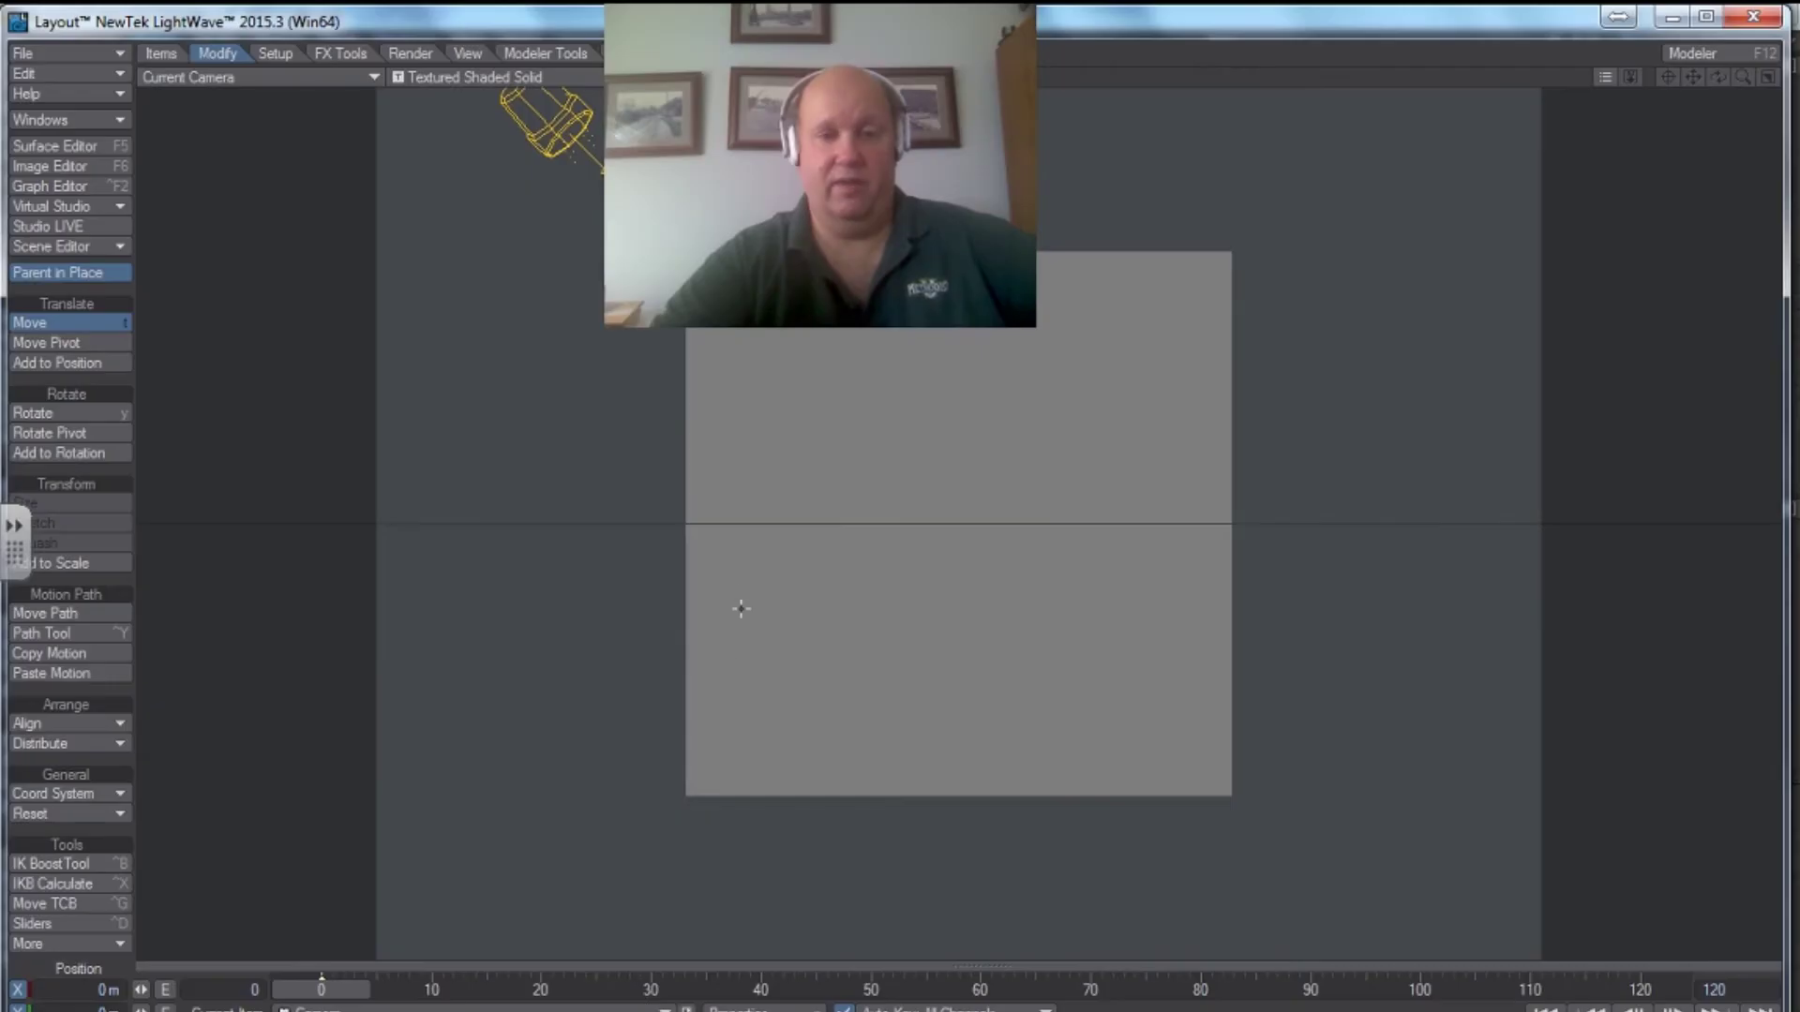
{"action": "left_click_drag", "start_coordinate": [713, 618], "coordinate": [942, 549]}
{"action": "right_click_drag", "start_coordinate": [942, 548], "coordinate": [942, 506]}
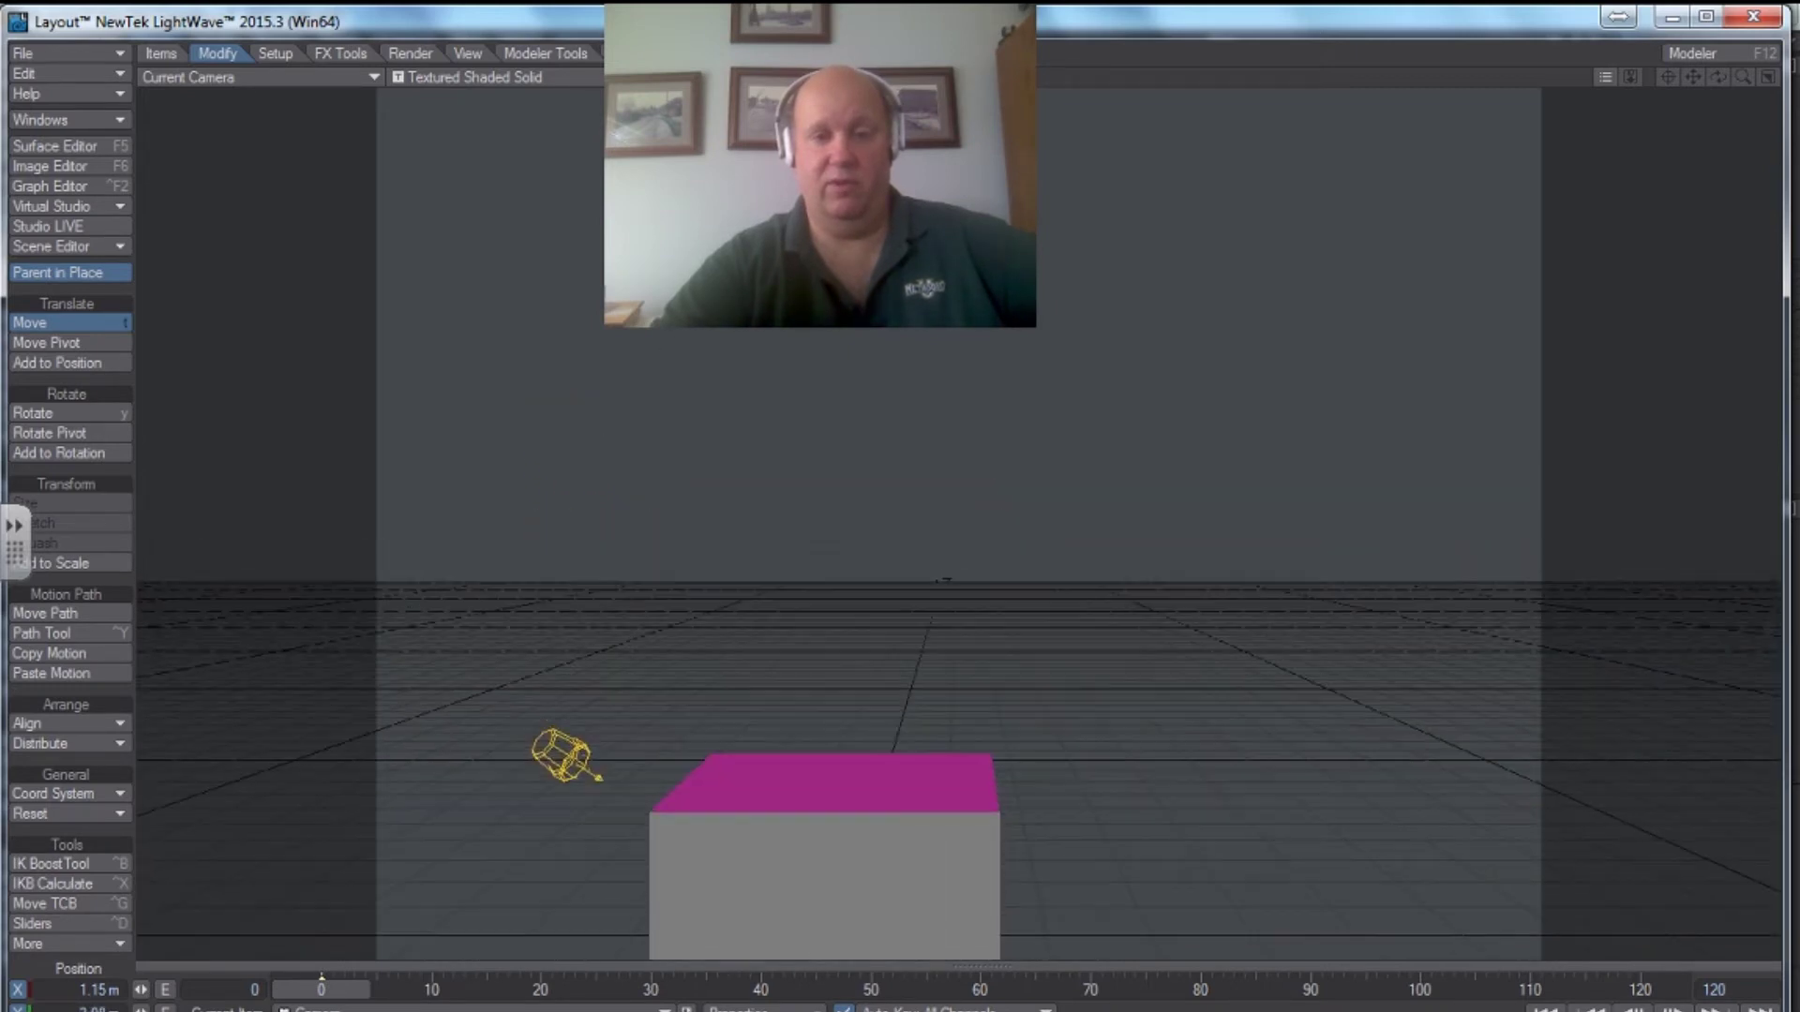
Rotate the camera and move it to about 8.97 m in X to frame the box's top and two sides, and test-render the frame.
{"action": "left_click", "coordinate": [51, 413]}
{"action": "left_click_drag", "start_coordinate": [349, 466], "coordinate": [558, 484]}
{"action": "left_click", "coordinate": [54, 322]}
{"action": "left_click_drag", "start_coordinate": [281, 515], "coordinate": [548, 515]}
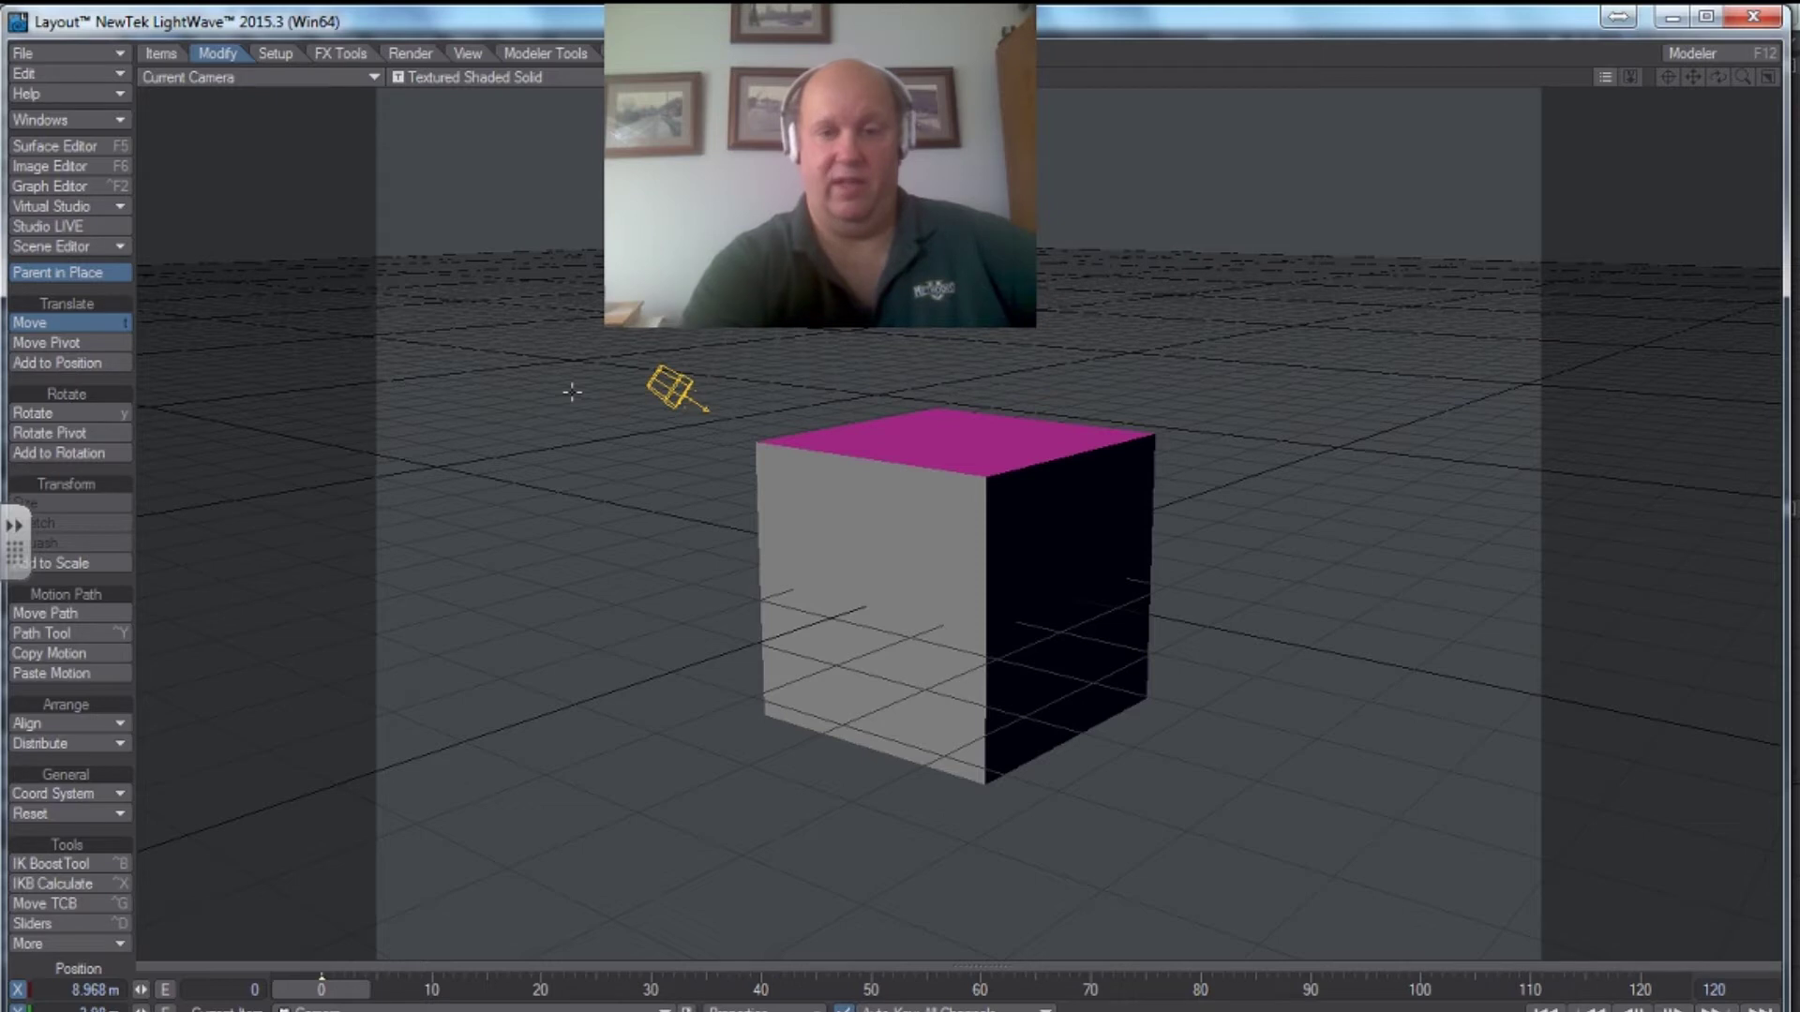
{"action": "key", "text": "F9"}
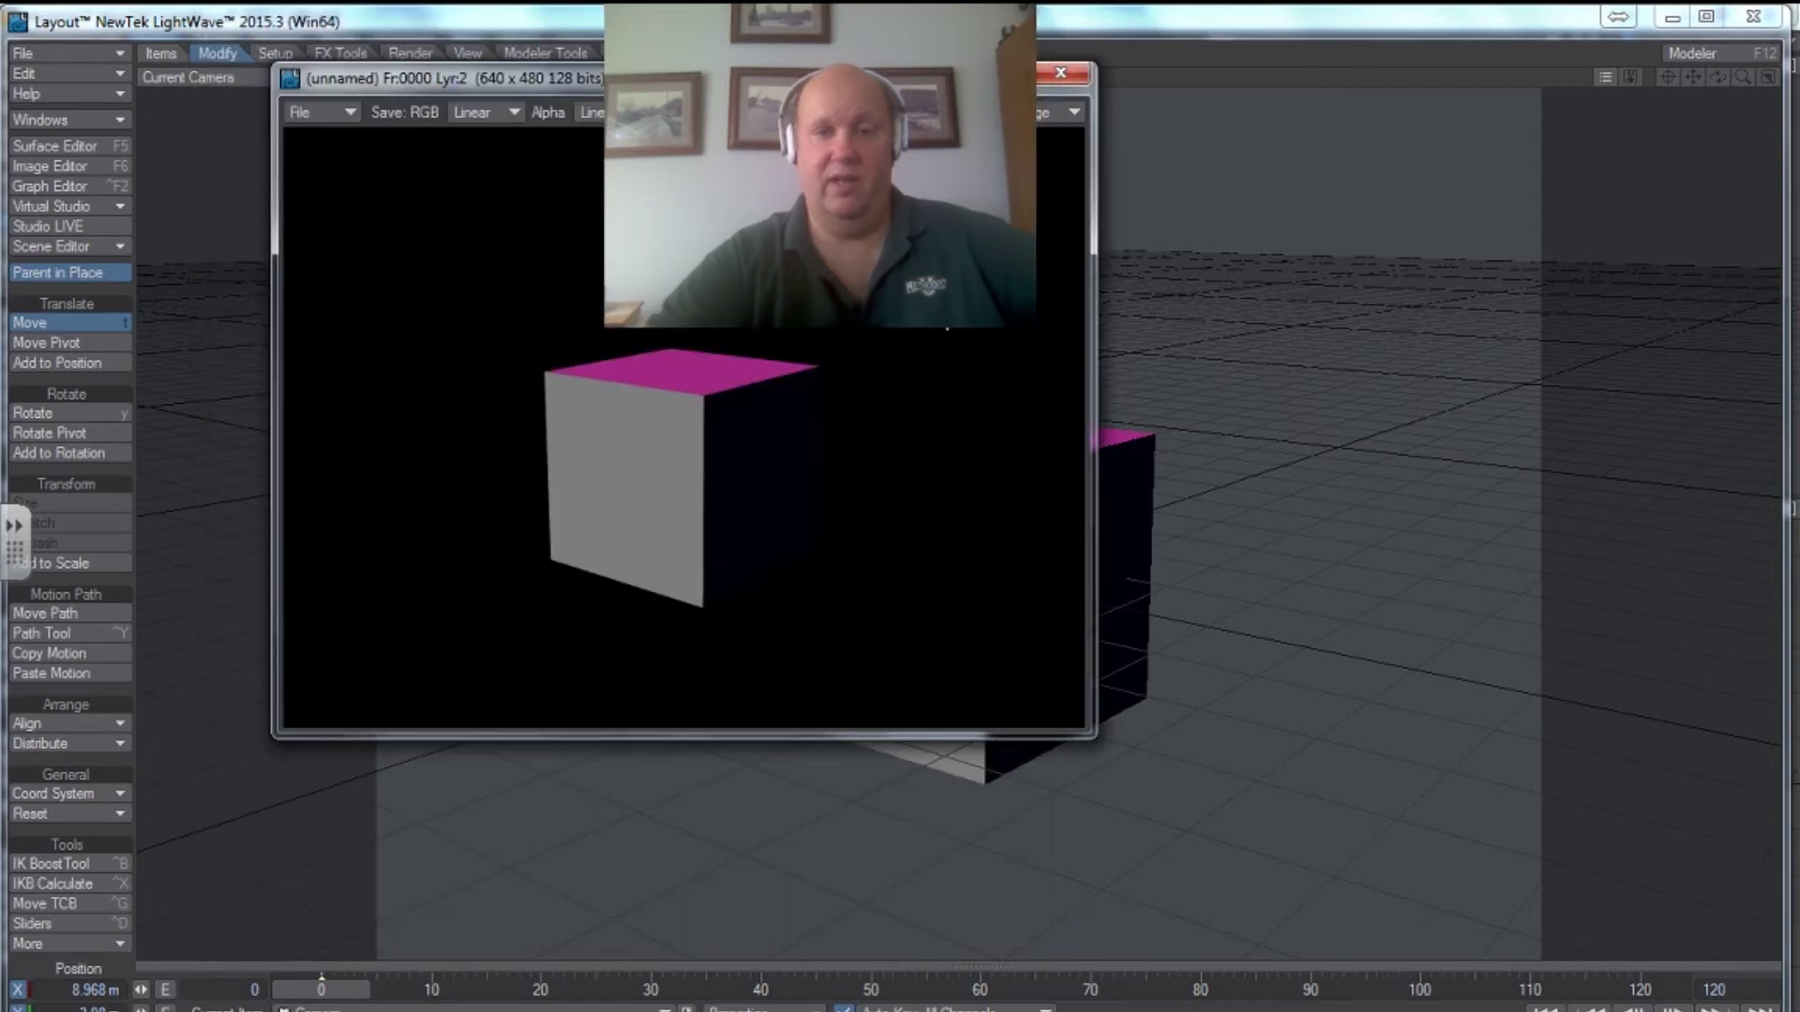
{"action": "left_click", "coordinate": [1059, 75]}
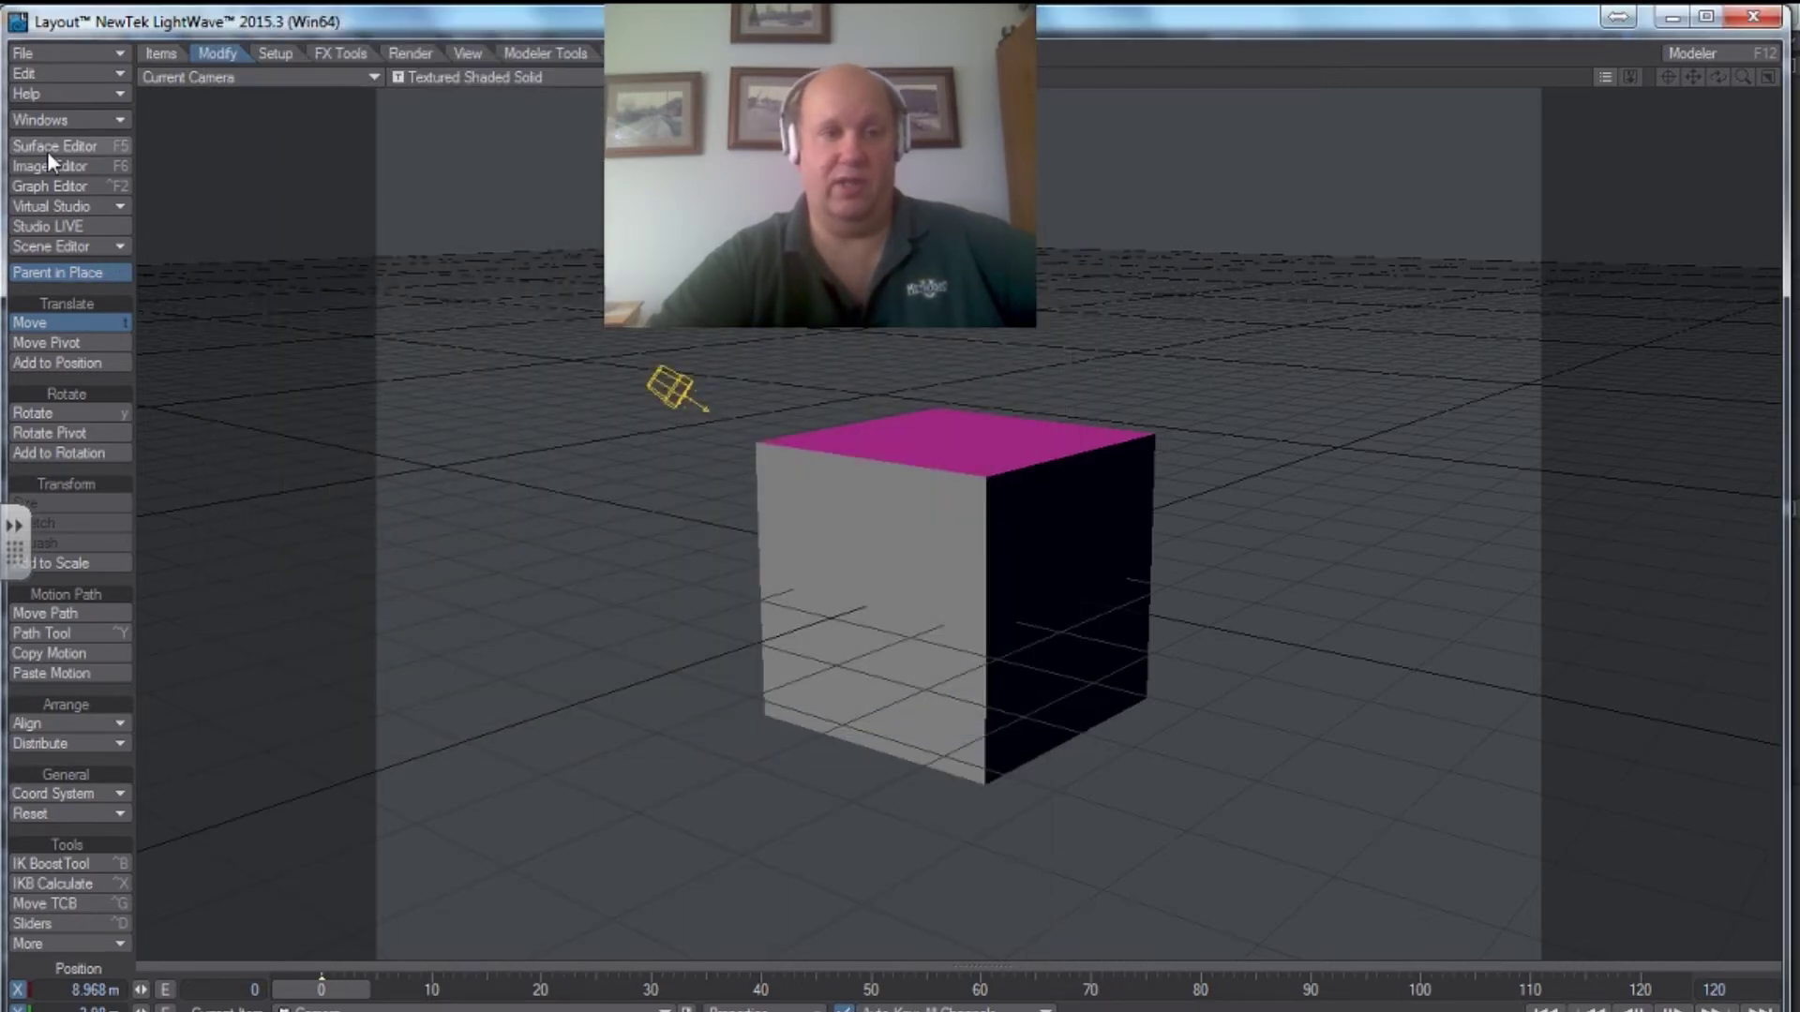
Raise the luminosity of the box's Top surface to about 55.5 %.
{"action": "left_click", "coordinate": [43, 140]}
{"action": "left_click_drag", "start_coordinate": [1318, 203], "coordinate": [310, 101]}
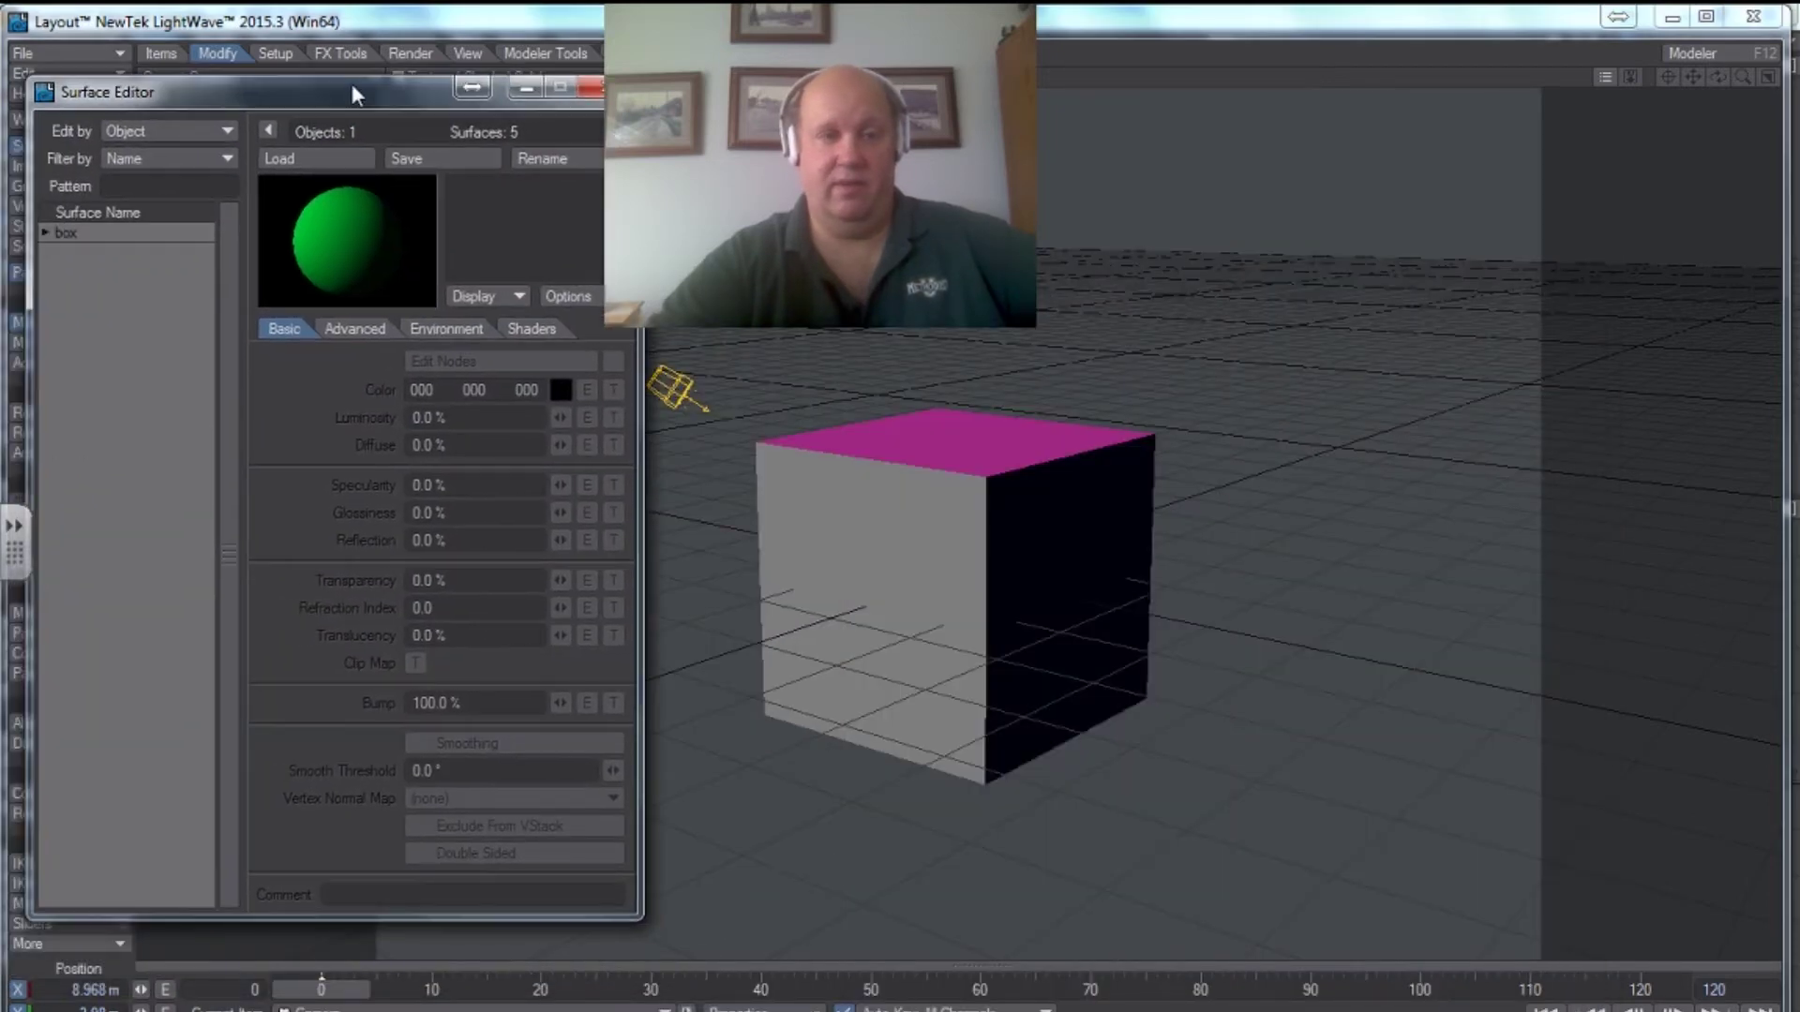
{"action": "left_click", "coordinate": [43, 233]}
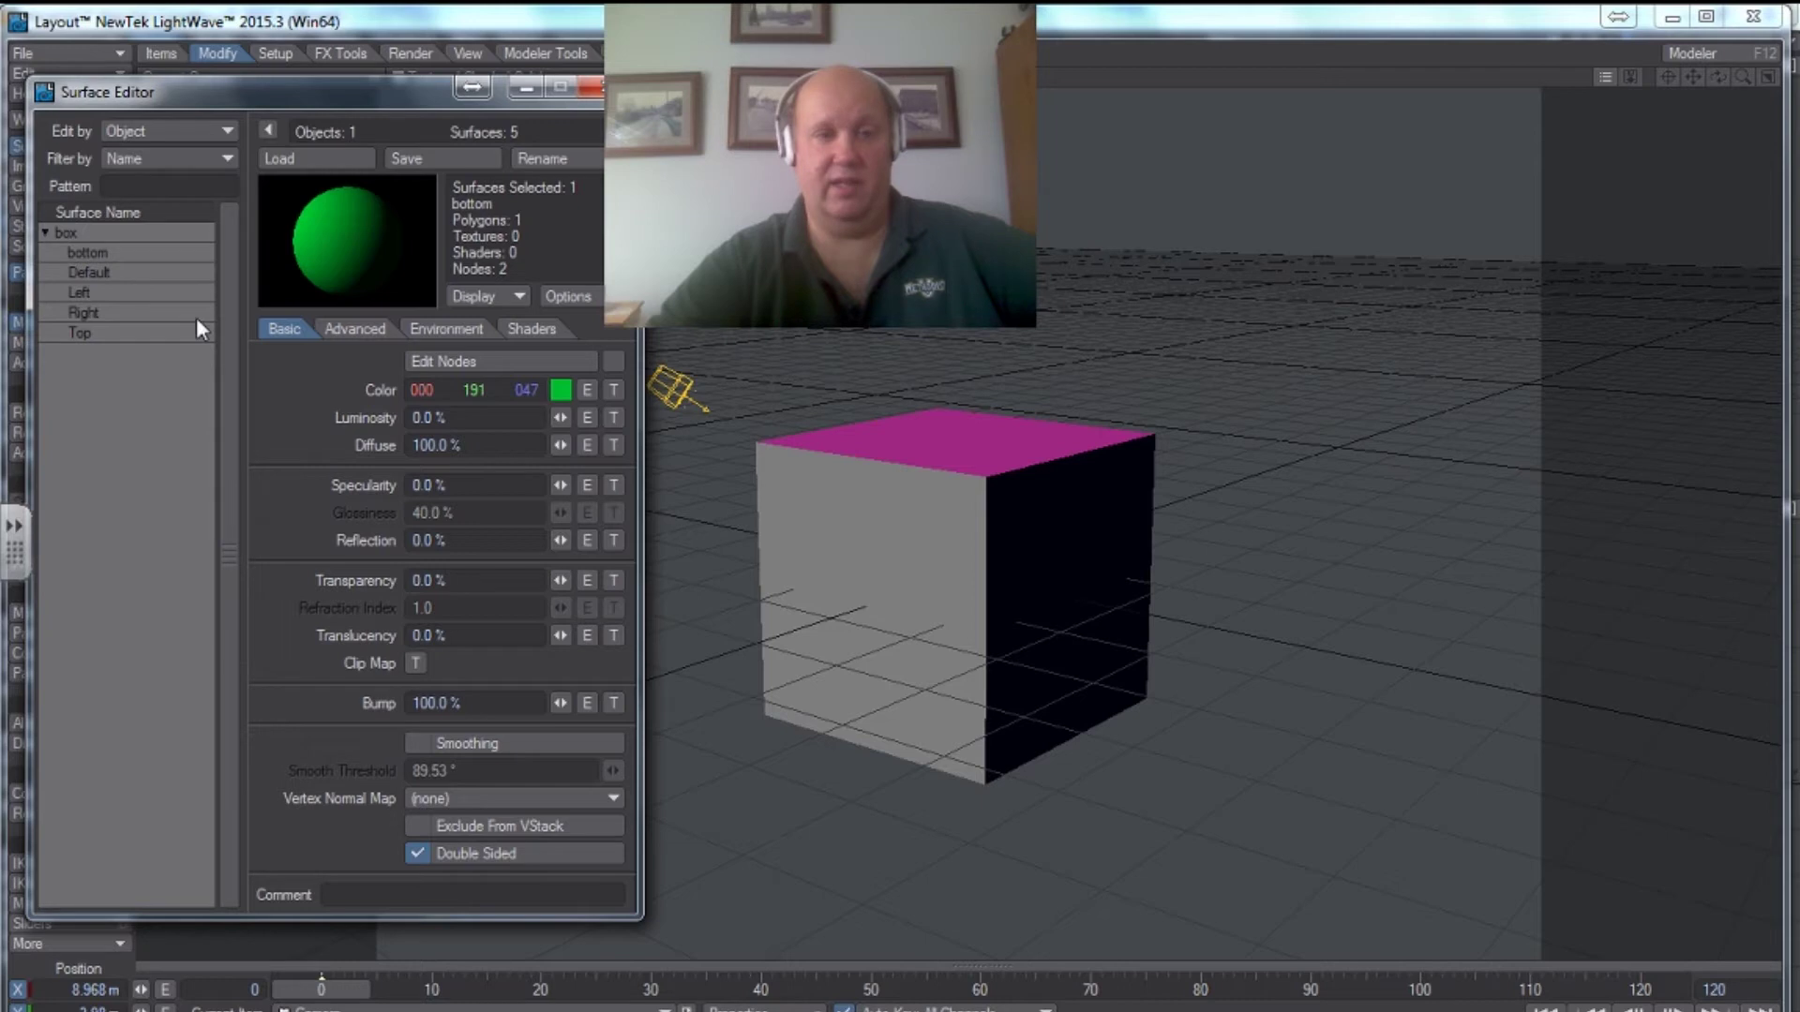
{"action": "left_click", "coordinate": [95, 331]}
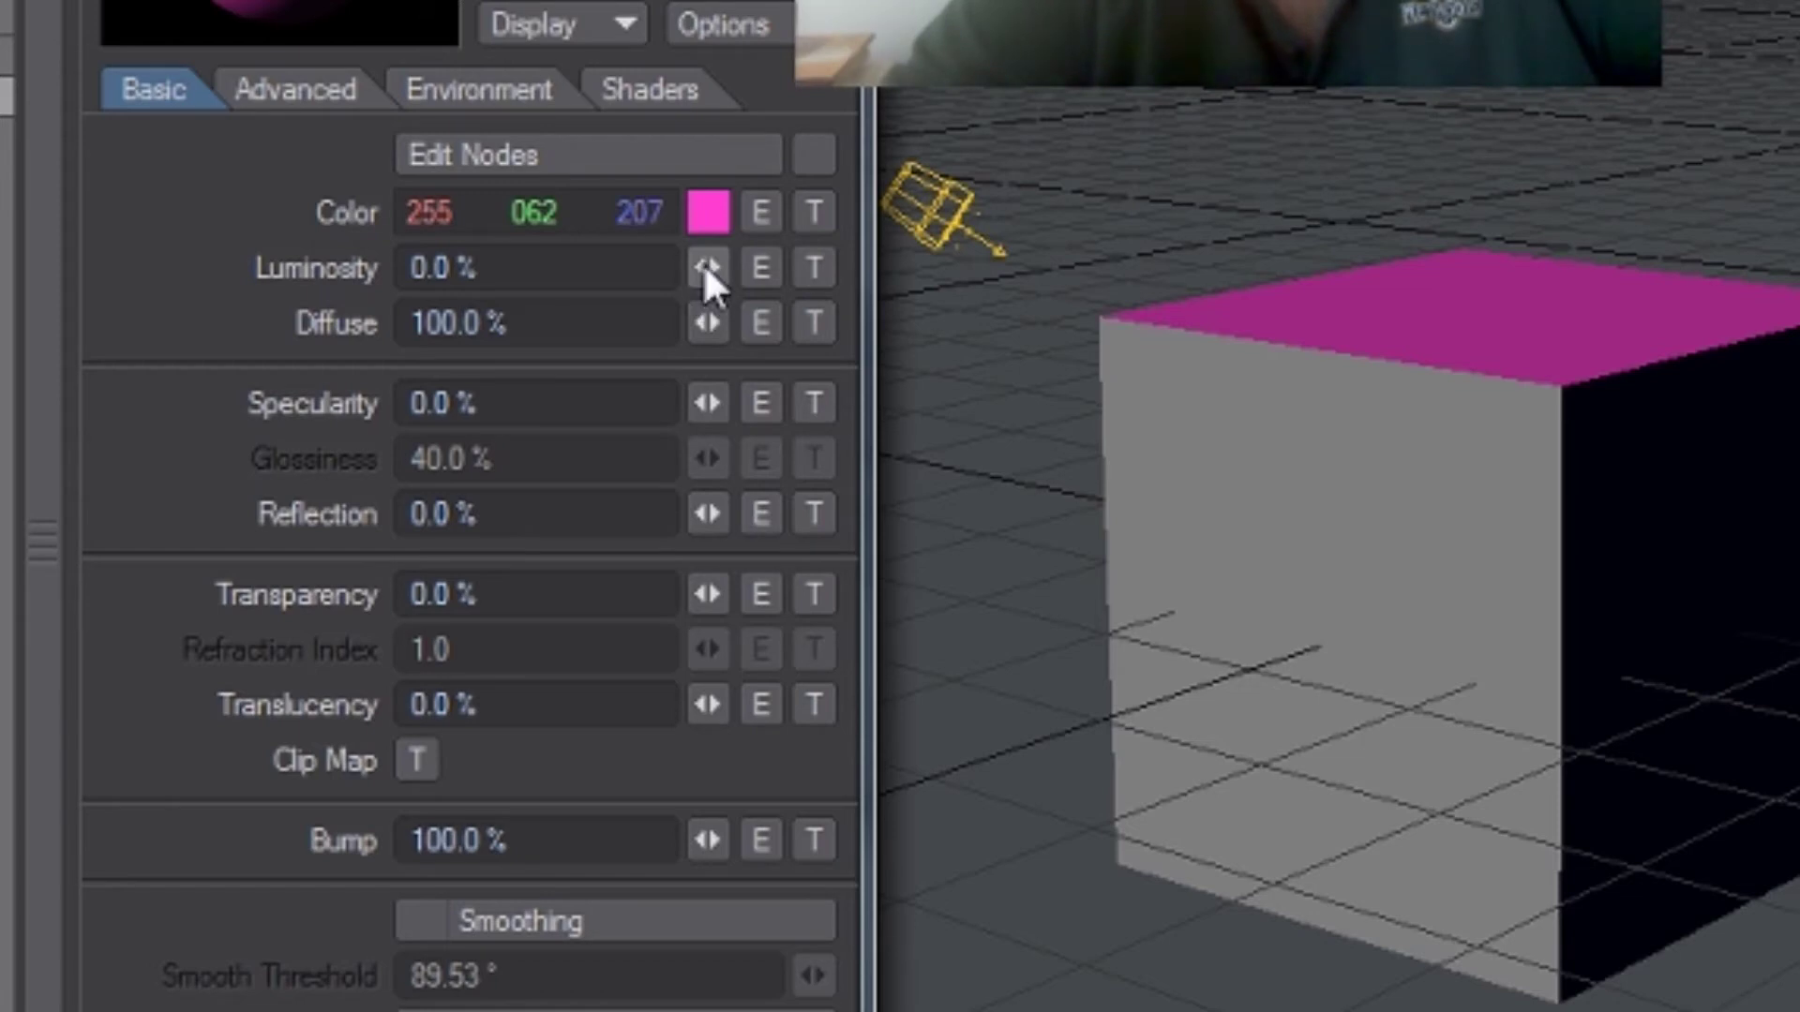
{"action": "left_click_drag", "start_coordinate": [703, 263], "coordinate": [750, 262]}
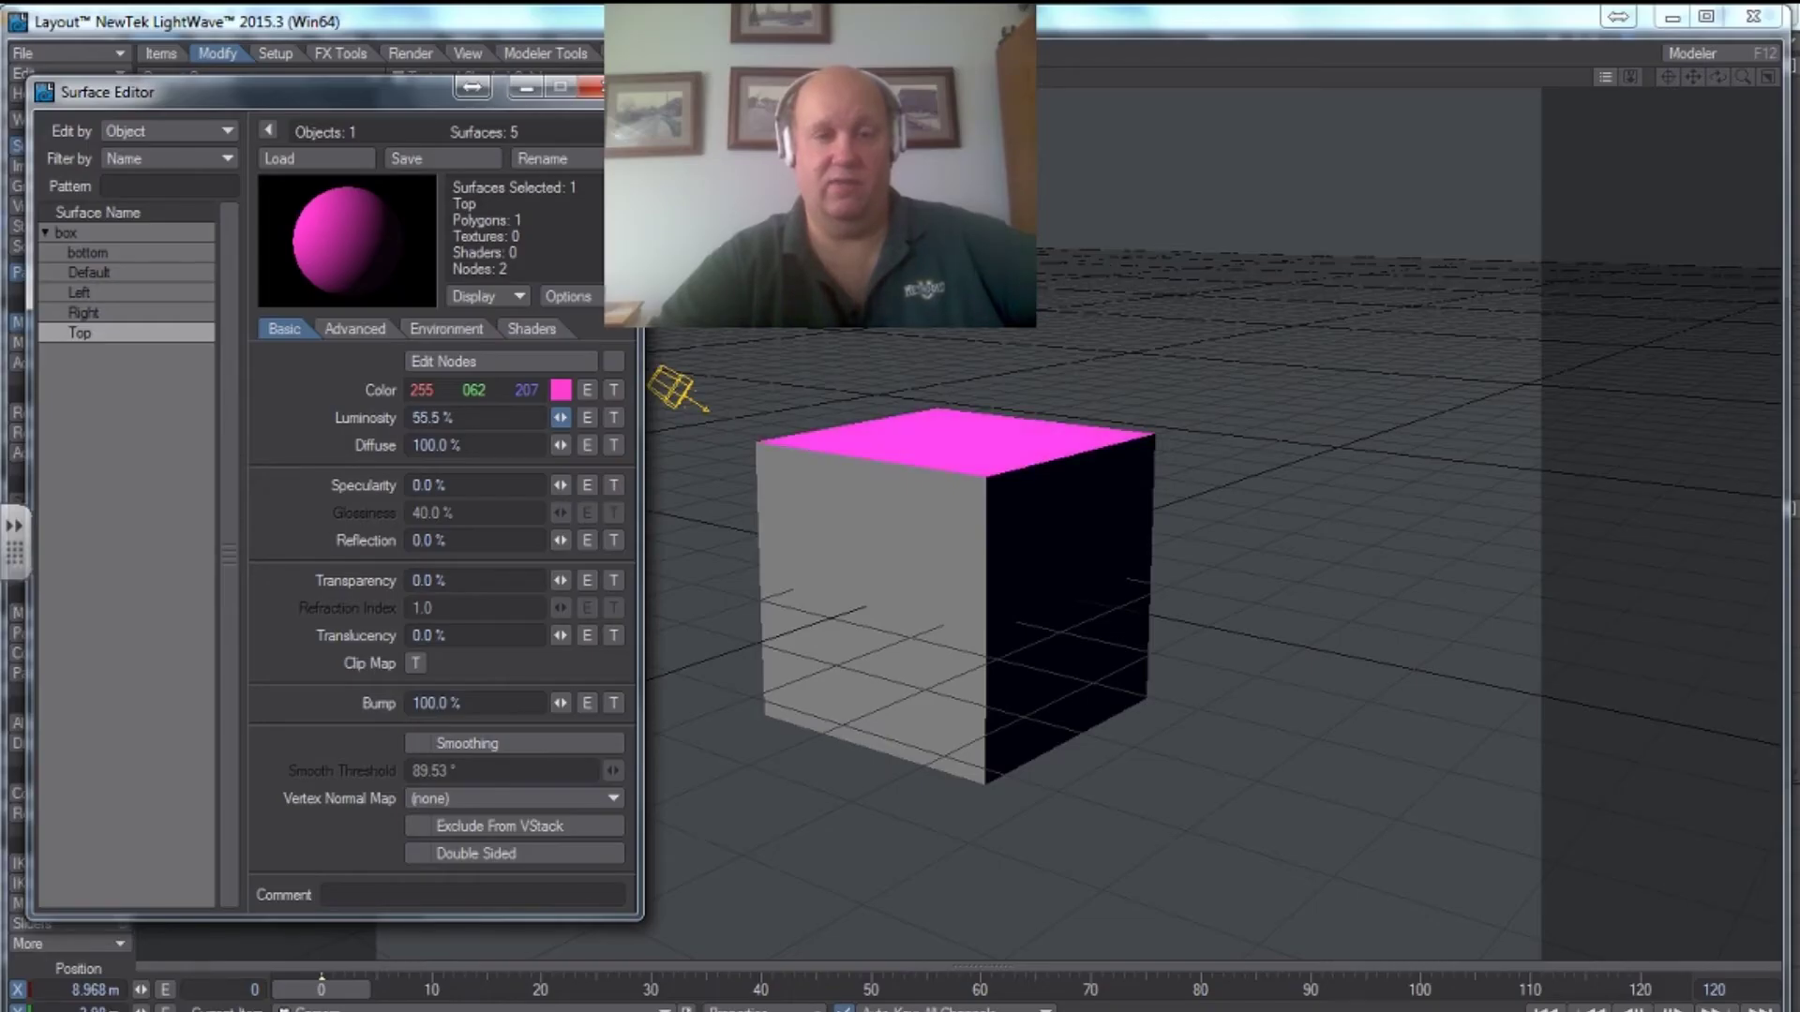
Reset the Top surface's luminosity to 0 % and try varying its diffuse, leaving it at 100 %.
{"action": "left_click_drag", "start_coordinate": [560, 418], "coordinate": [507, 417]}
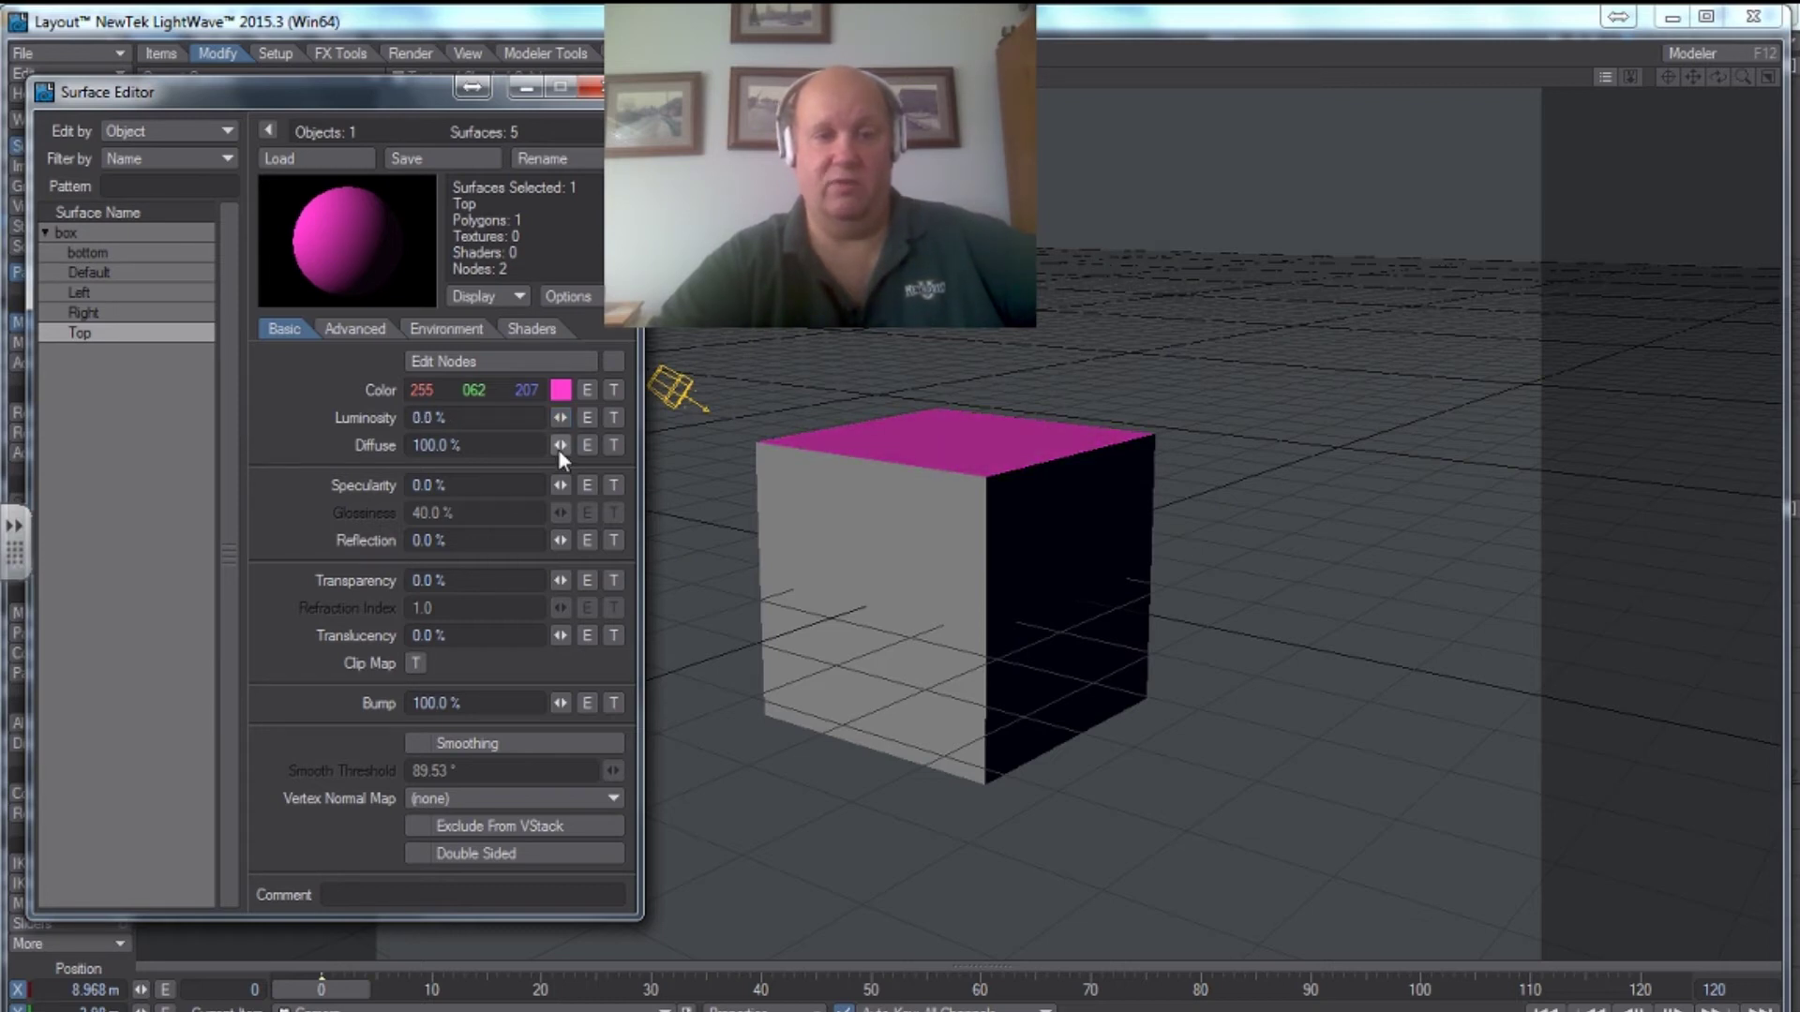
{"action": "left_click_drag", "start_coordinate": [559, 445], "coordinate": [609, 445]}
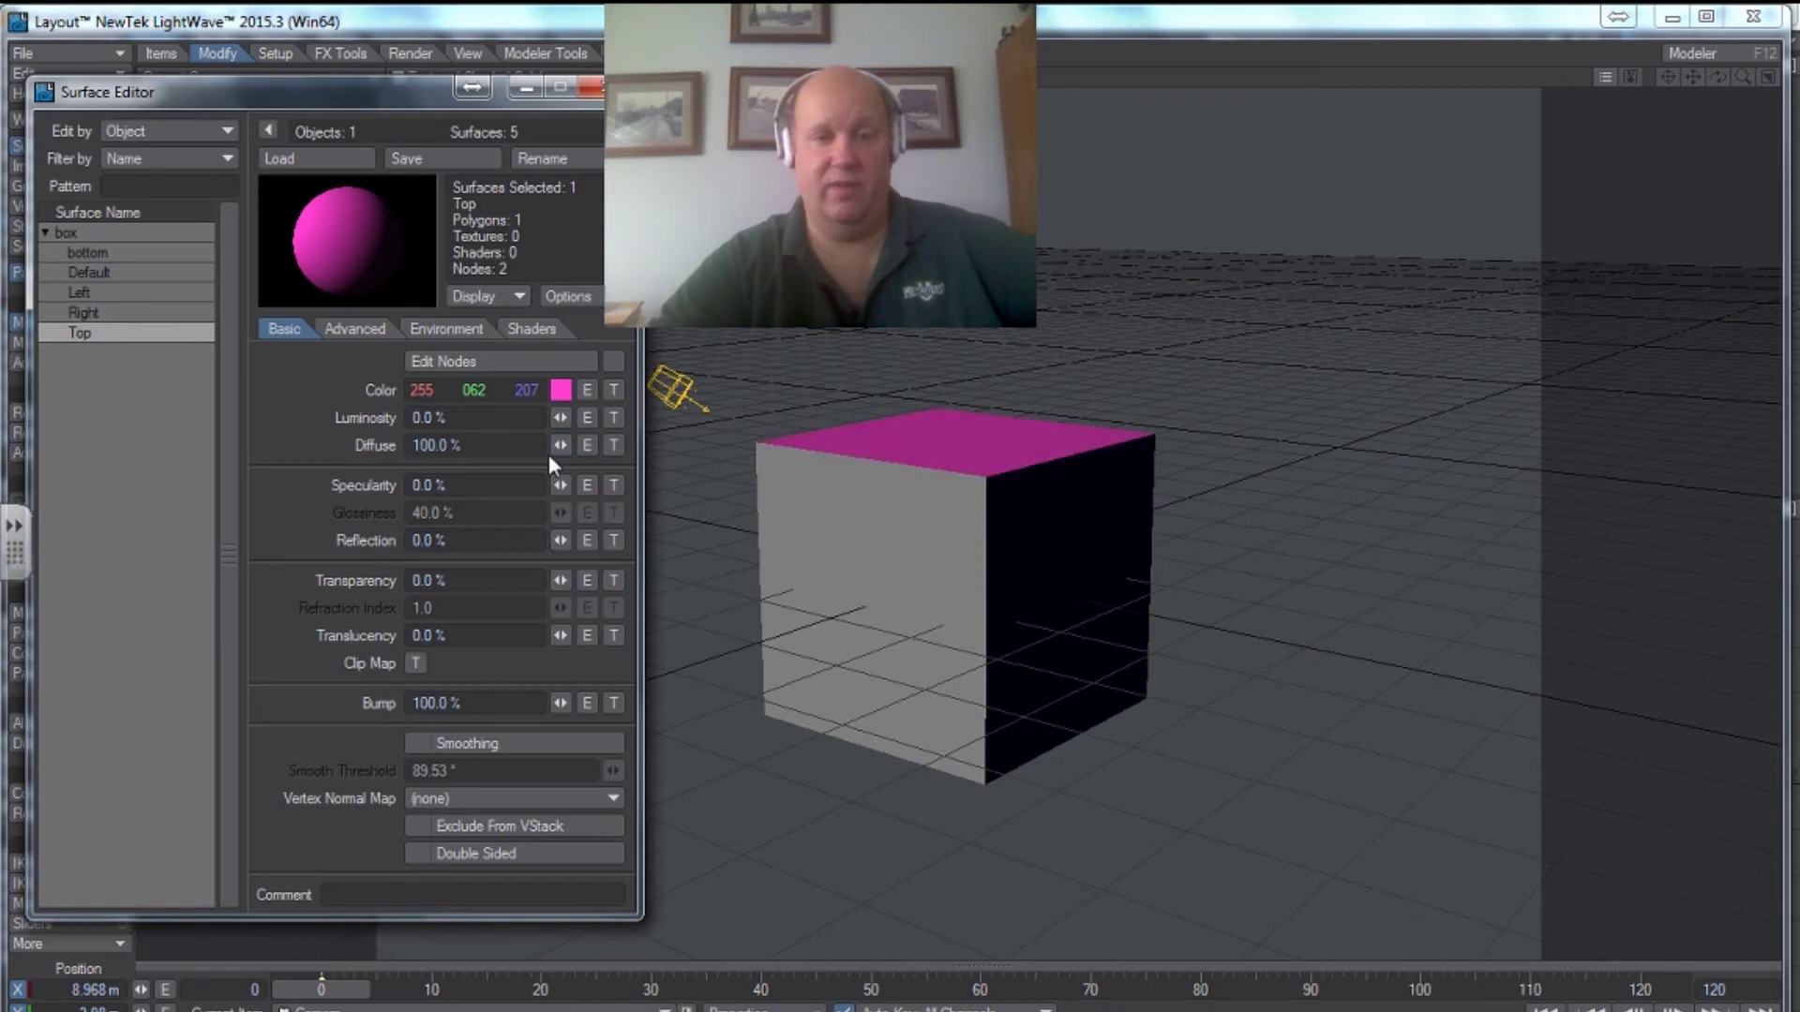
Set the Top surface's specularity to 100 %, glossiness to about 78.5 % and reflection to about 66.5 %.
{"action": "left_click_drag", "start_coordinate": [560, 486], "coordinate": [451, 483]}
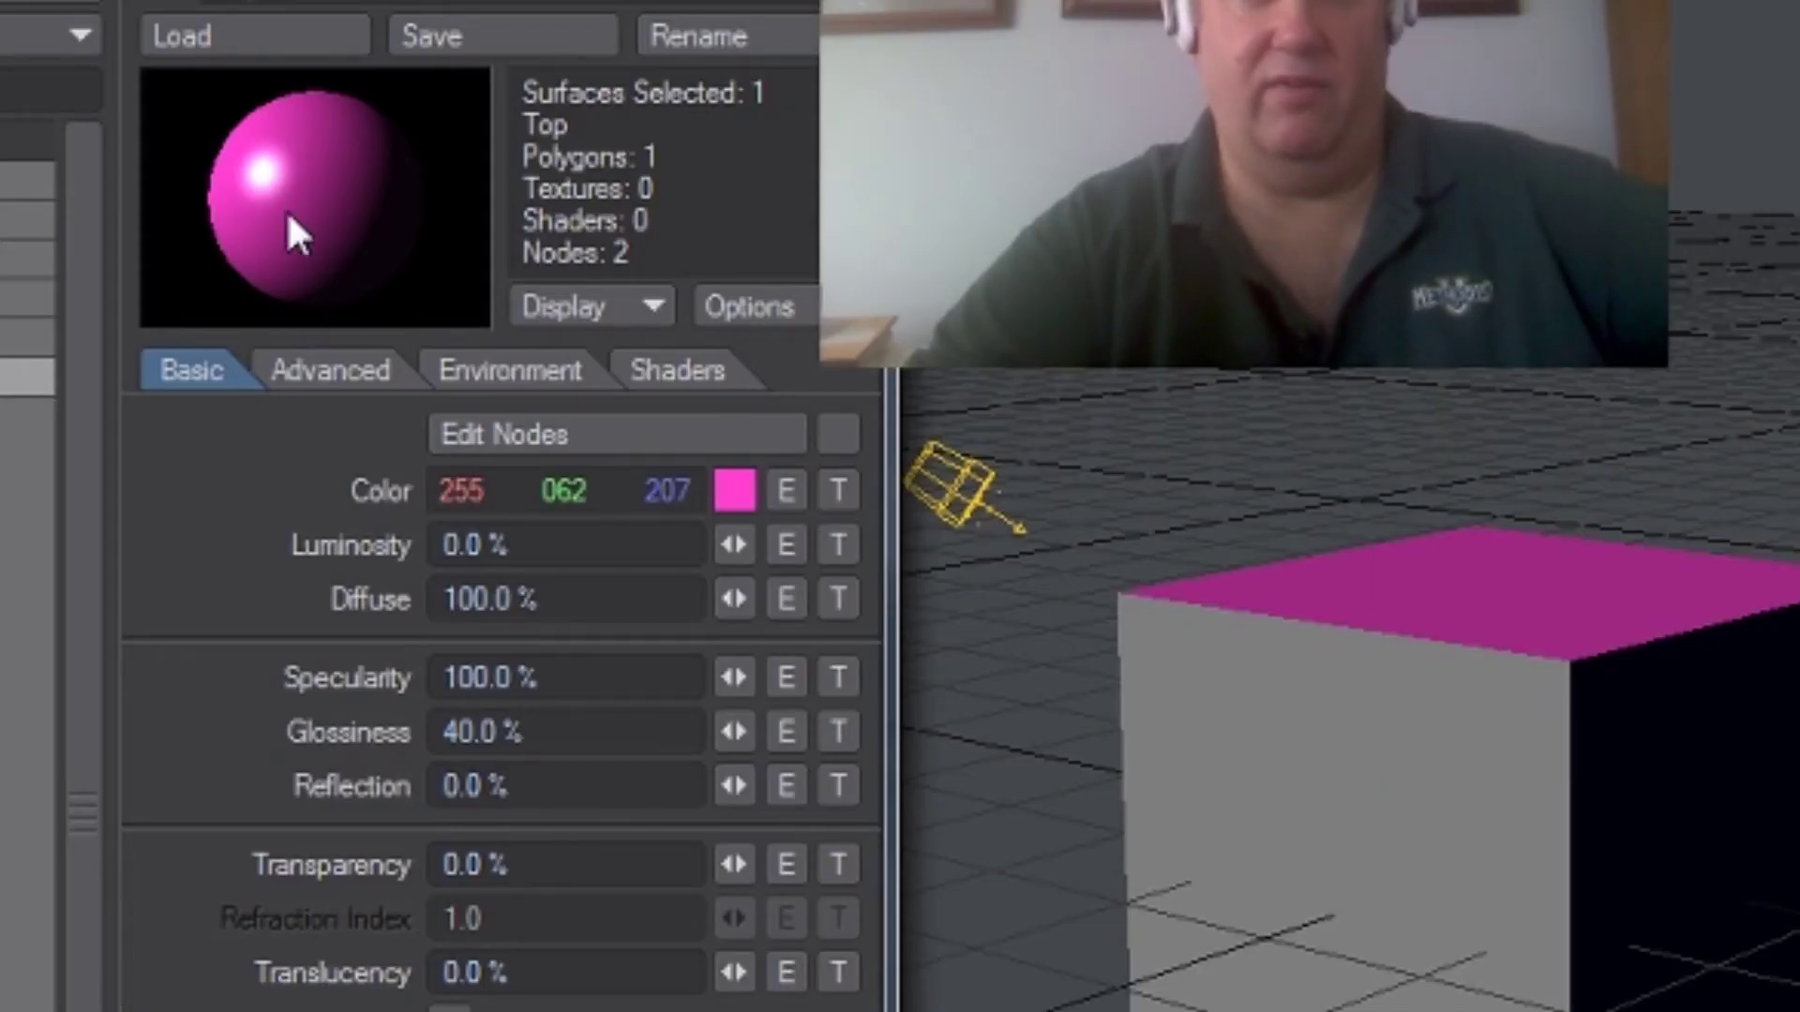
{"action": "mouse_move", "coordinate": [732, 732]}
{"action": "left_mouse_down"}
{"action": "mouse_move", "coordinate": [783, 733]}
{"action": "mouse_move", "coordinate": [731, 741]}
{"action": "left_mouse_up"}
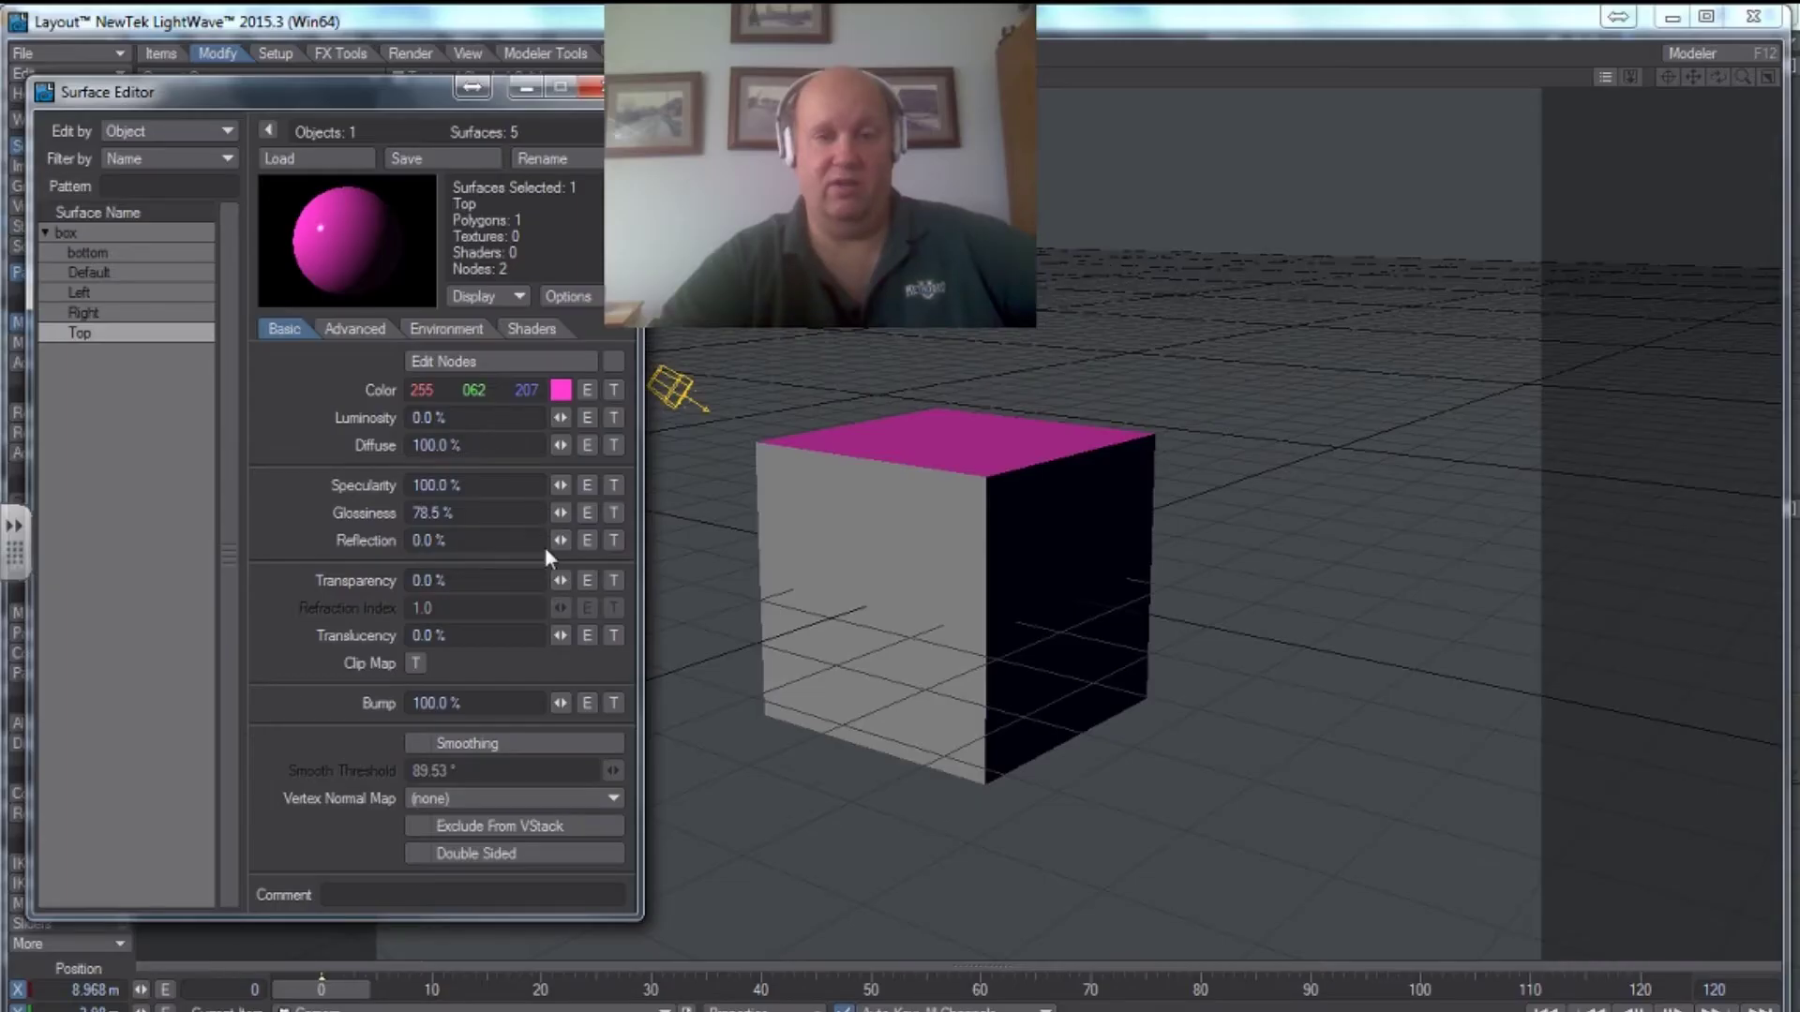
{"action": "left_click_drag", "start_coordinate": [559, 543], "coordinate": [591, 543]}
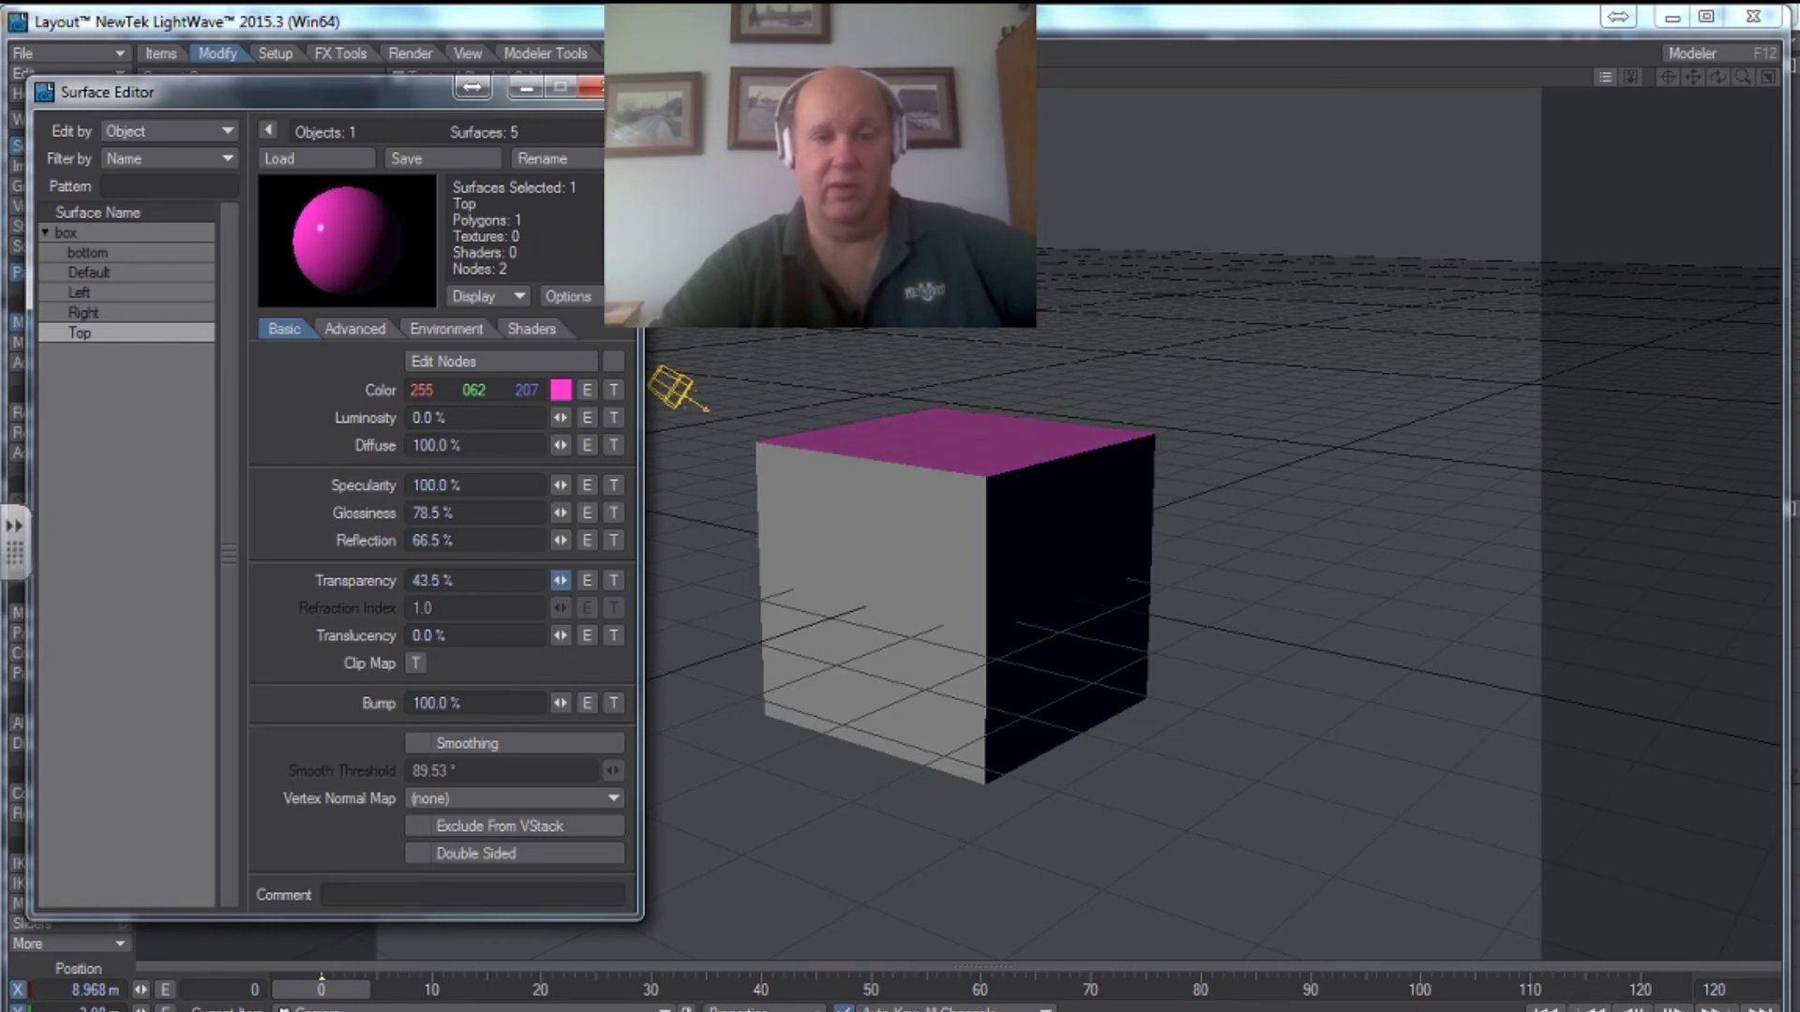
Try the Top surface's transparency at high values such as 96.5 %, return it to 0 %, and close the Surface Editor.
{"action": "mouse_move", "coordinate": [560, 580]}
{"action": "left_mouse_down"}
{"action": "mouse_move", "coordinate": [534, 581]}
{"action": "mouse_move", "coordinate": [573, 580]}
{"action": "left_mouse_up"}
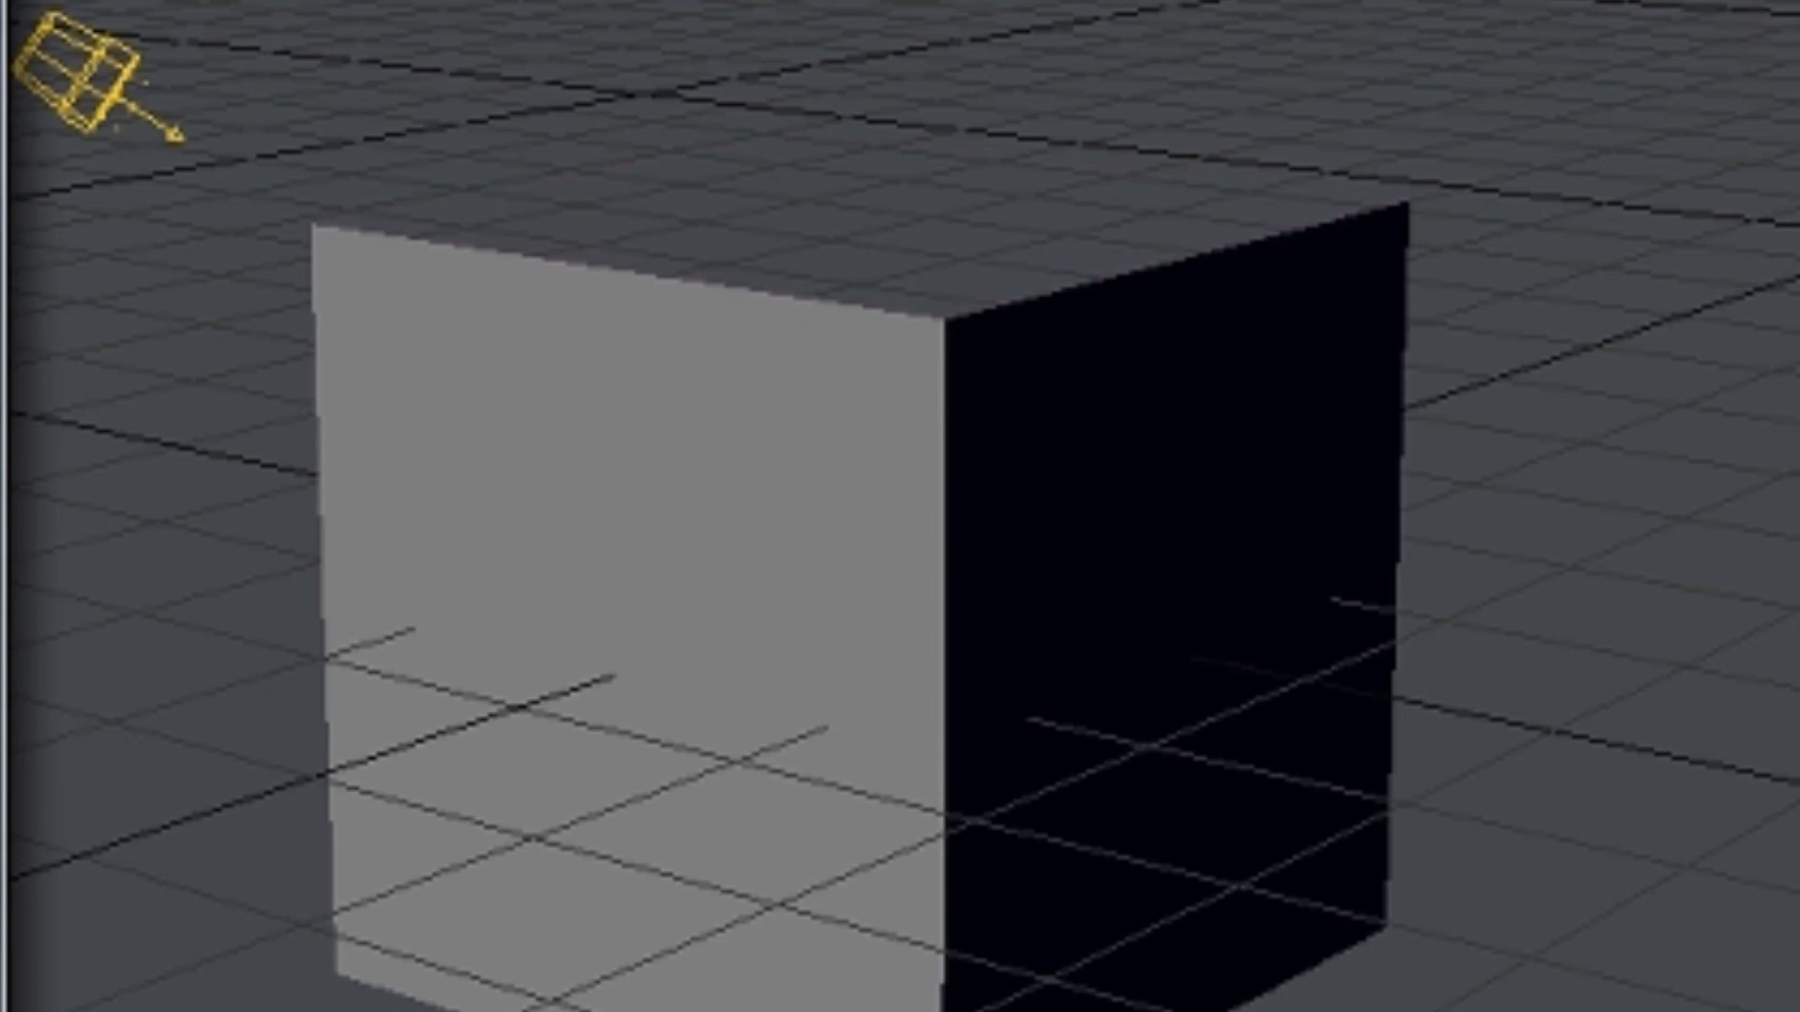
{"action": "mouse_move", "coordinate": [560, 580]}
{"action": "left_mouse_down"}
{"action": "mouse_move", "coordinate": [535, 580]}
{"action": "mouse_move", "coordinate": [581, 581]}
{"action": "left_mouse_up"}
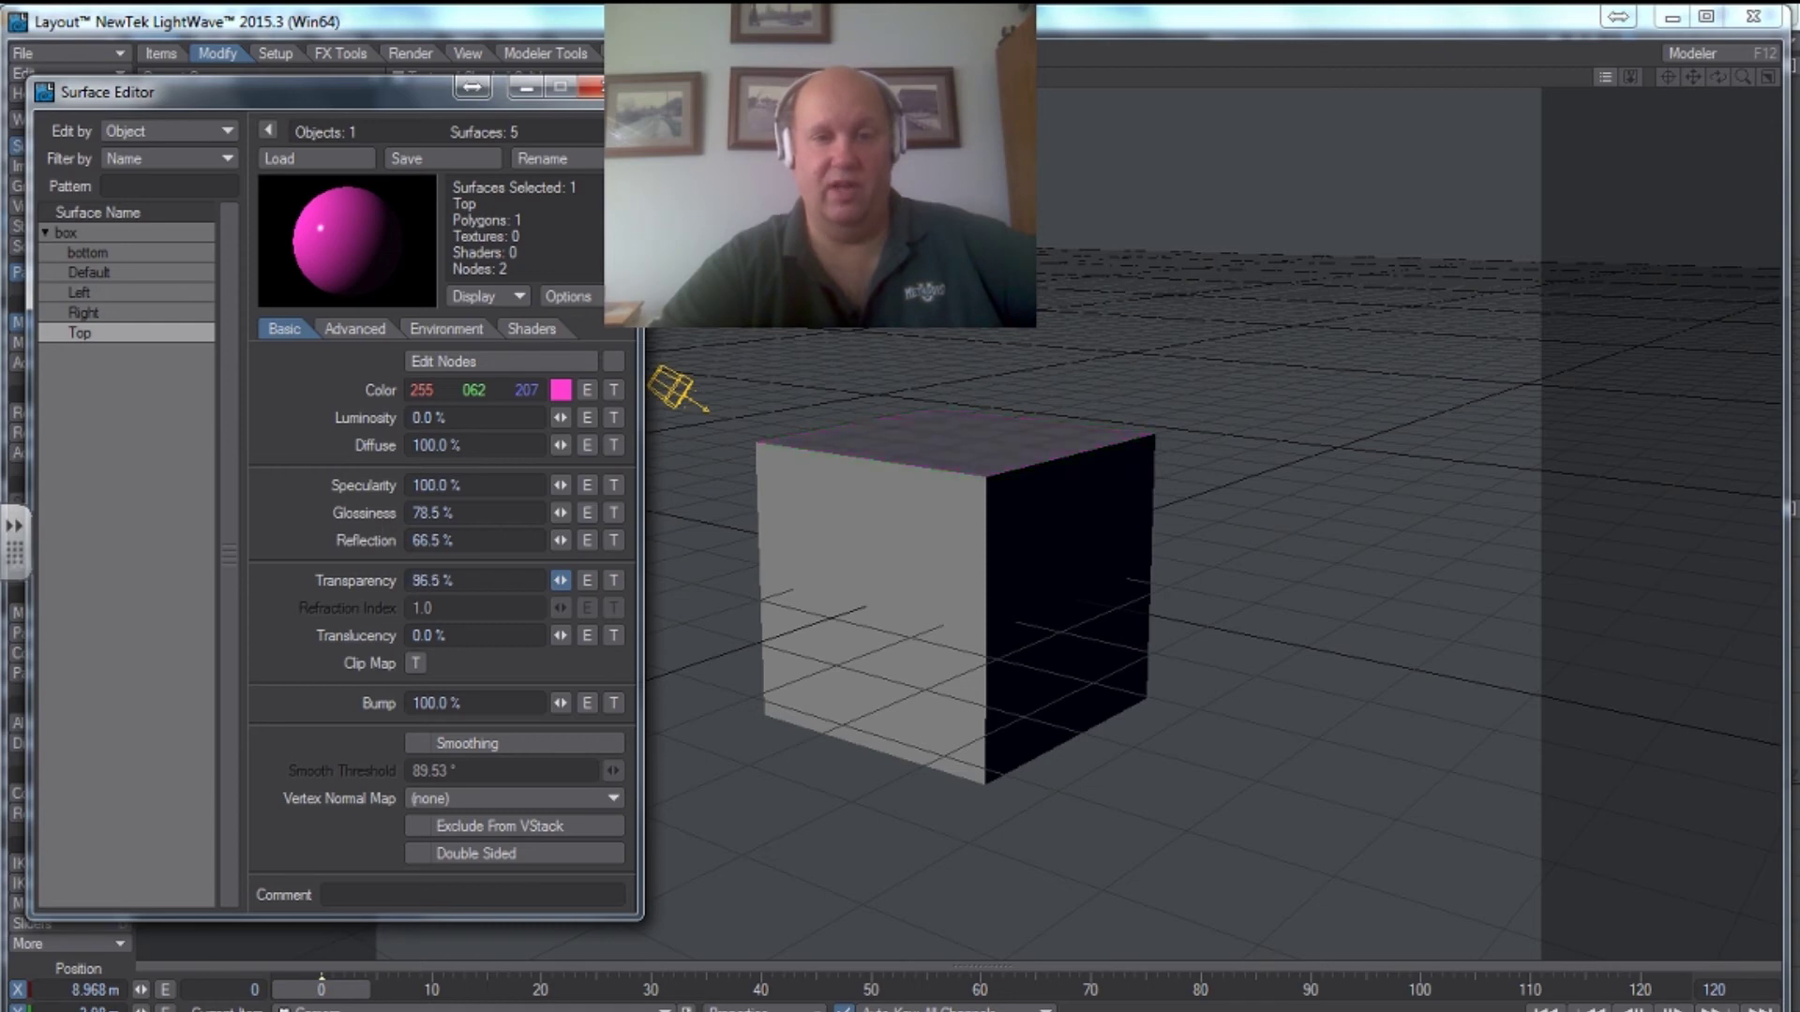
{"action": "left_click_drag", "start_coordinate": [559, 580], "coordinate": [536, 580]}
{"action": "left_click_drag", "start_coordinate": [560, 580], "coordinate": [525, 581]}
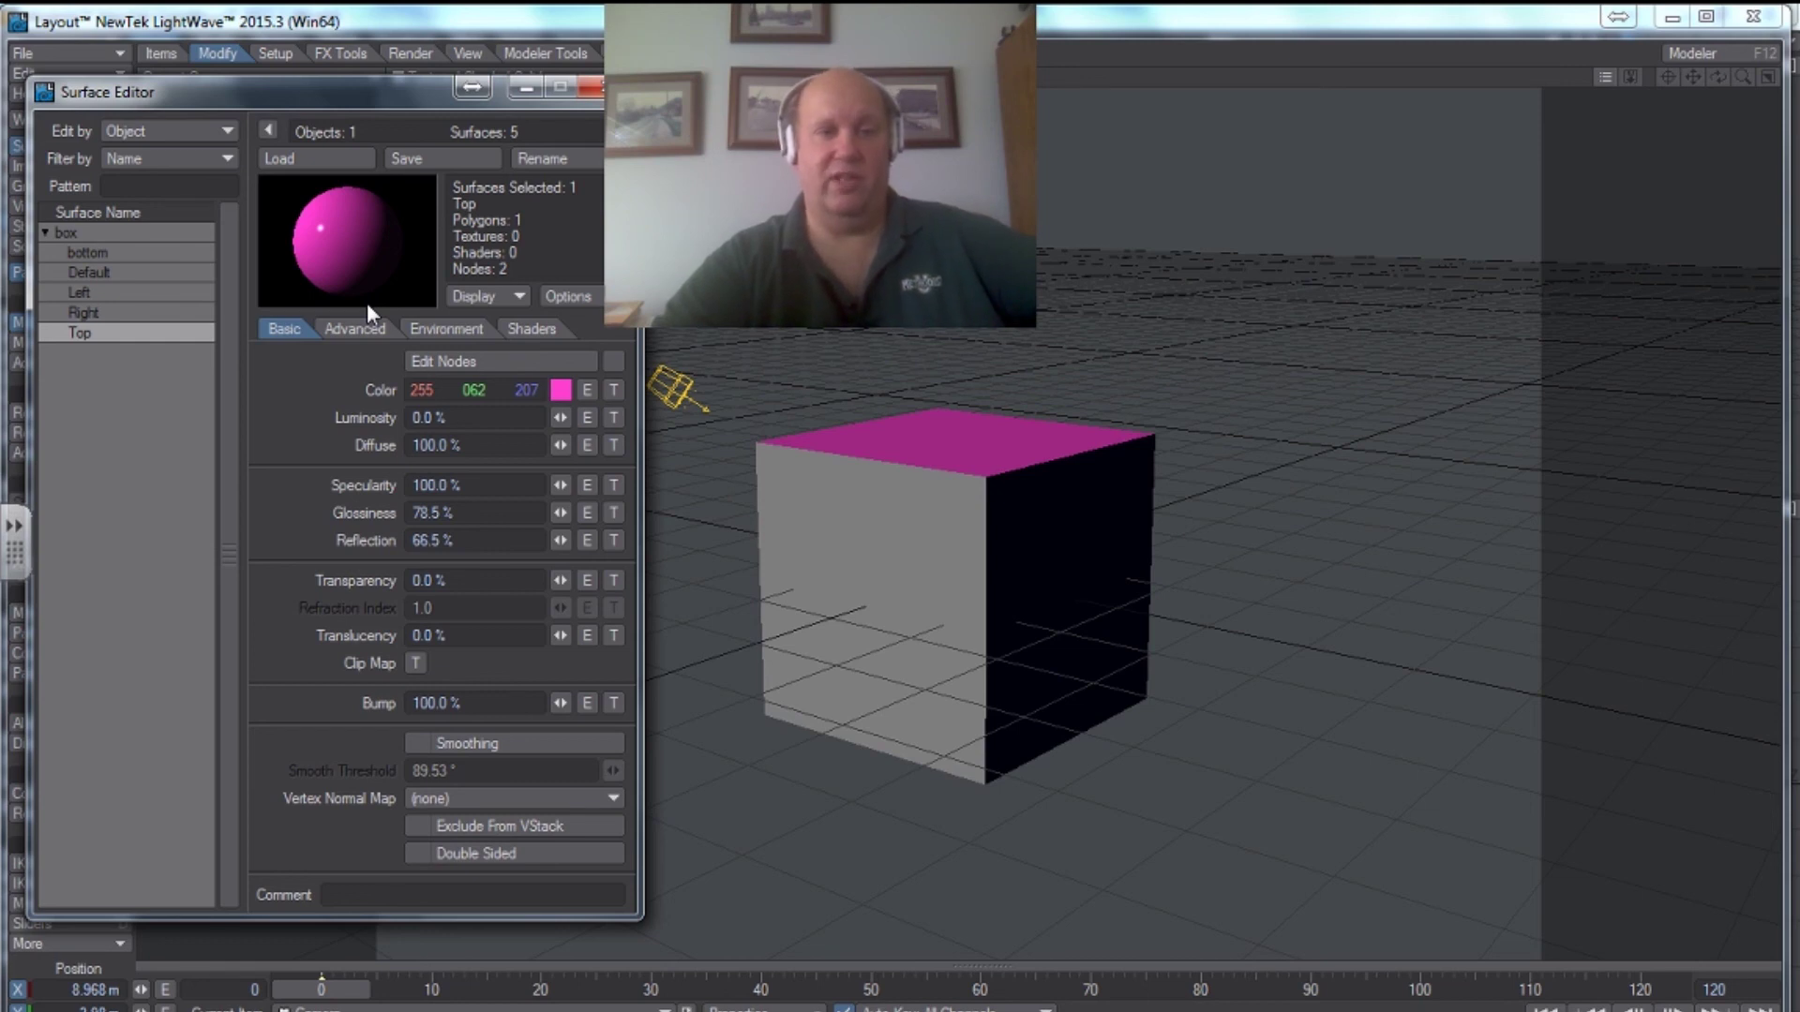
{"action": "left_click", "coordinate": [593, 88]}
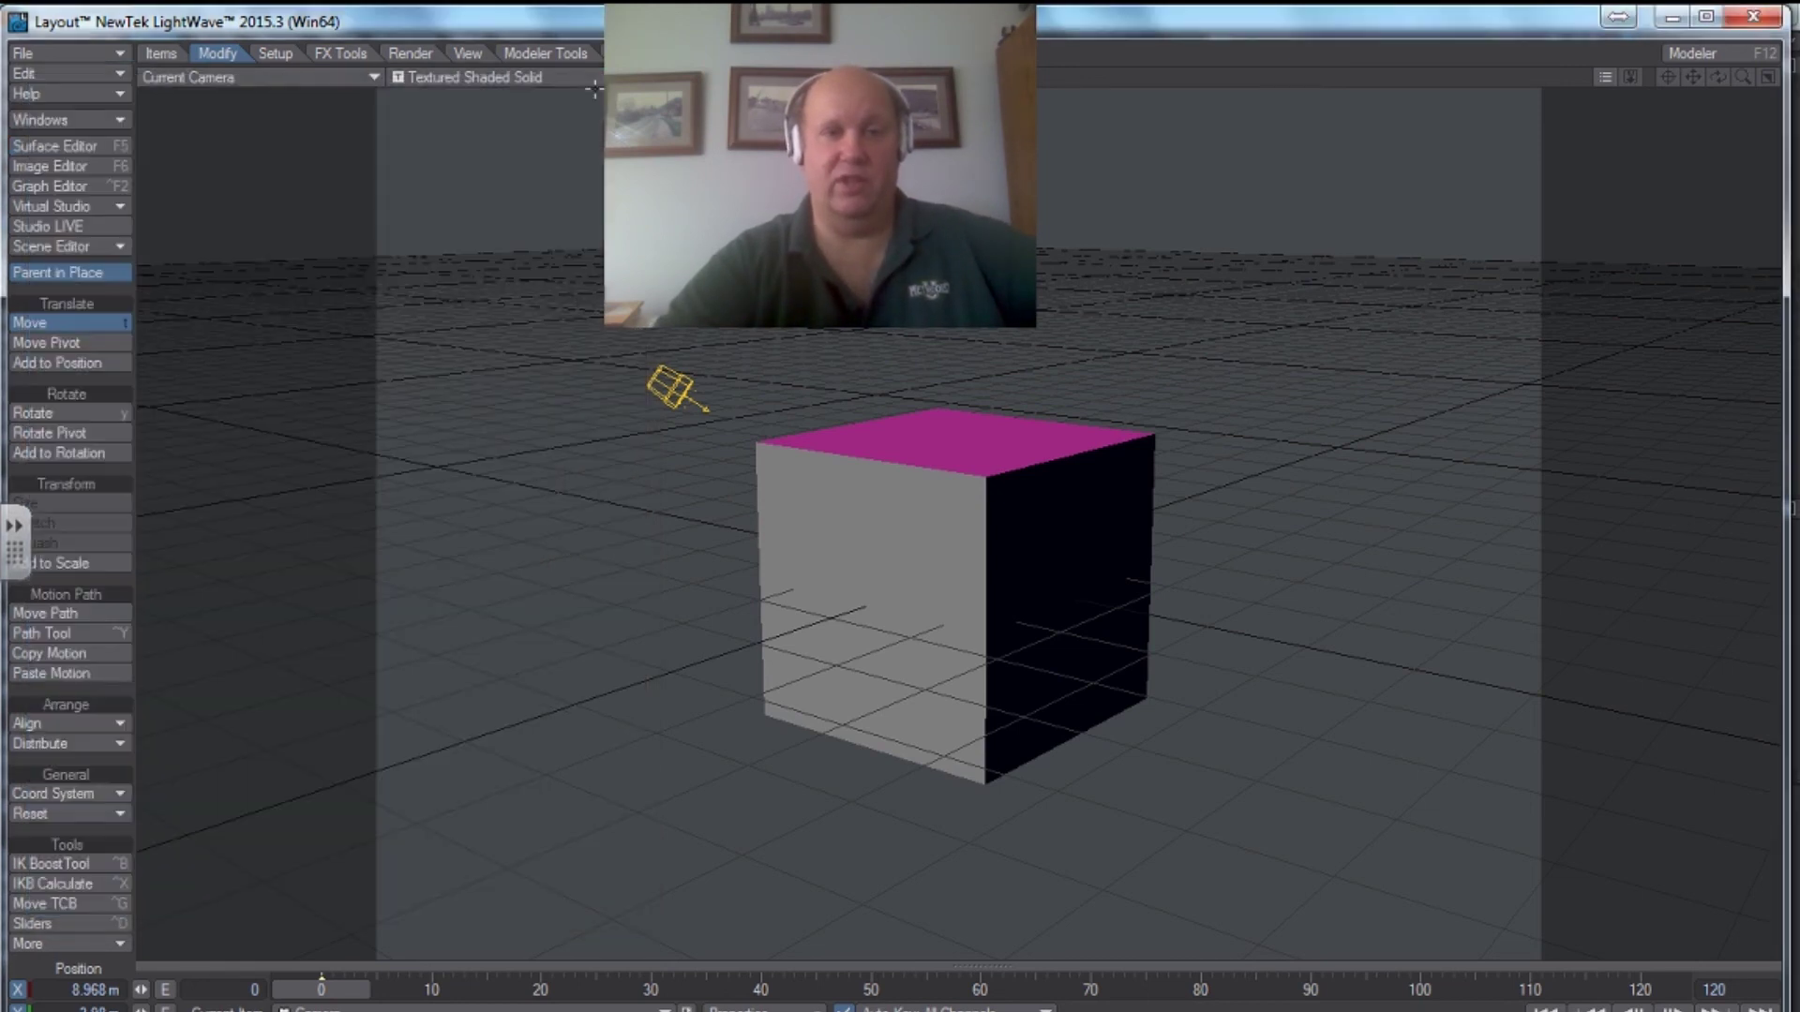